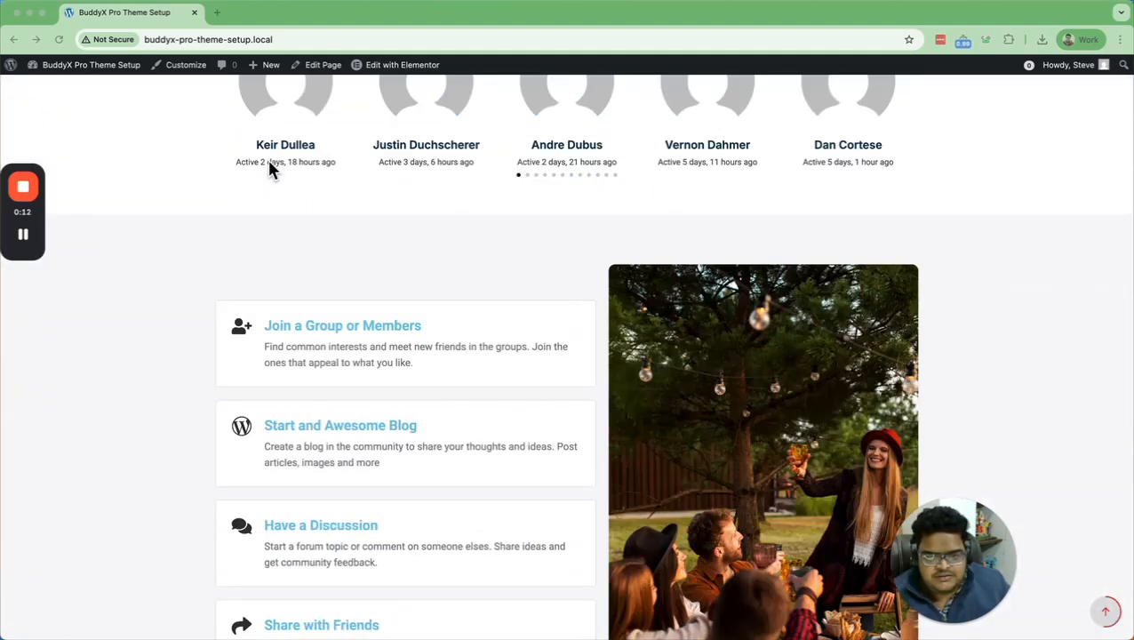
# Look over the site's home page and its Activity page.
pyautogui.scroll(-5, 458, 238)
pyautogui.scroll(20, 459, 238)
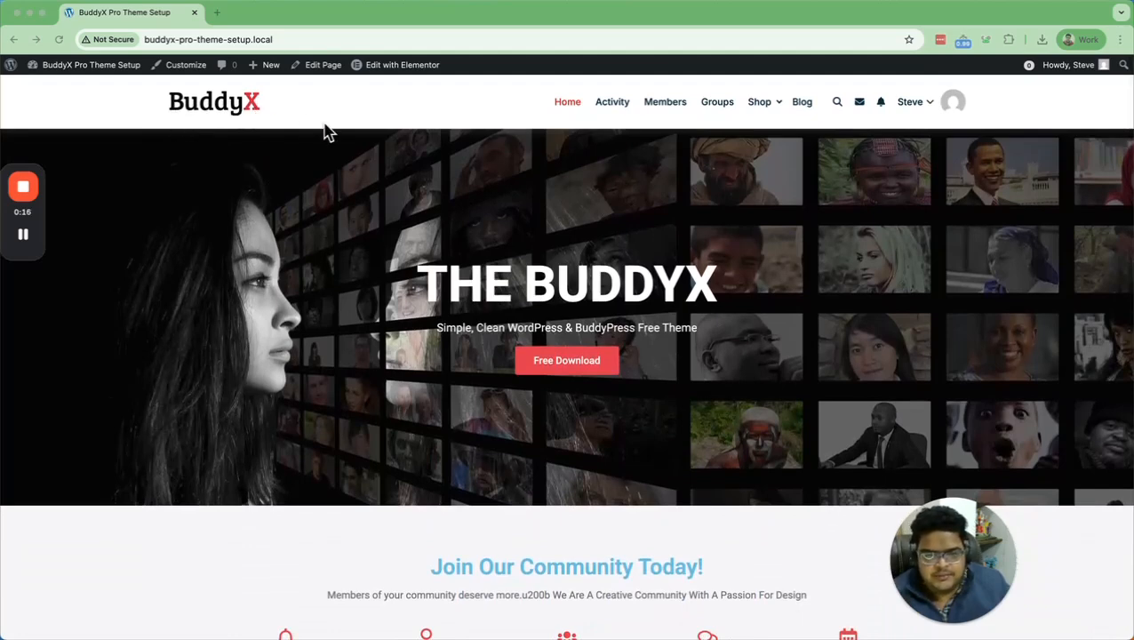
pyautogui.click(612, 105)
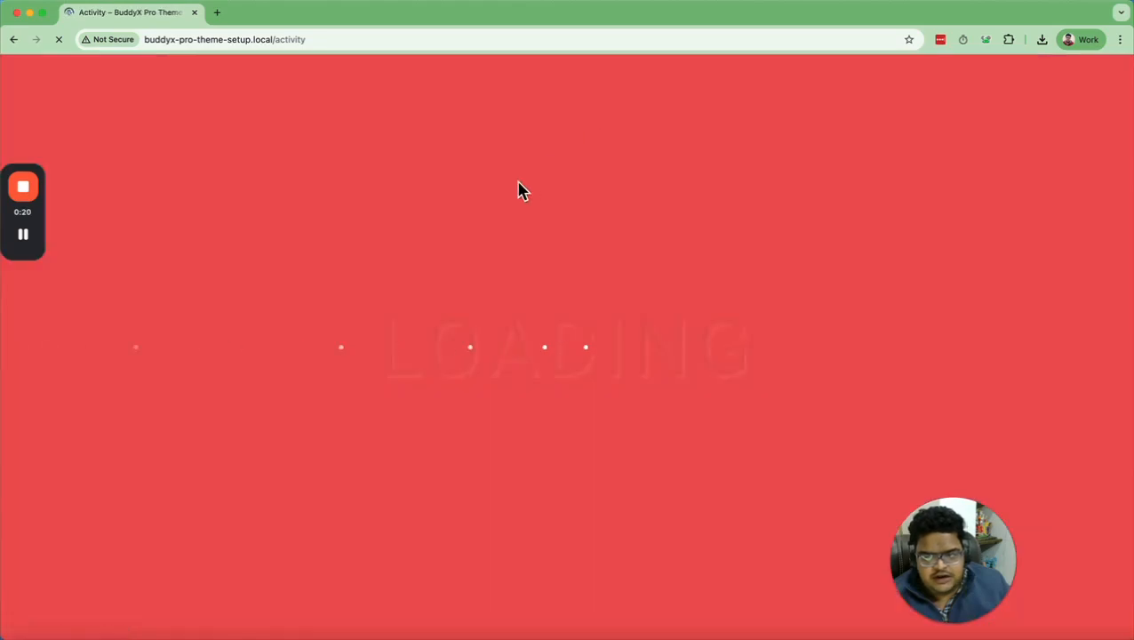
pyautogui.scroll(-2, 487, 196)
pyautogui.scroll(2, 487, 195)
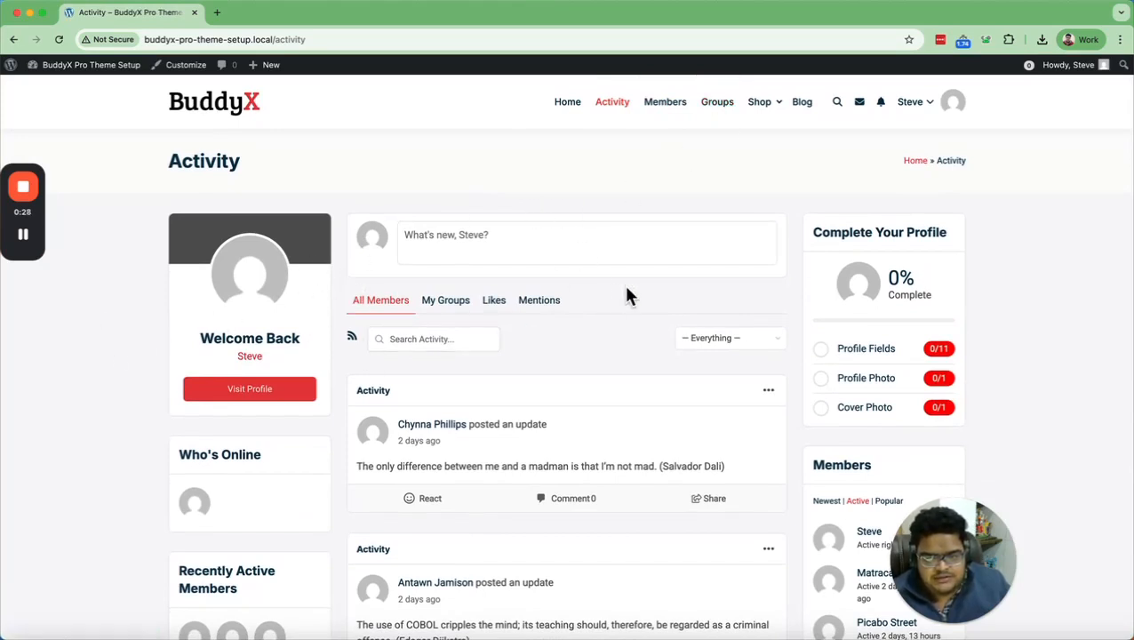
pyautogui.scroll(-1, 618, 296)
pyautogui.scroll(1, 390, 288)
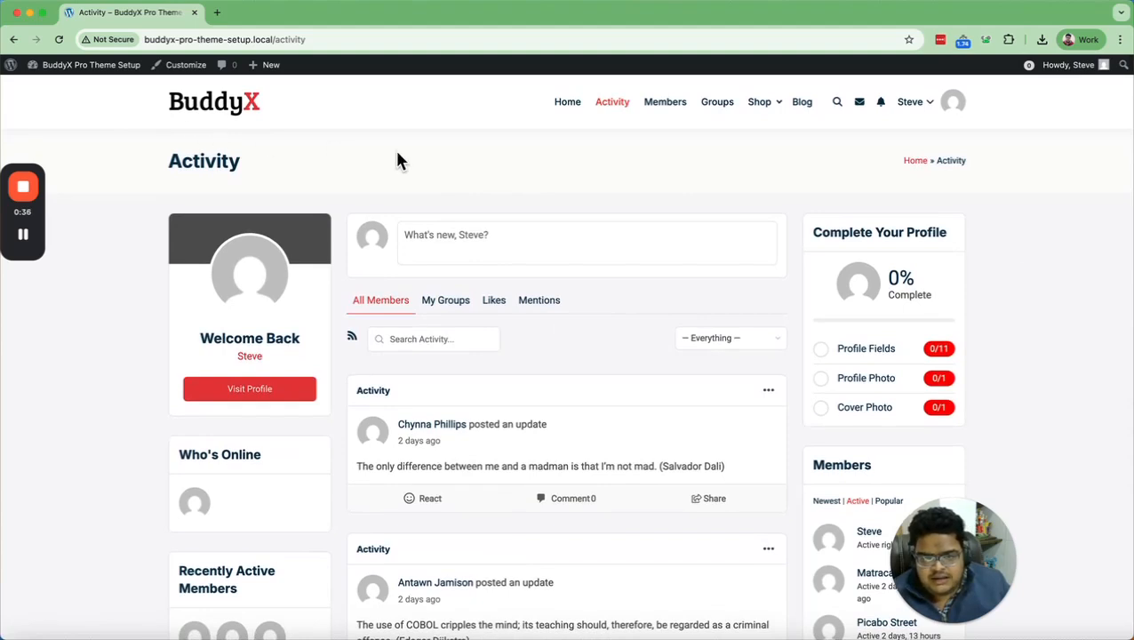
# Open the theme customizer and review the Site Identity settings, from the logo to the dark mode logo.
pyautogui.click(181, 68)
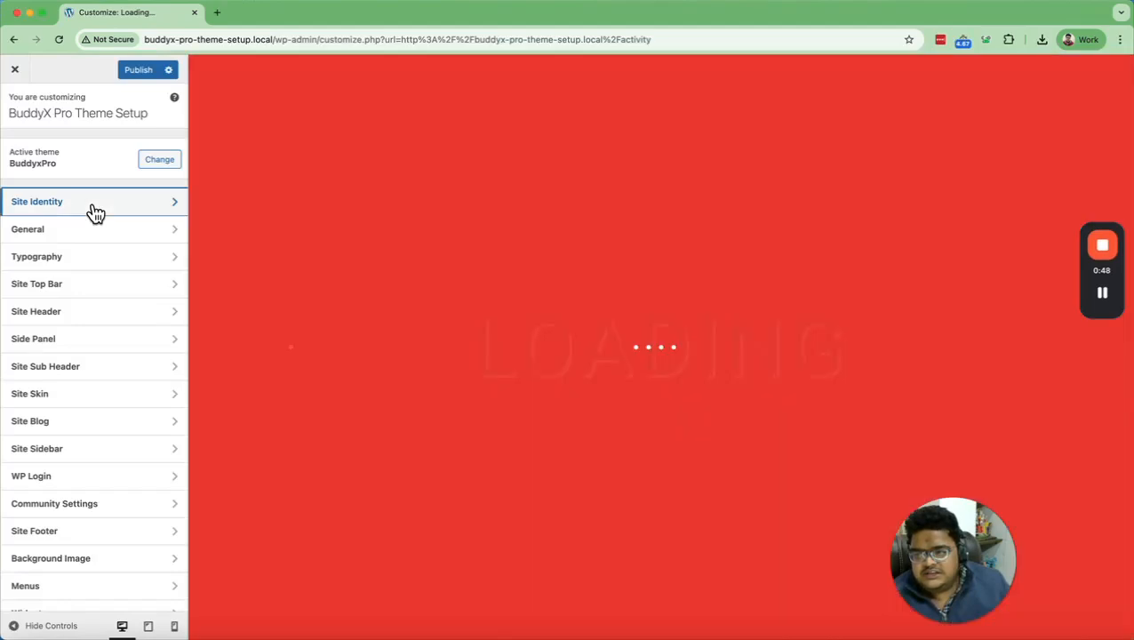
pyautogui.click(90, 212)
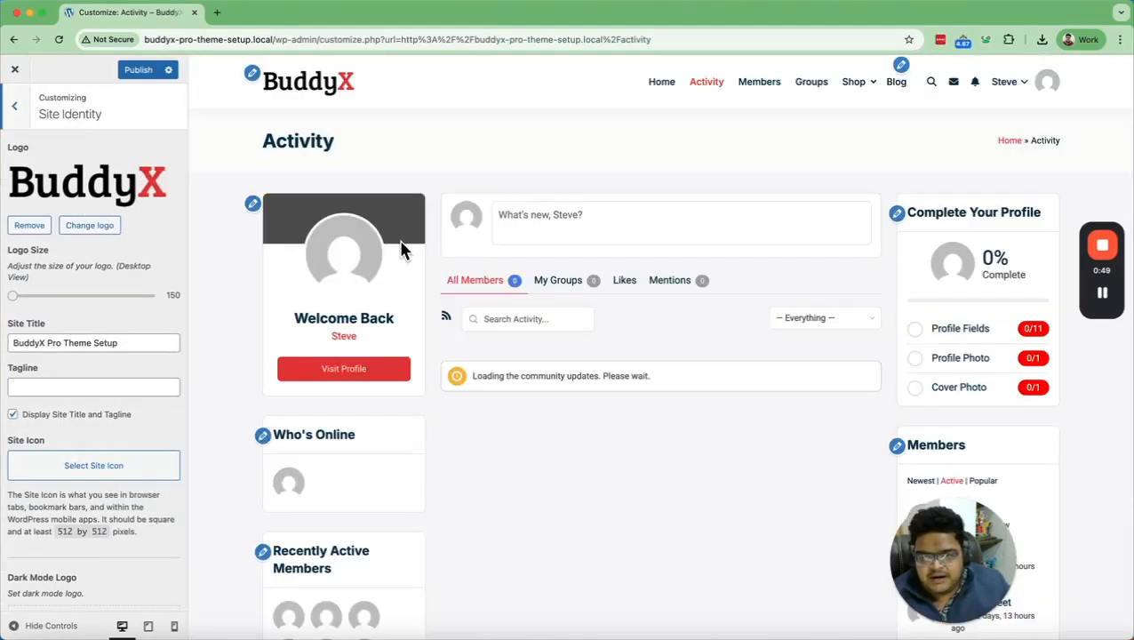
pyautogui.scroll(-1, 132, 272)
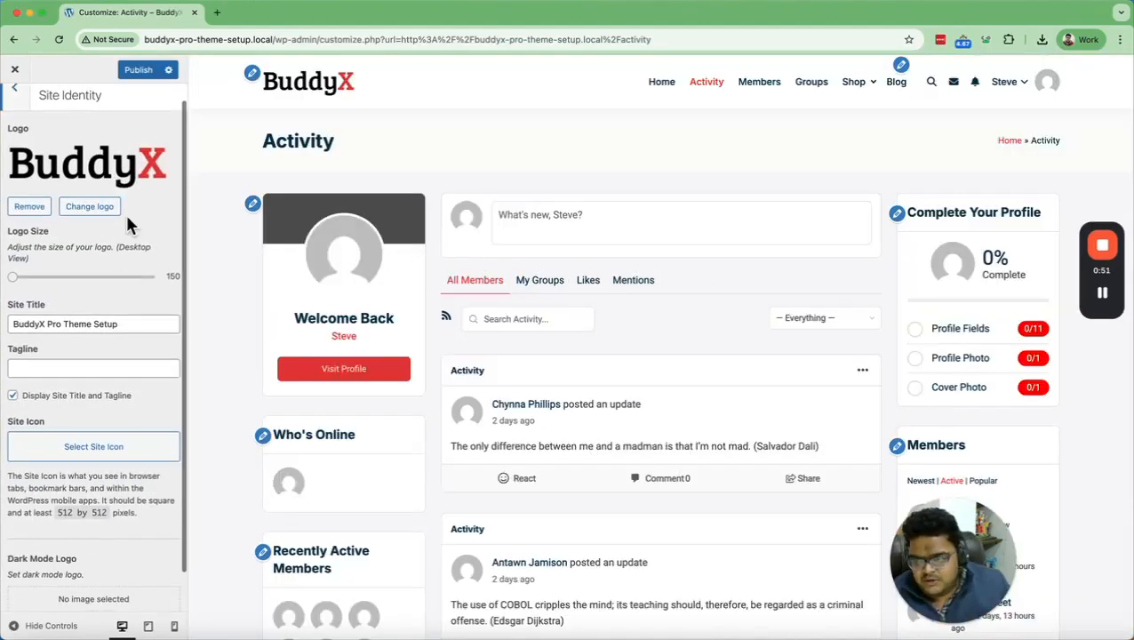
pyautogui.scroll(-2, 121, 271)
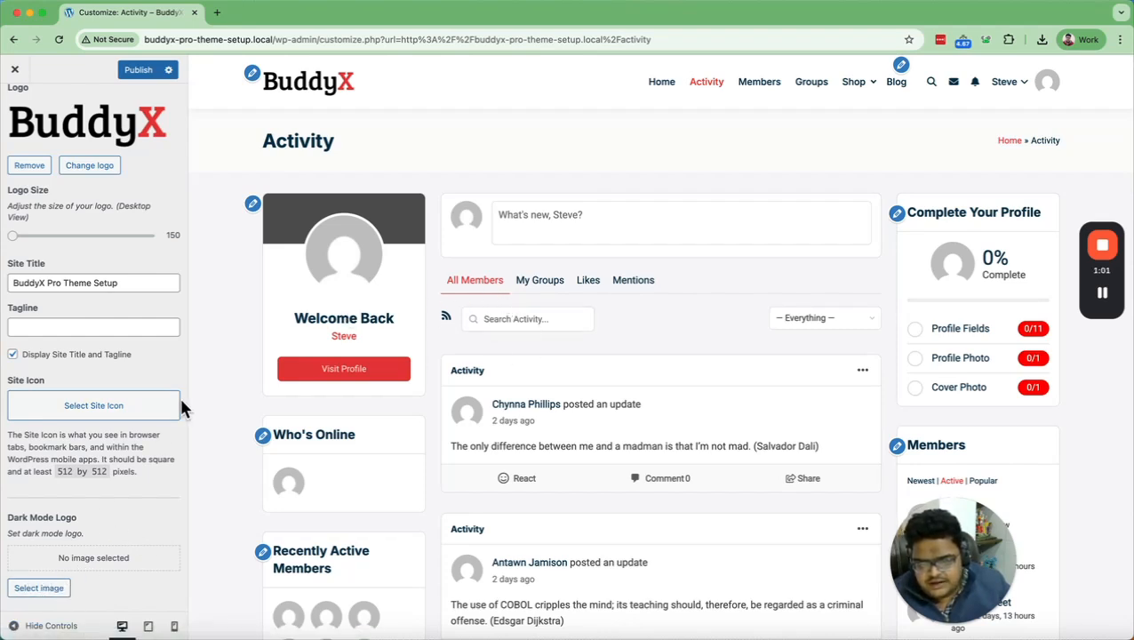
pyautogui.scroll(-1, 49, 537)
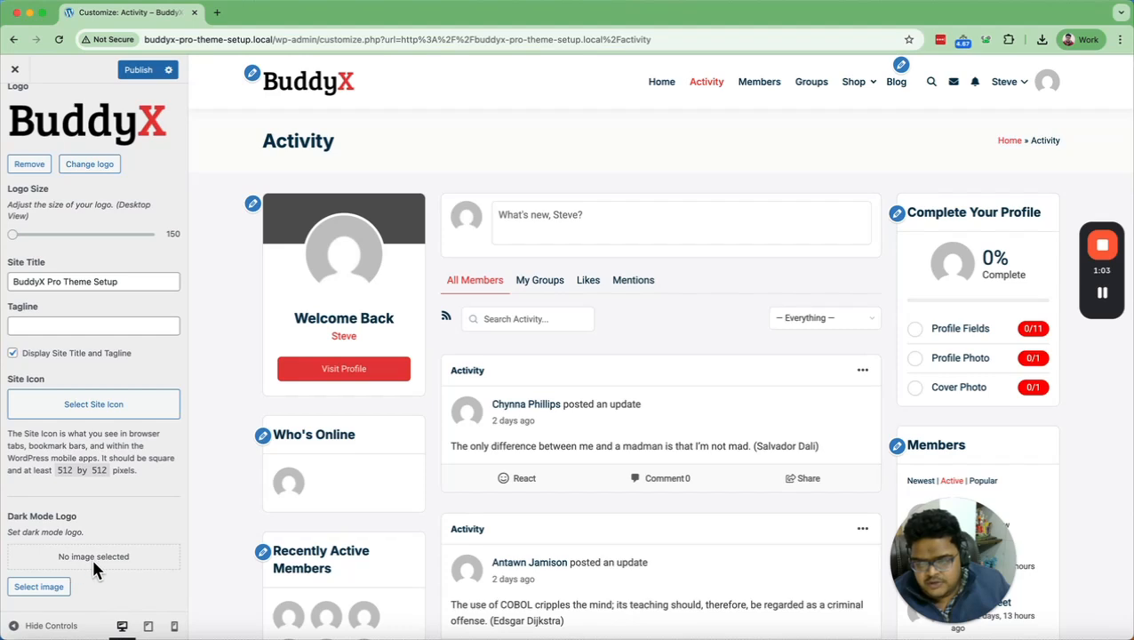
pyautogui.scroll(3, 98, 364)
pyautogui.click(18, 175)
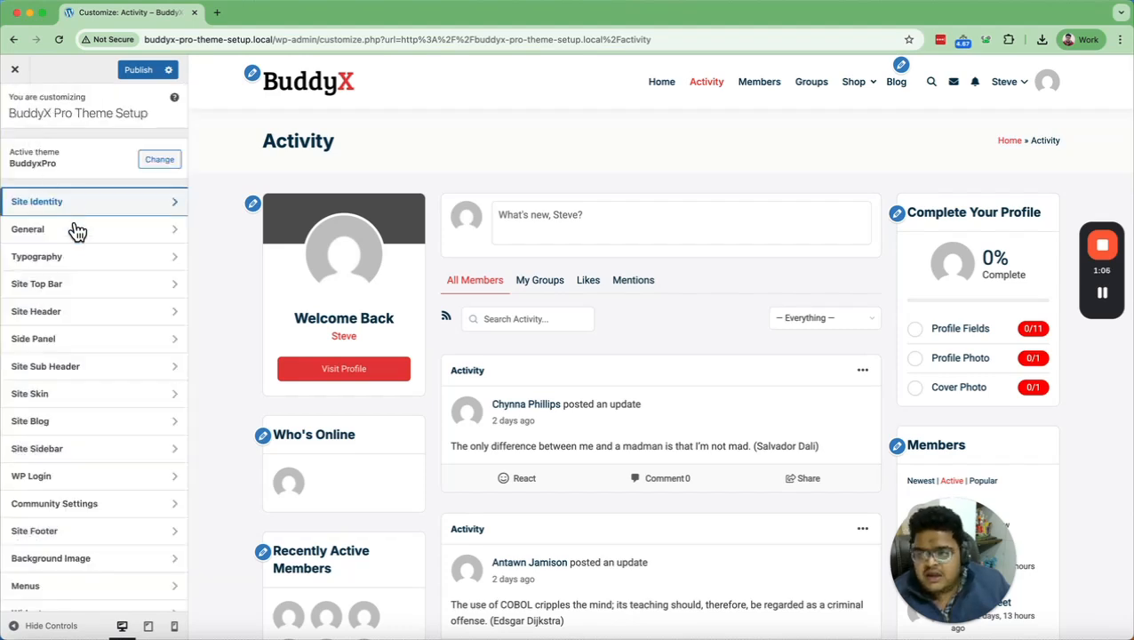
# Review the Site Layout options in the General settings, including content width, sidebar width and border radii.
pyautogui.click(74, 229)
pyautogui.click(96, 160)
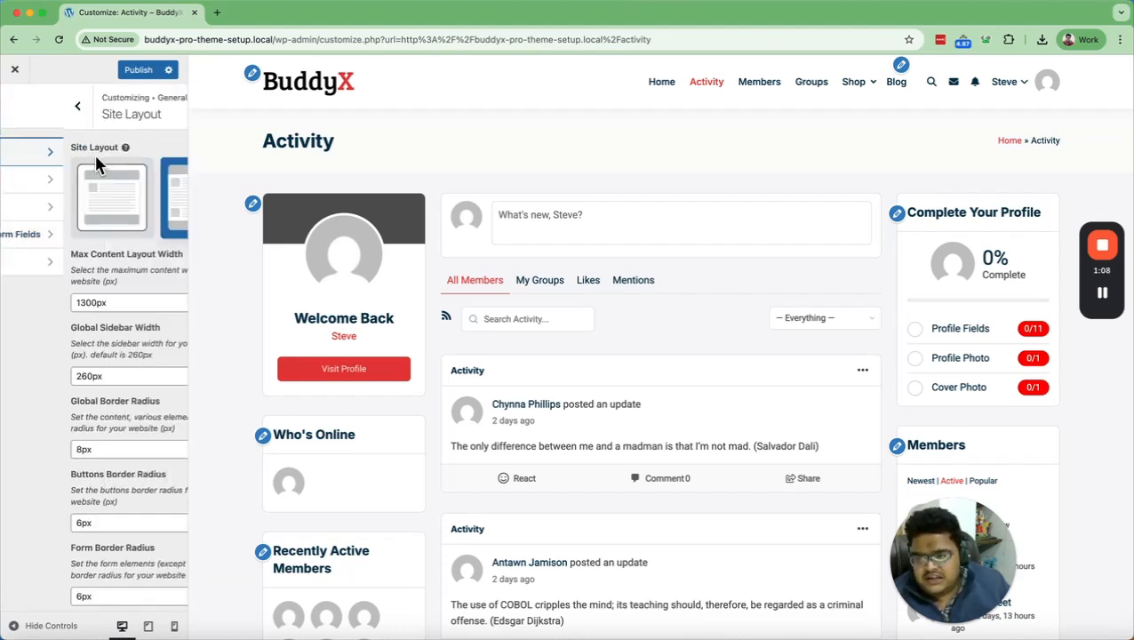
pyautogui.scroll(-1, 102, 254)
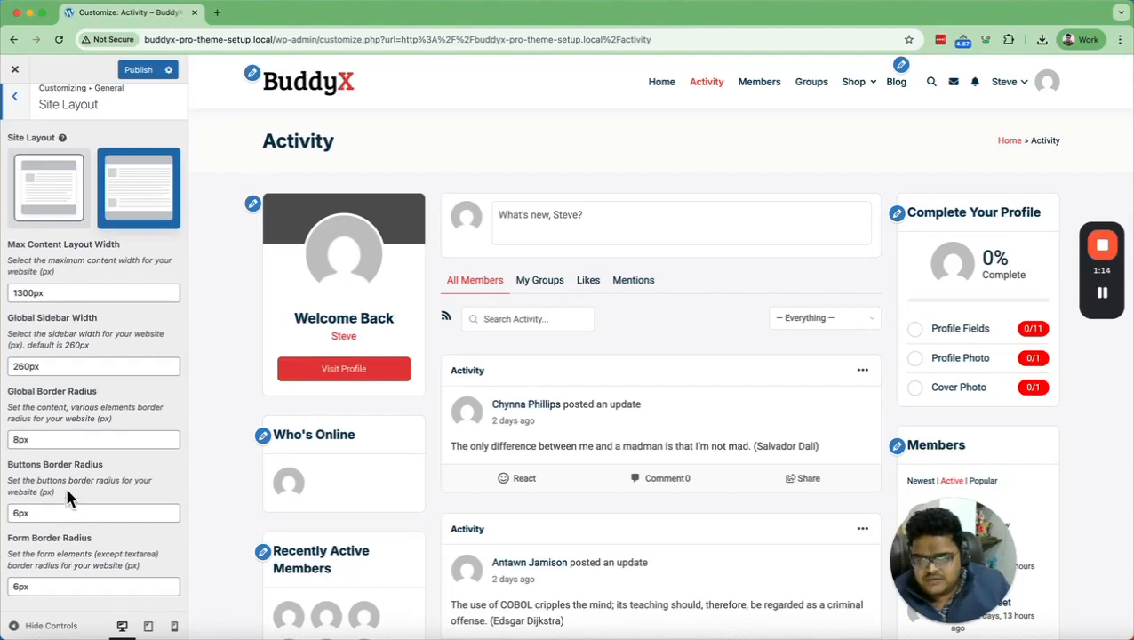
pyautogui.scroll(1, 67, 497)
pyautogui.click(14, 96)
# Review the Site Loader and Page Mapping options in the General settings.
pyautogui.click(111, 182)
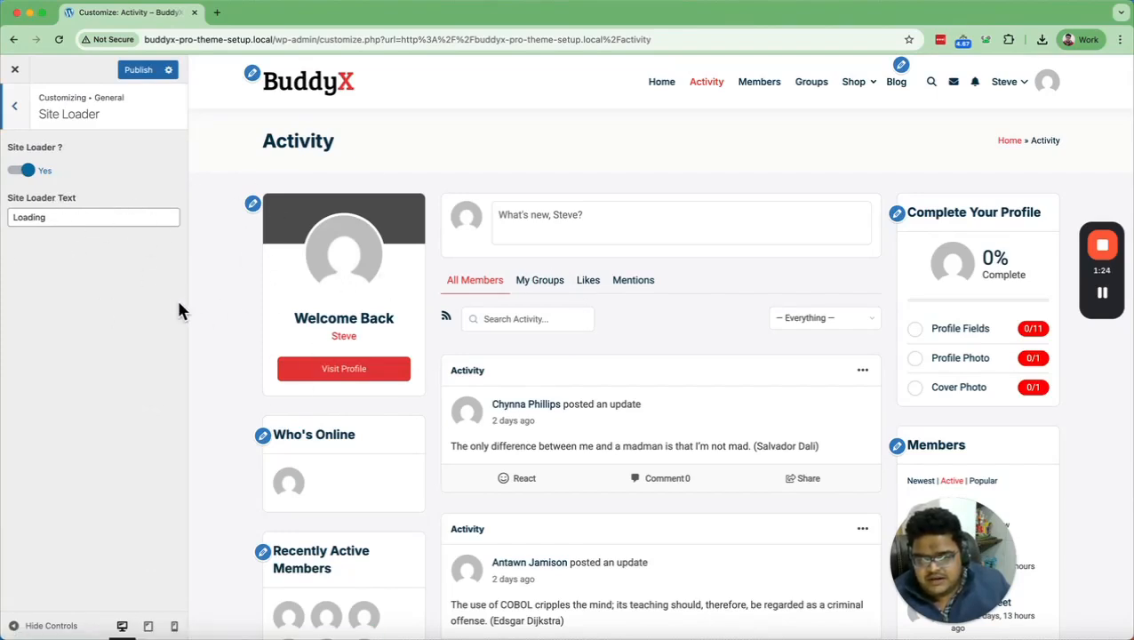
pyautogui.click(18, 105)
pyautogui.click(84, 216)
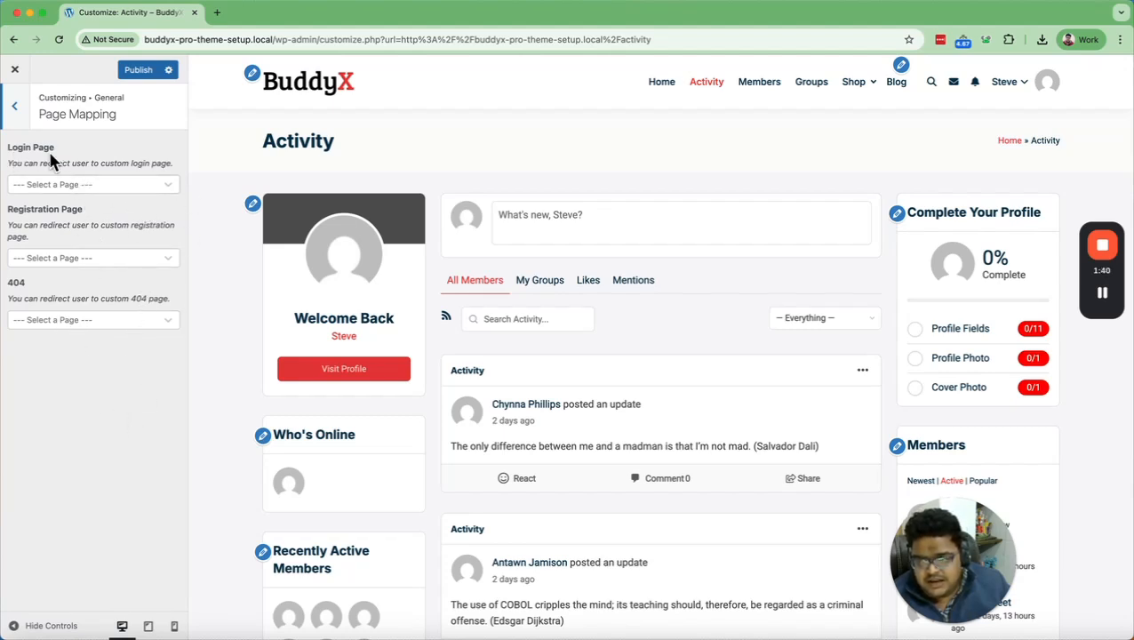
pyautogui.click(17, 114)
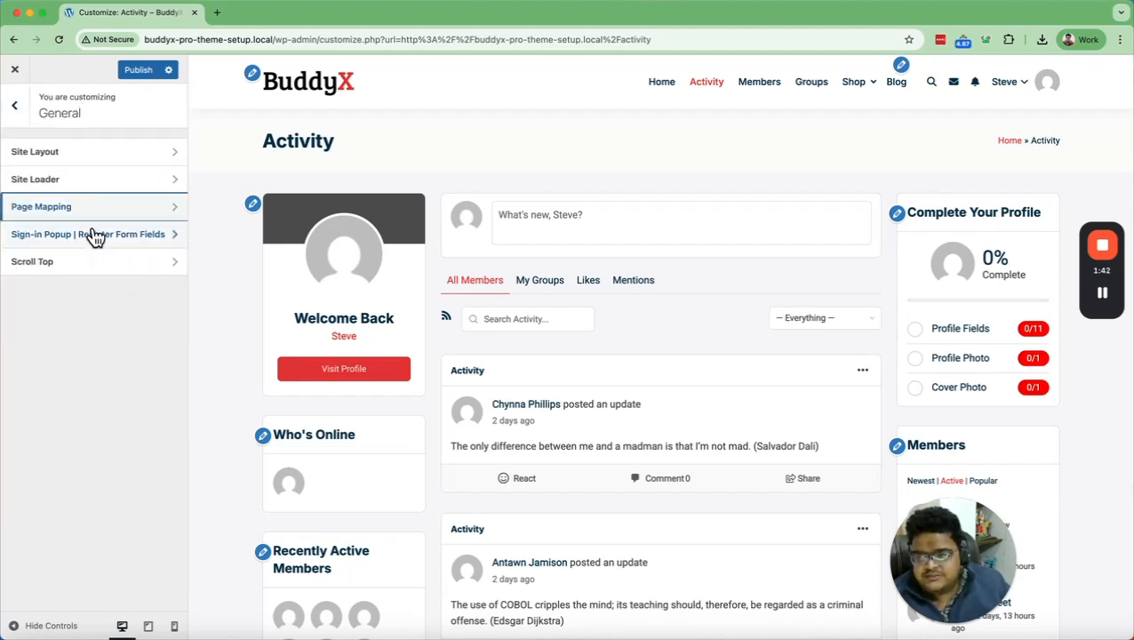
# Enable the Sign-in Popup in the General settings, keeping Form Display on Both, and publish the change.
pyautogui.click(133, 247)
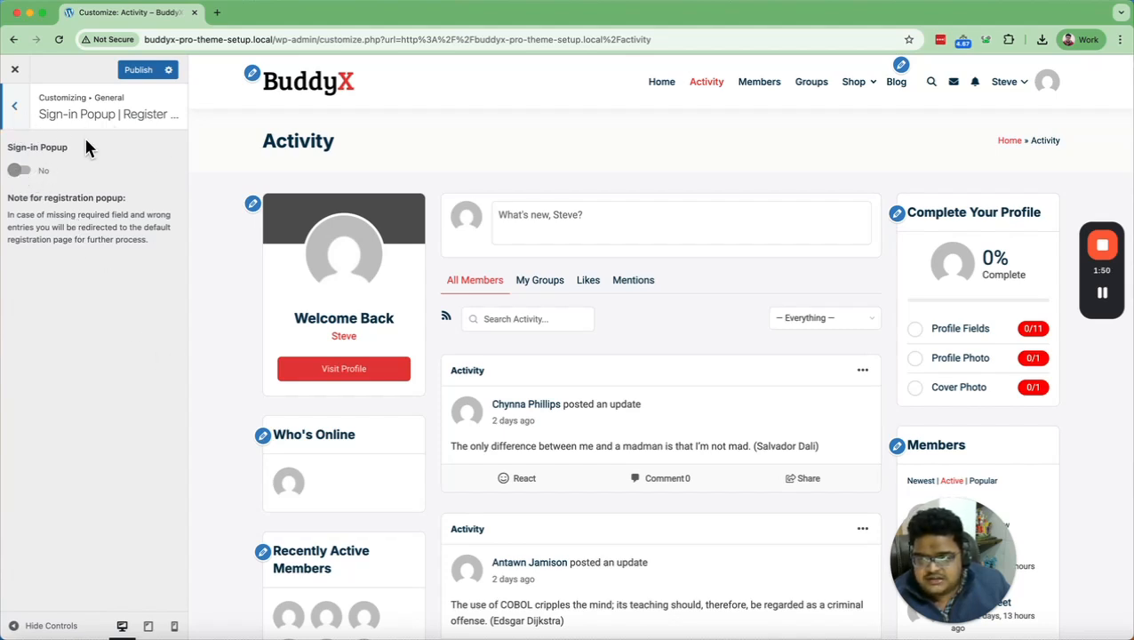
pyautogui.click(21, 171)
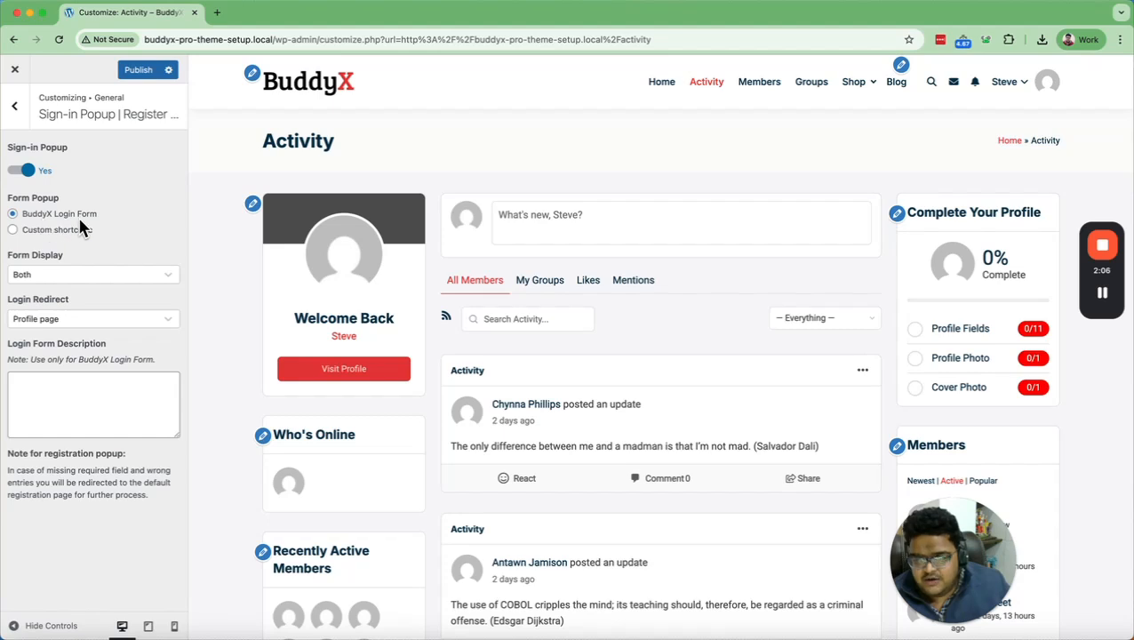
pyautogui.click(124, 276)
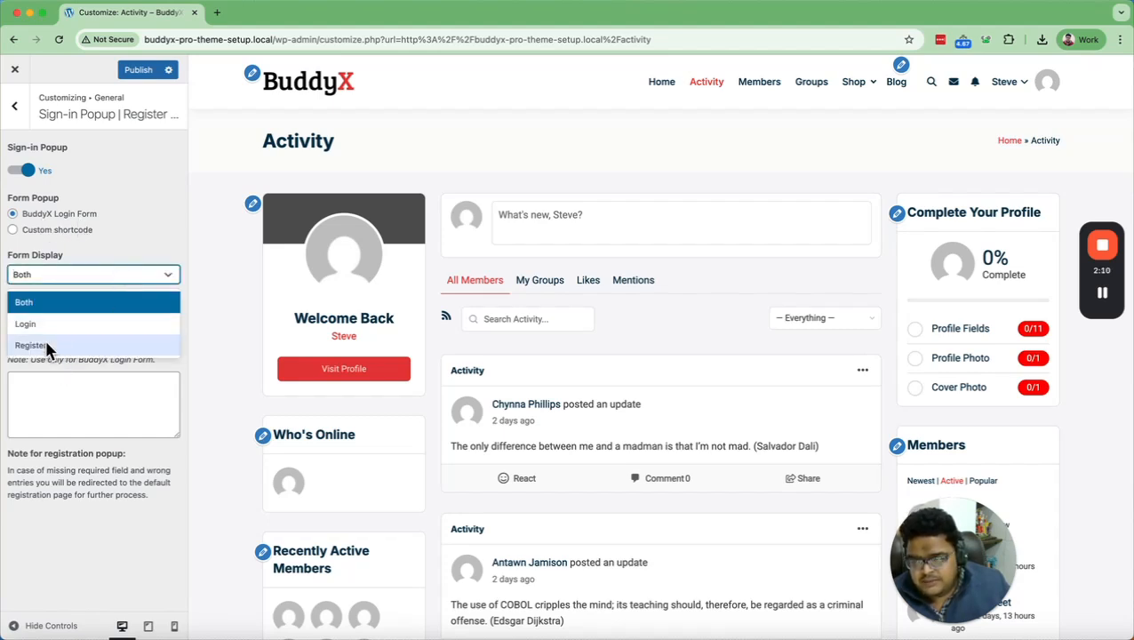
pyautogui.click(123, 236)
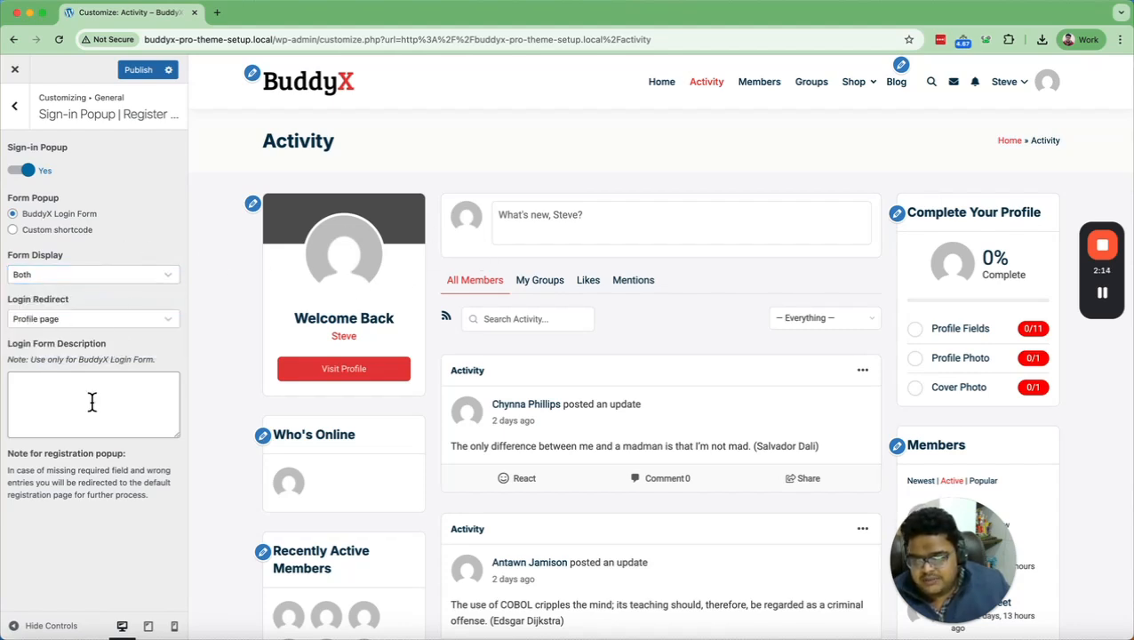
pyautogui.click(25, 379)
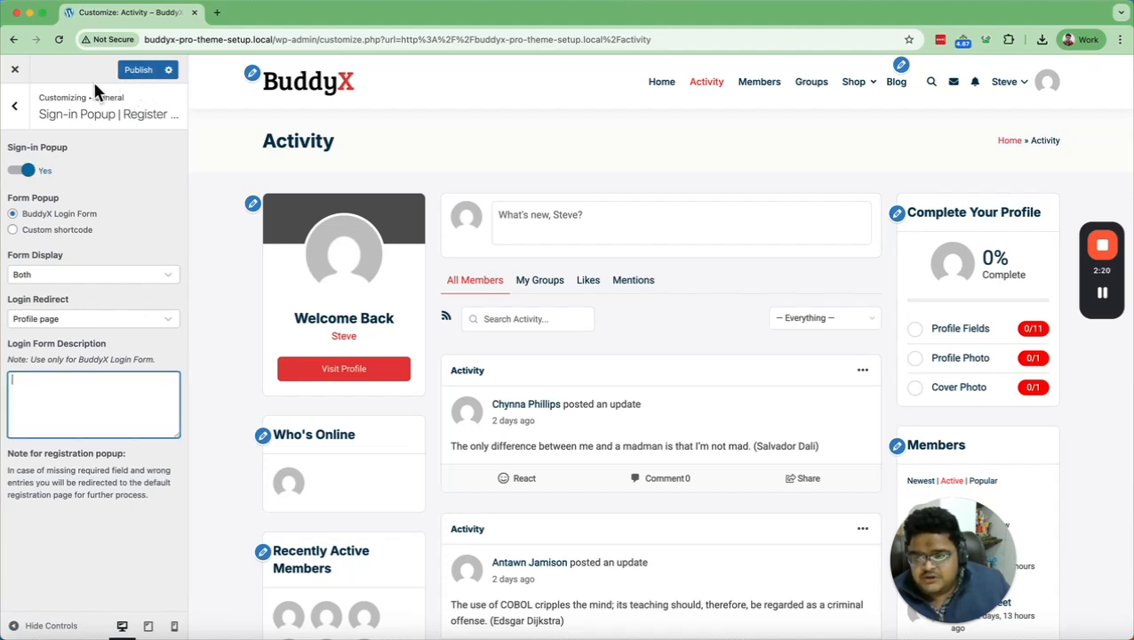
pyautogui.click(140, 75)
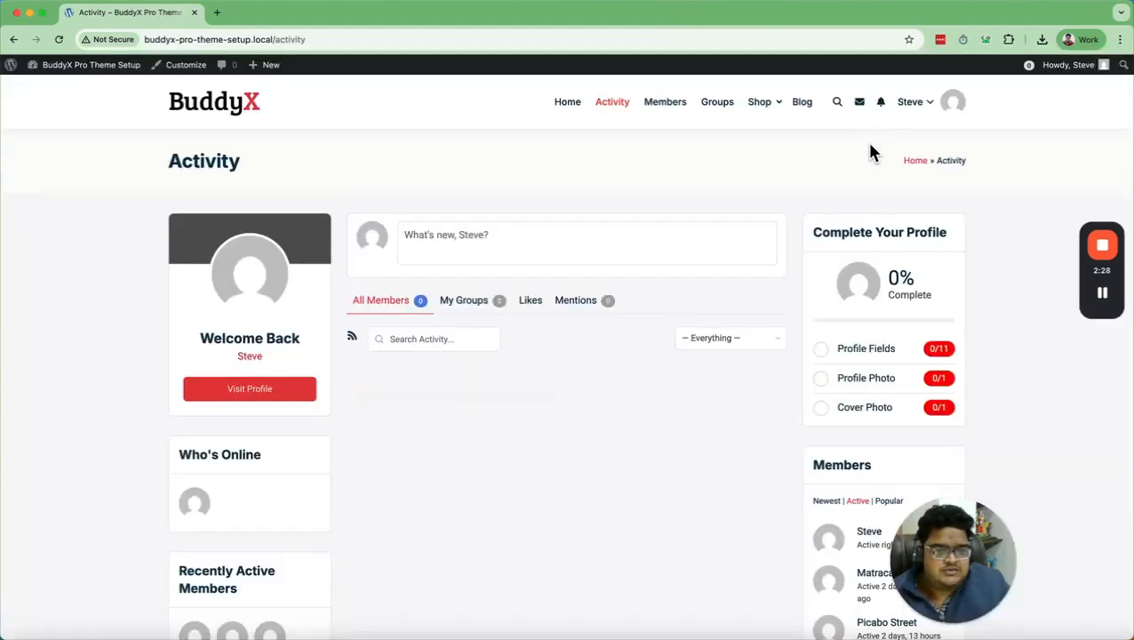
# Log out of the site from the Activity page and open the login popup.
pyautogui.moveTo(919, 109)
pyautogui.click(846, 297)
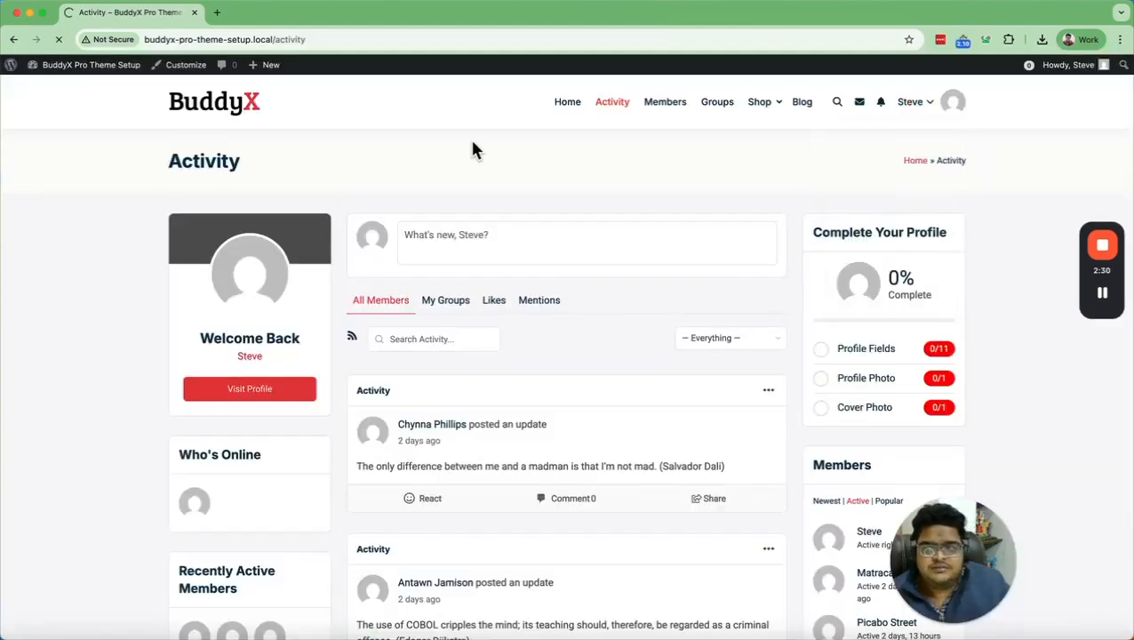
pyautogui.click(884, 105)
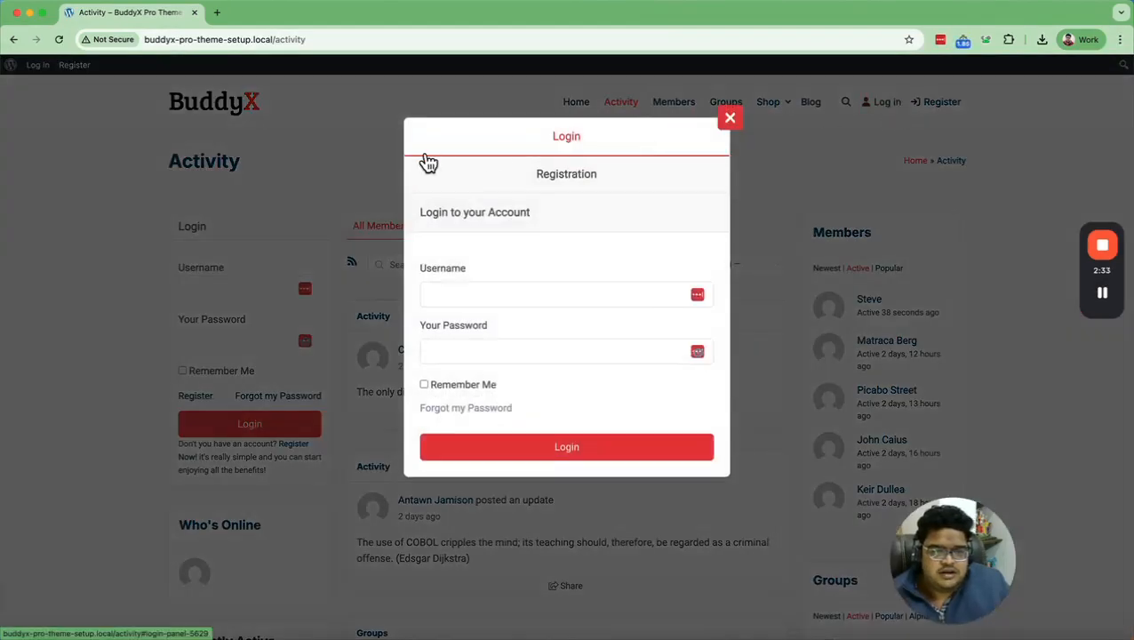
# Compare the Login and Registration forms in the sign-in popup.
pyautogui.click(566, 175)
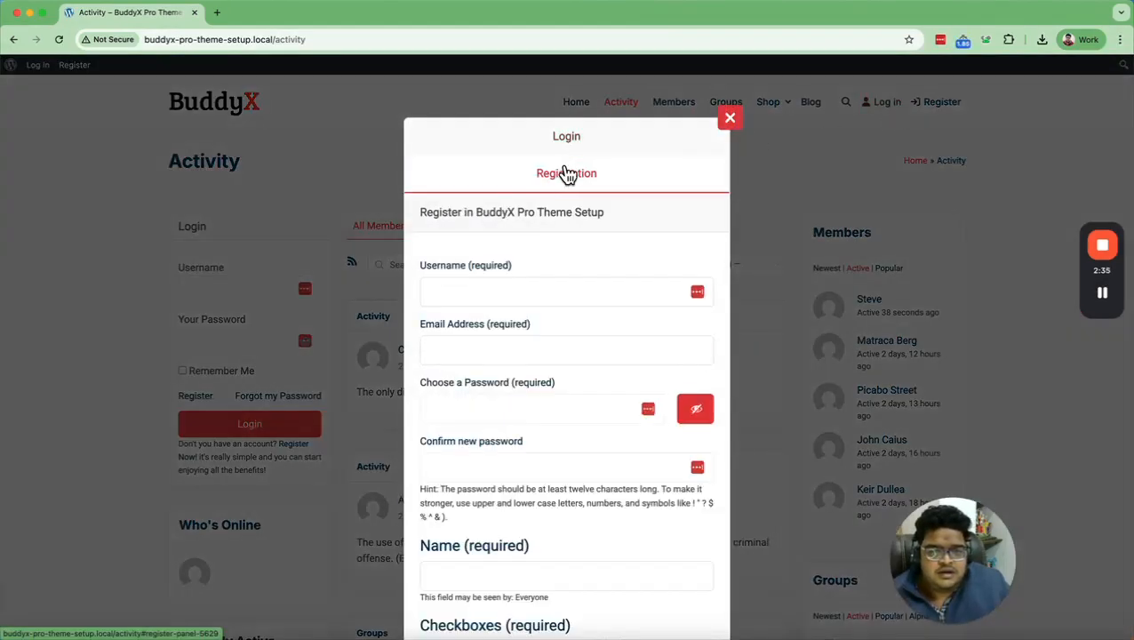
pyautogui.click(578, 142)
pyautogui.click(586, 180)
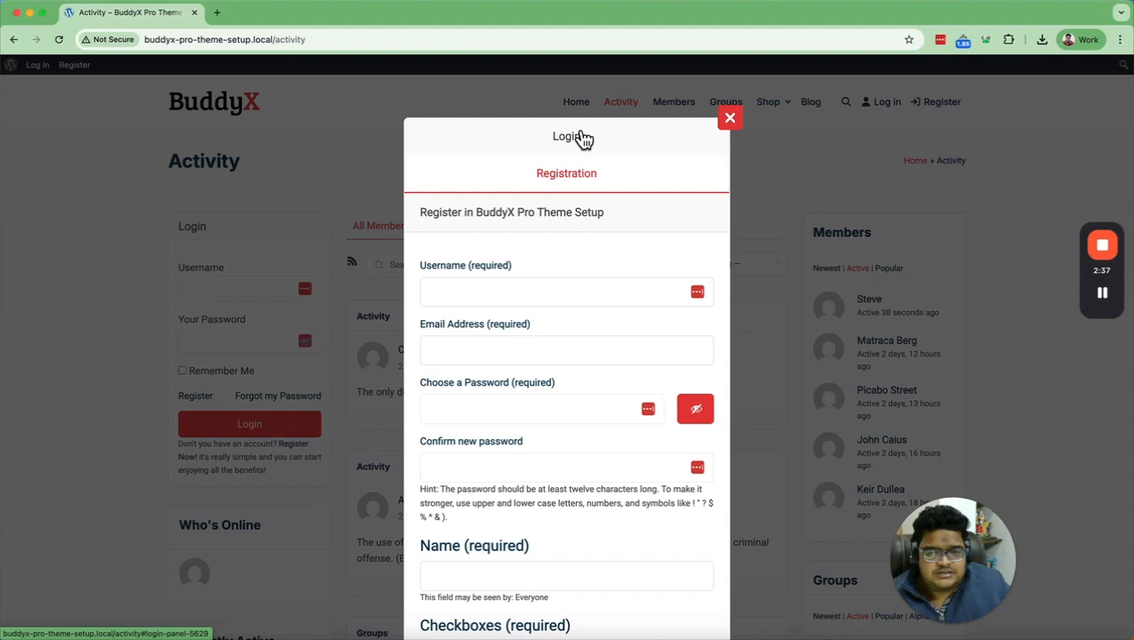
pyautogui.click(574, 138)
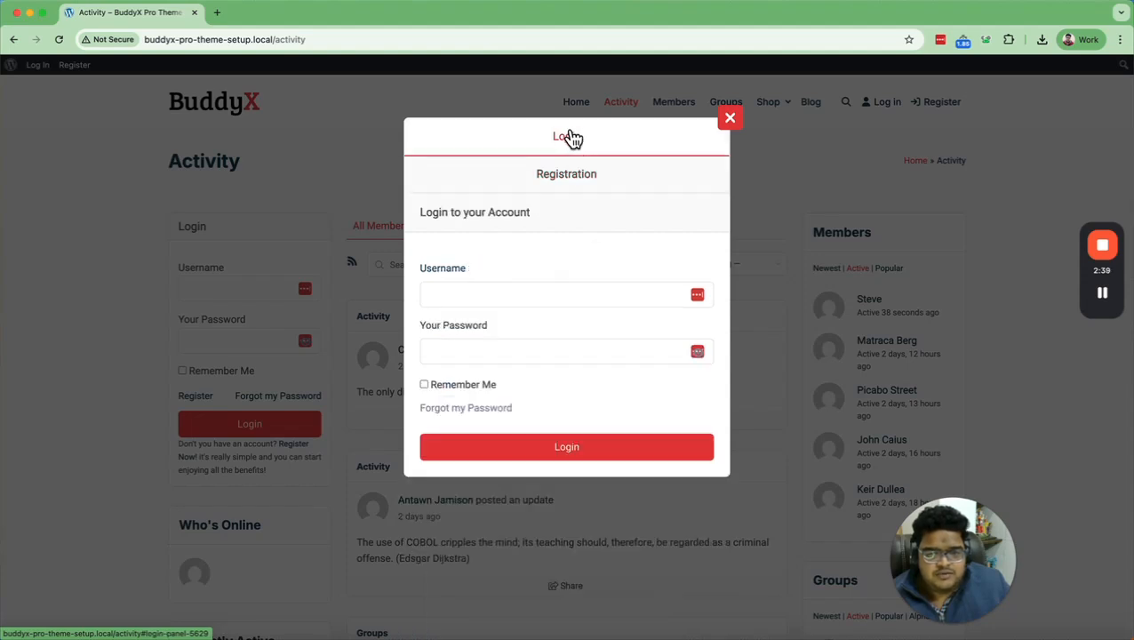
pyautogui.click(576, 174)
pyautogui.scroll(-4, 550, 240)
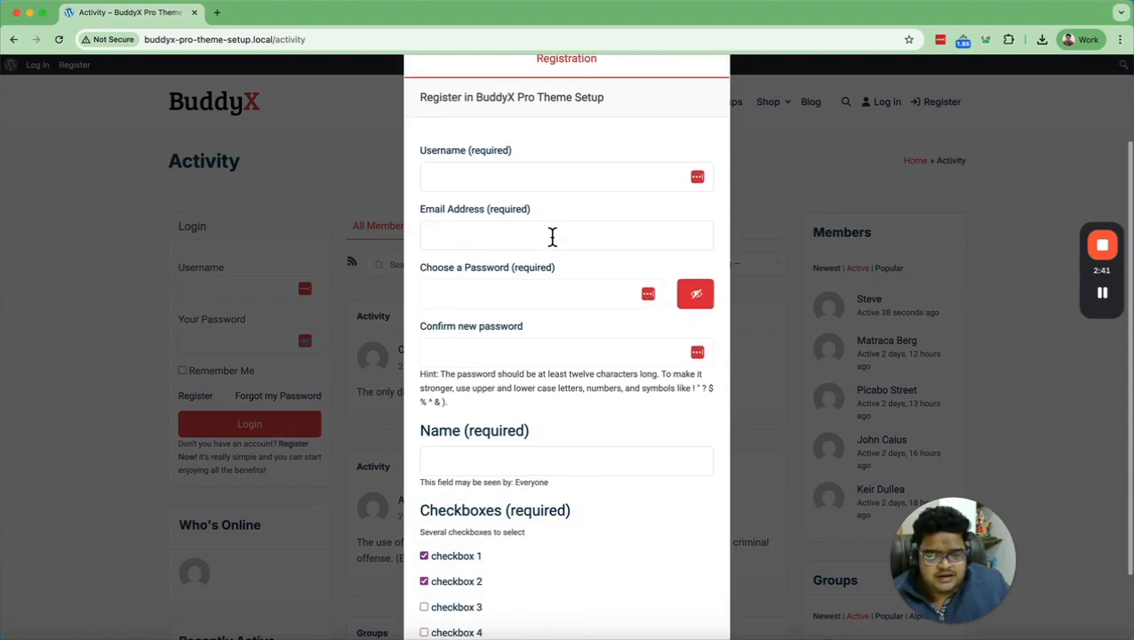
pyautogui.scroll(4, 551, 240)
pyautogui.click(603, 135)
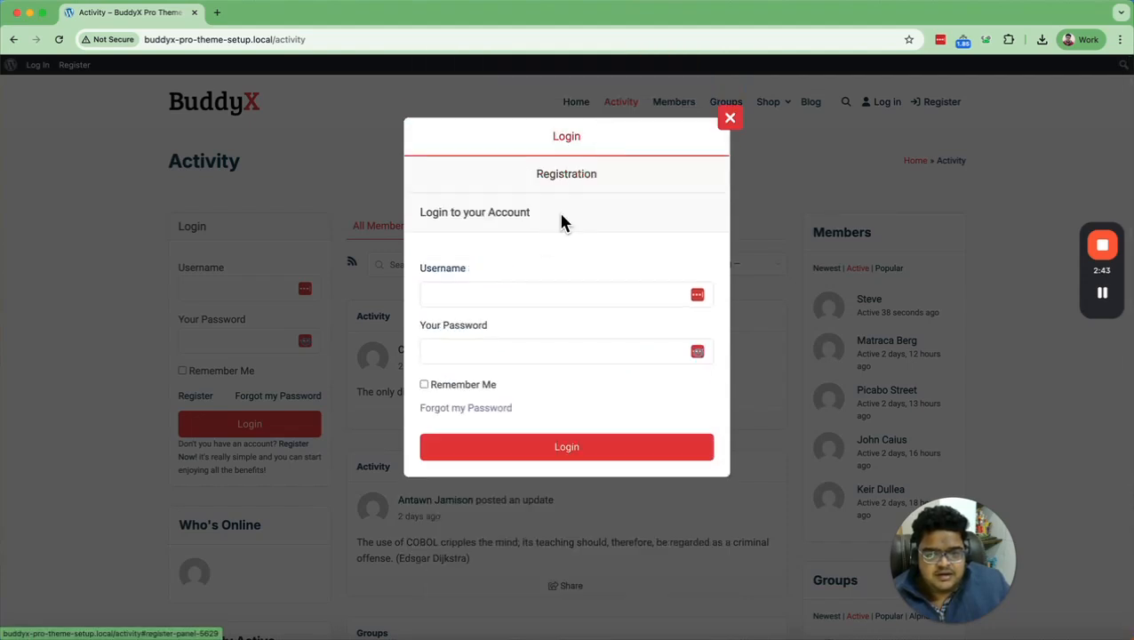
# Examine the popup's registration form, from the account fields to the required checkboxes and sign-up button.
pyautogui.click(580, 173)
pyautogui.scroll(-1, 563, 246)
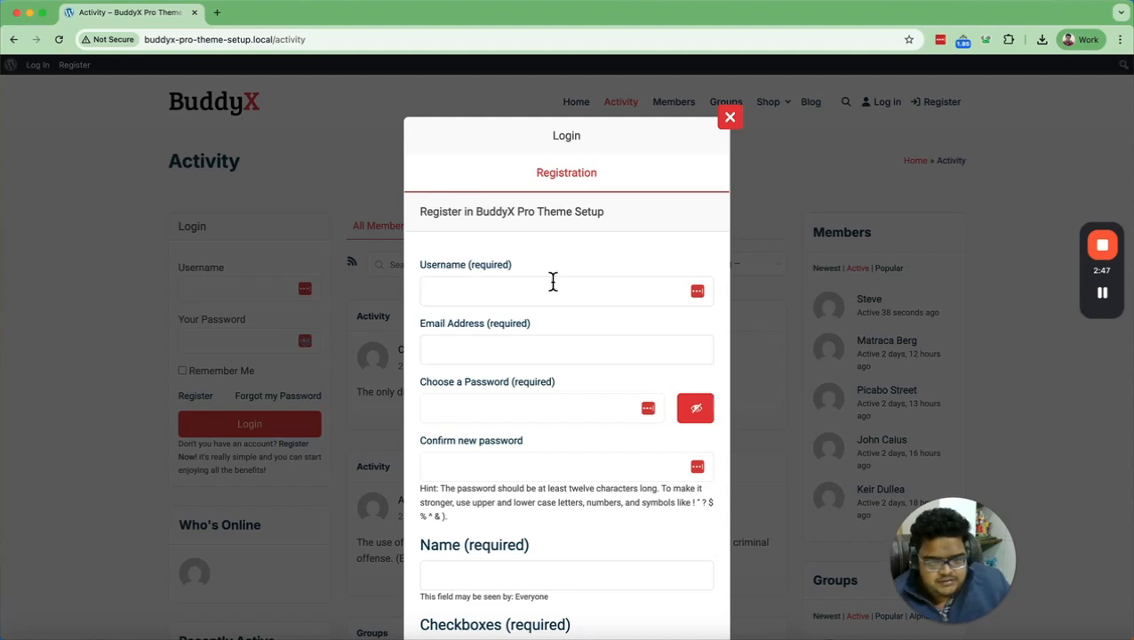
pyautogui.scroll(1, 521, 239)
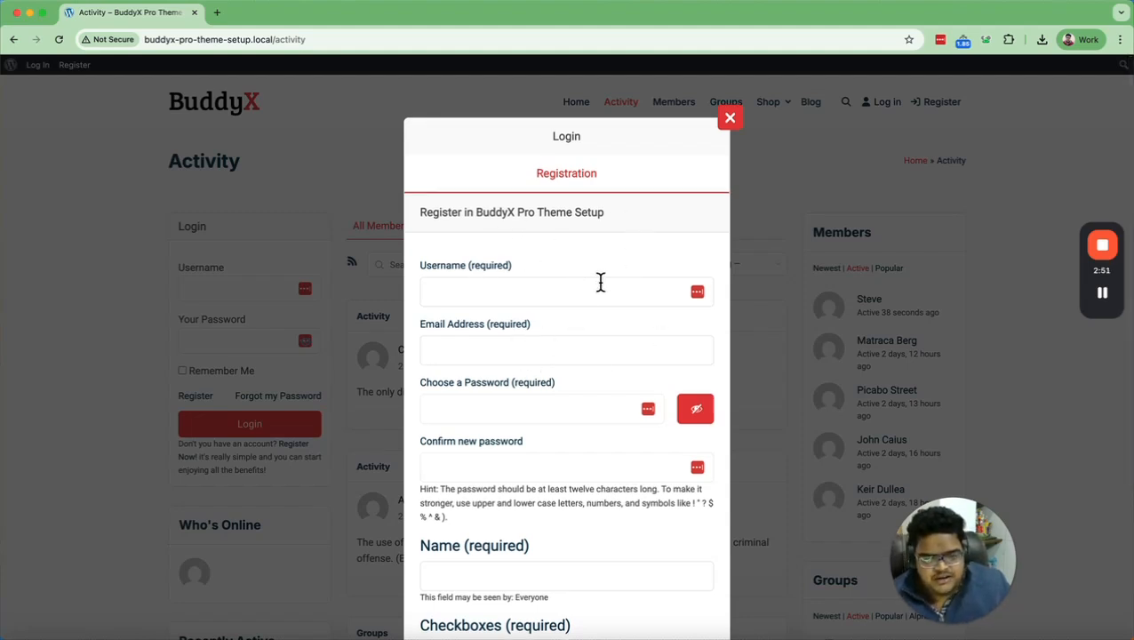
pyautogui.scroll(-1, 521, 240)
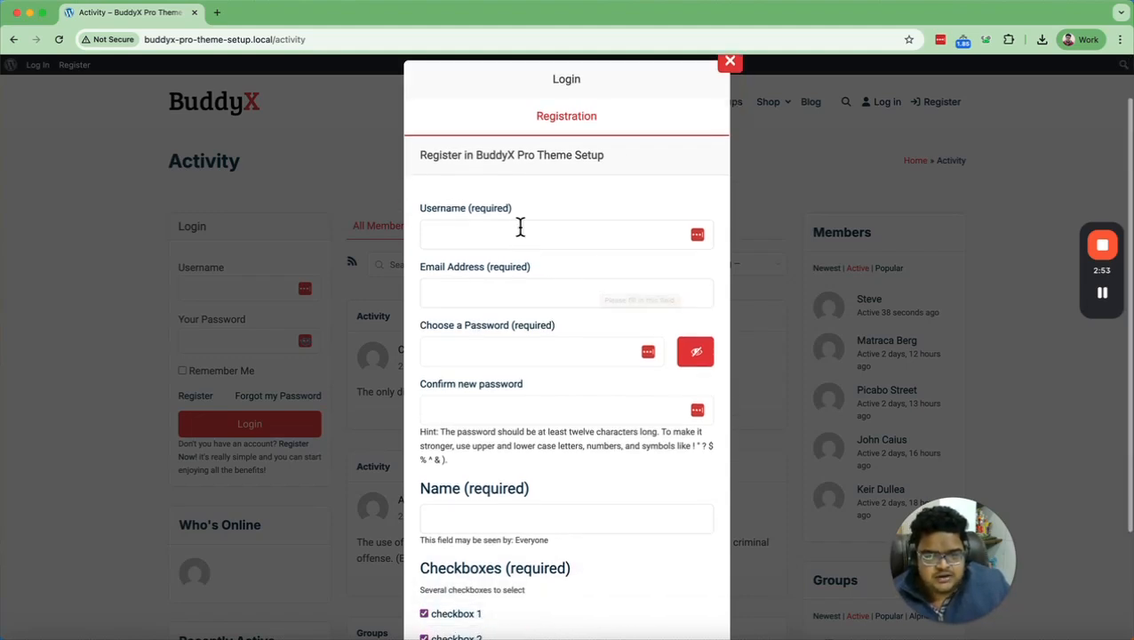
pyautogui.scroll(-2, 498, 257)
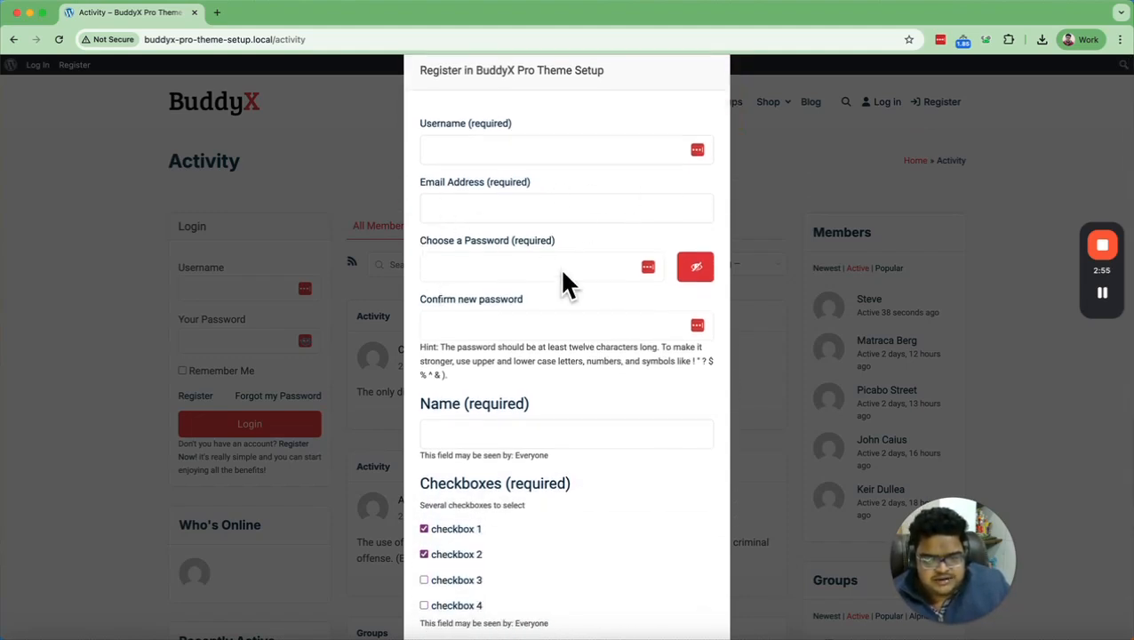
pyautogui.scroll(-1, 484, 311)
pyautogui.scroll(3, 520, 388)
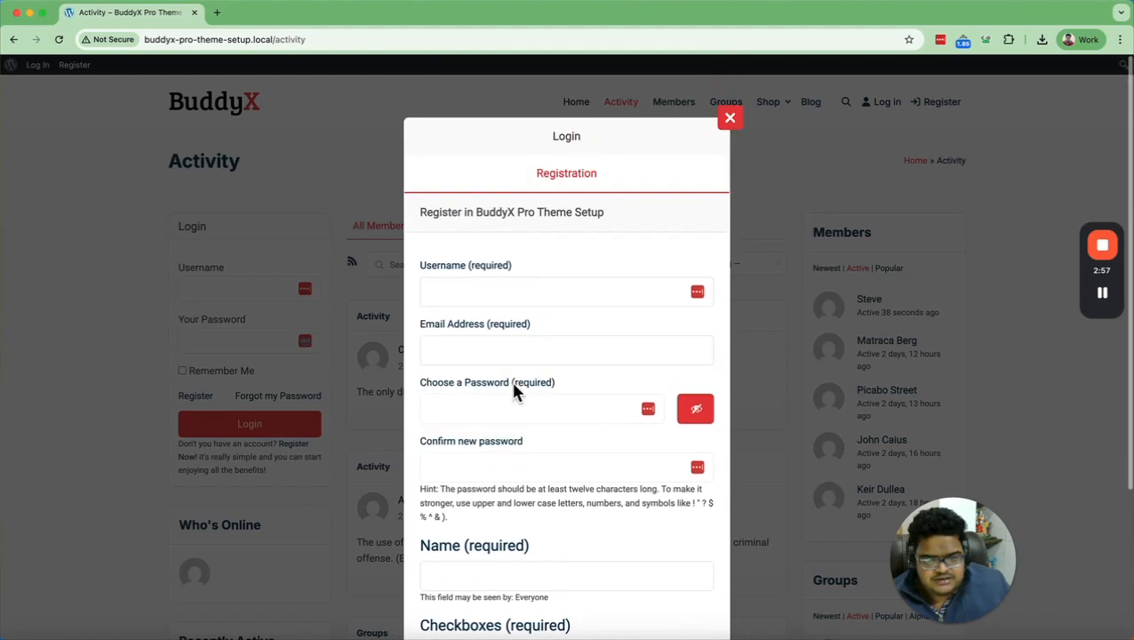
pyautogui.scroll(-3, 509, 258)
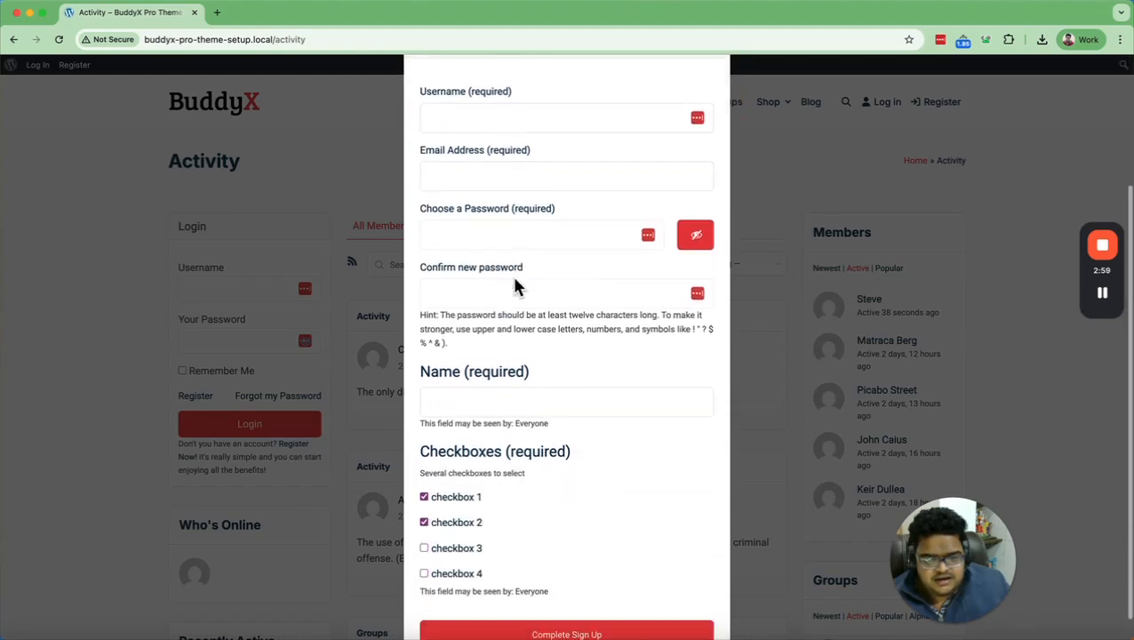
pyautogui.scroll(3, 503, 281)
pyautogui.scroll(1, 483, 294)
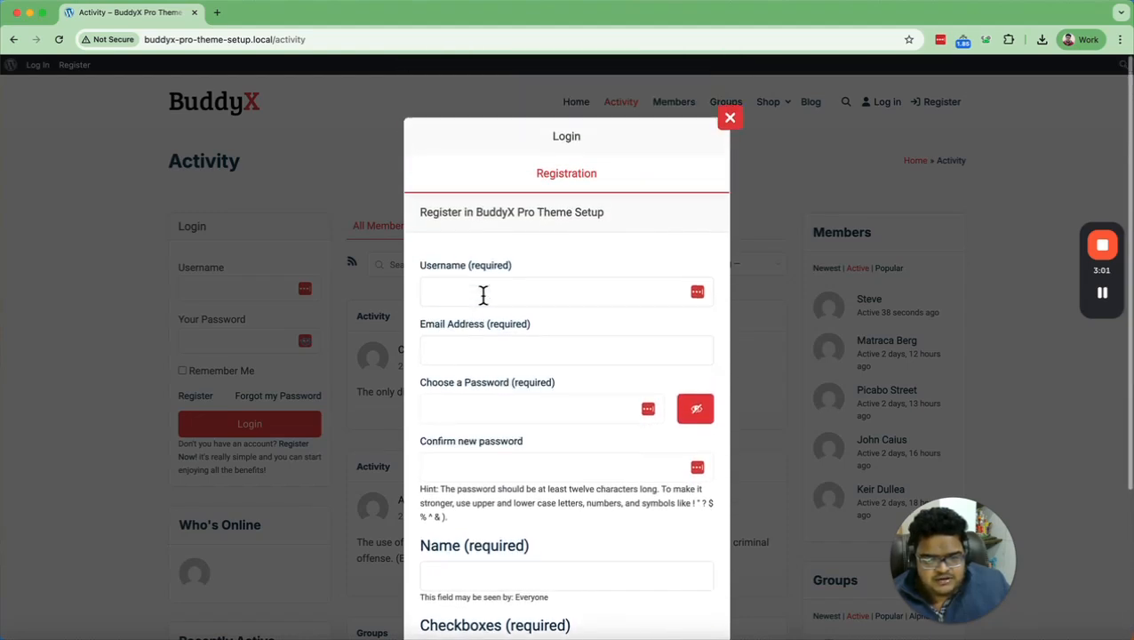
# Review the popup's registration fields, compare them with the Login form, and close the popup.
pyautogui.scroll(-4, 557, 281)
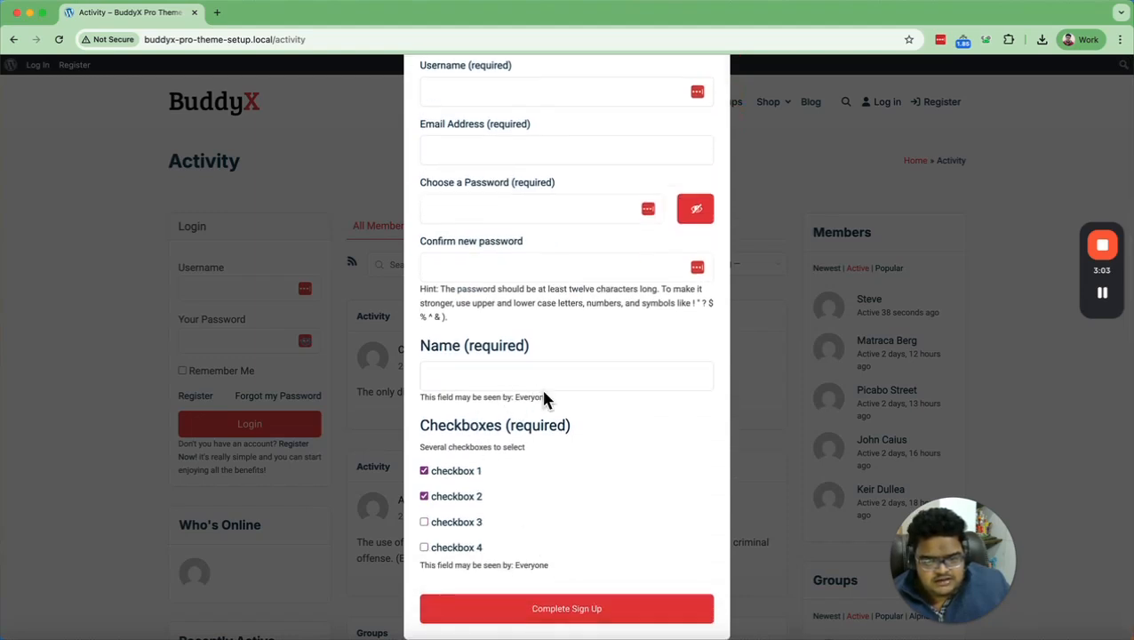
pyautogui.scroll(3, 554, 405)
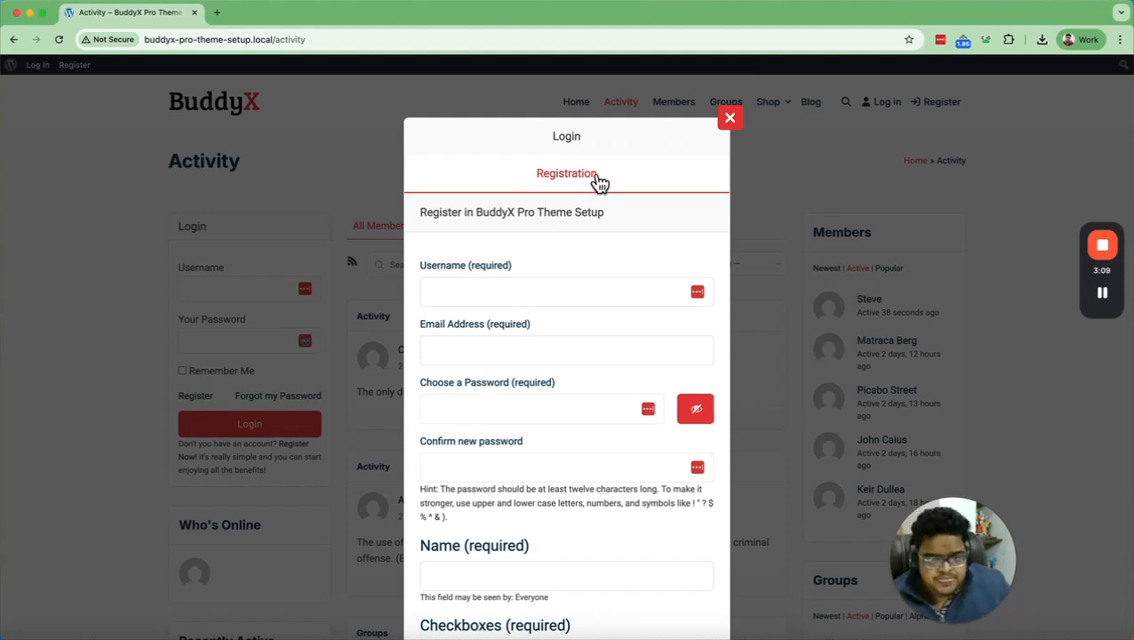
pyautogui.click(560, 140)
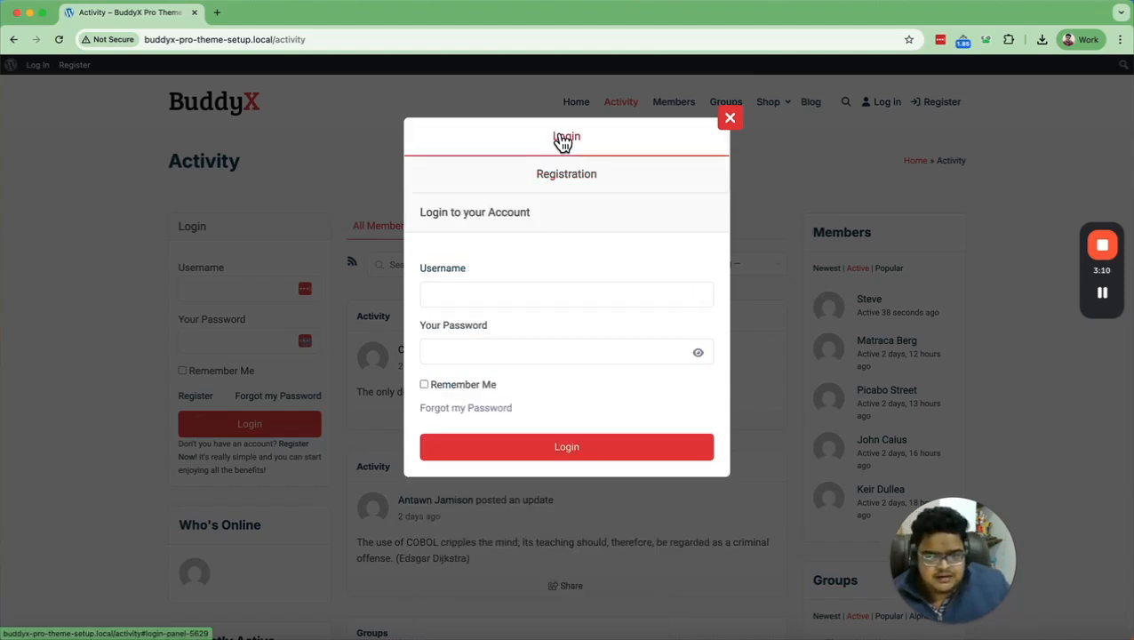
pyautogui.click(588, 191)
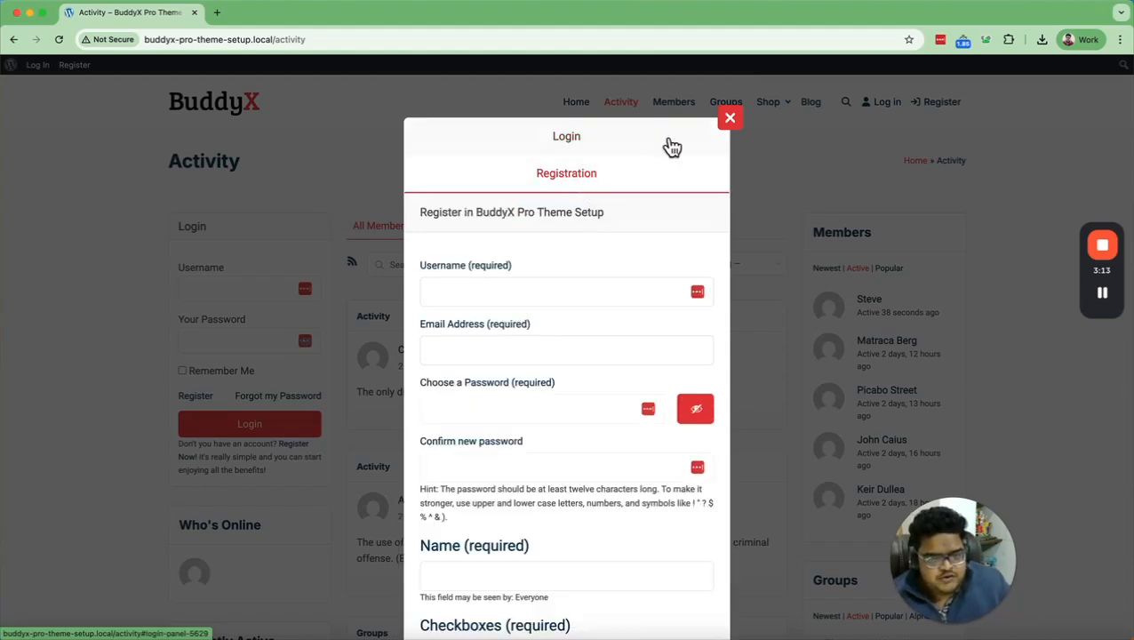
pyautogui.click(728, 119)
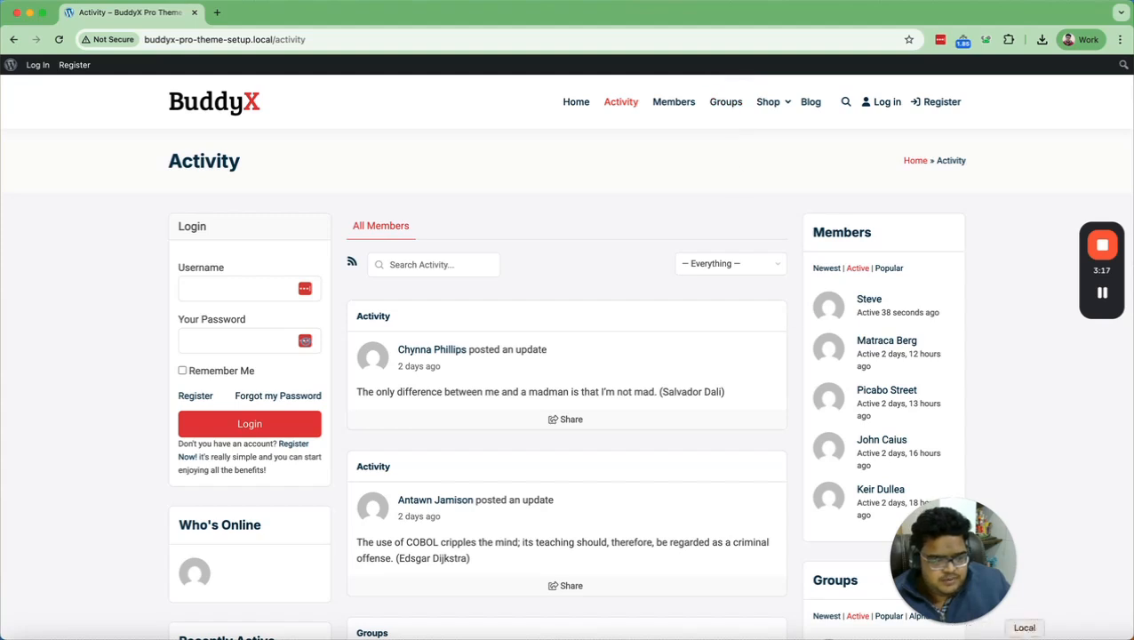
# Switch to the Local app to log back in through WP Admin, and open the site's front page in the Customizer.
pyautogui.click(1025, 638)
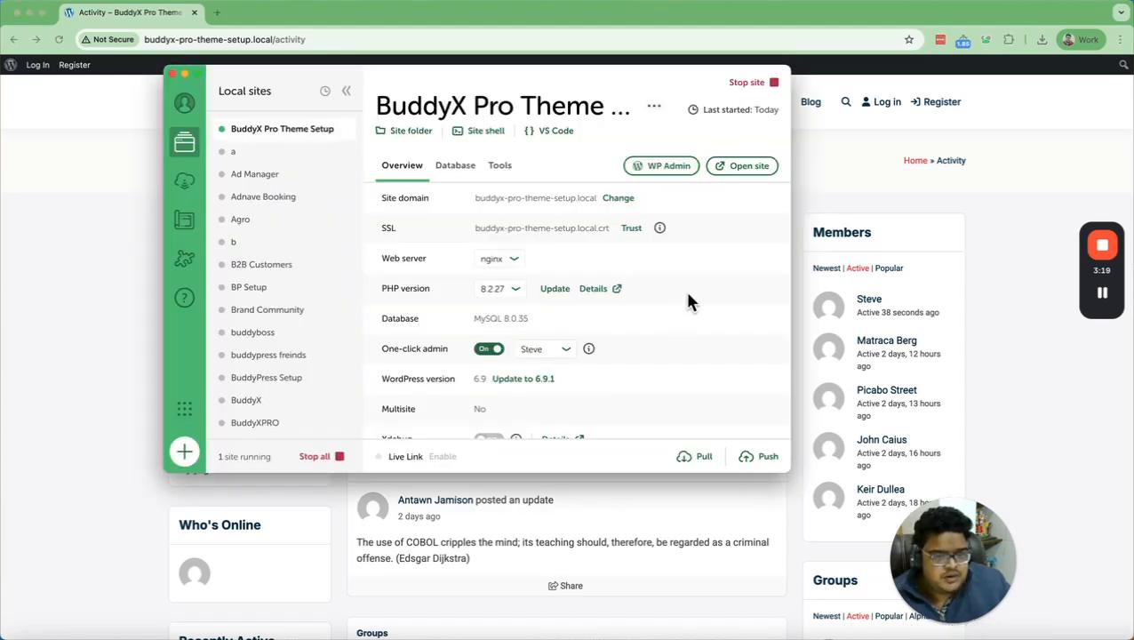
pyautogui.click(661, 166)
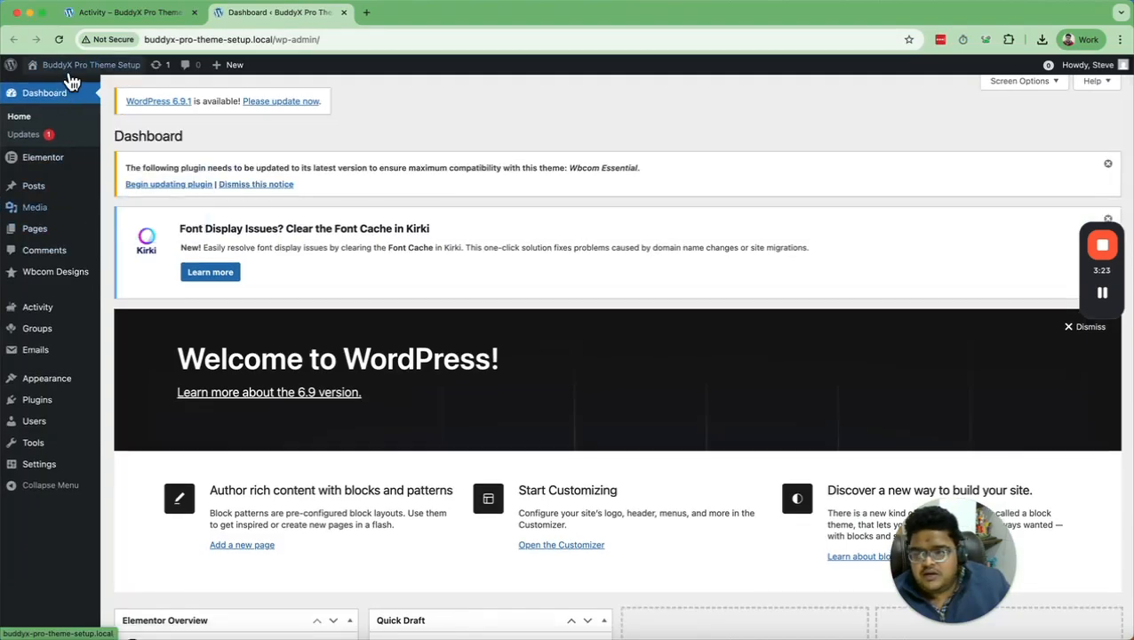
pyautogui.click(164, 18)
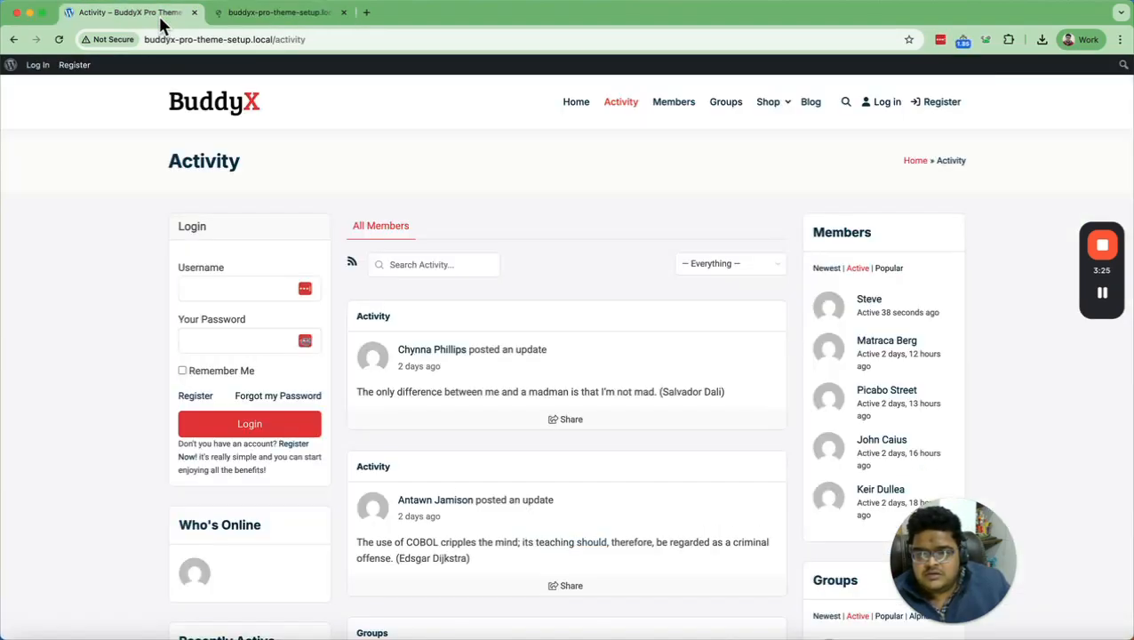
pyautogui.click(253, 16)
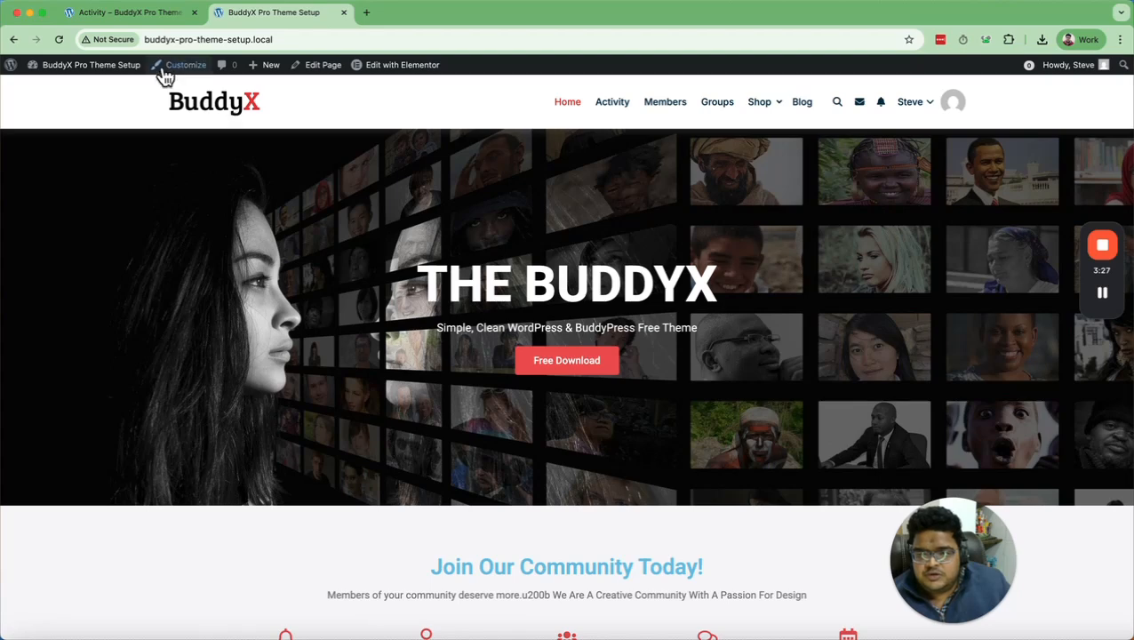
pyautogui.click(175, 69)
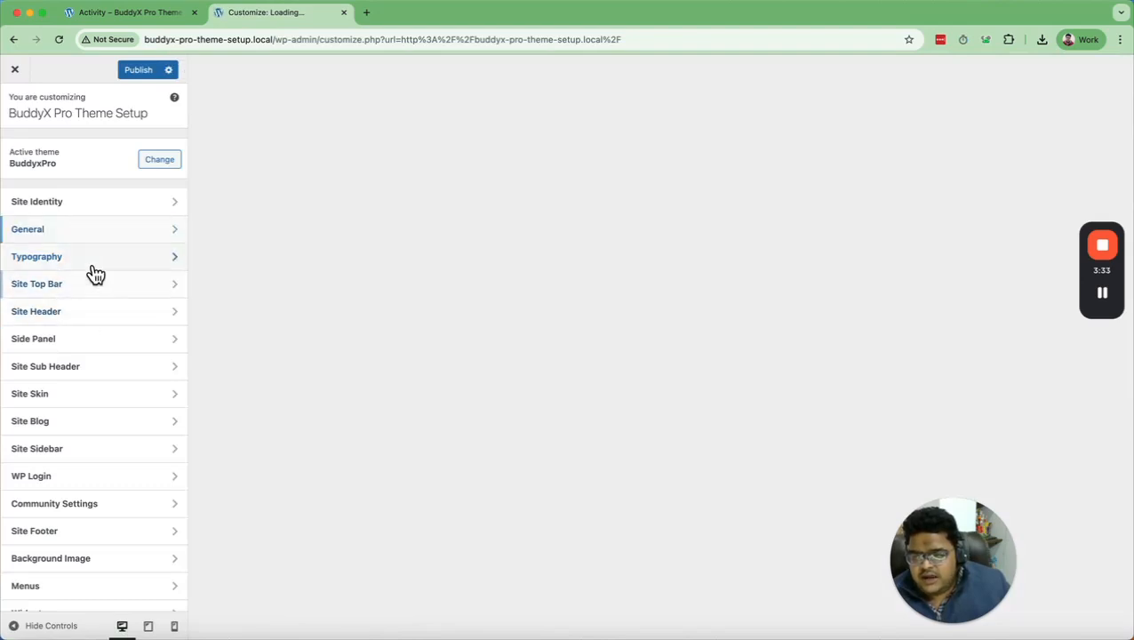
# Review the Sign-in Popup section in the General settings, including the available Login Redirect destinations.
pyautogui.click(93, 237)
pyautogui.click(89, 238)
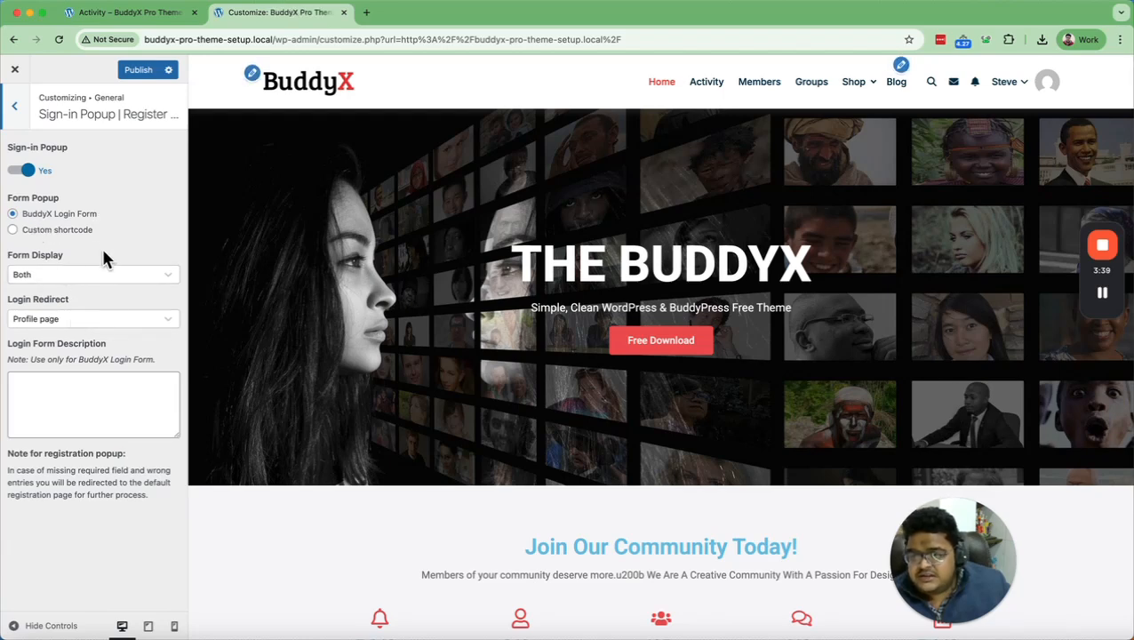
pyautogui.click(98, 317)
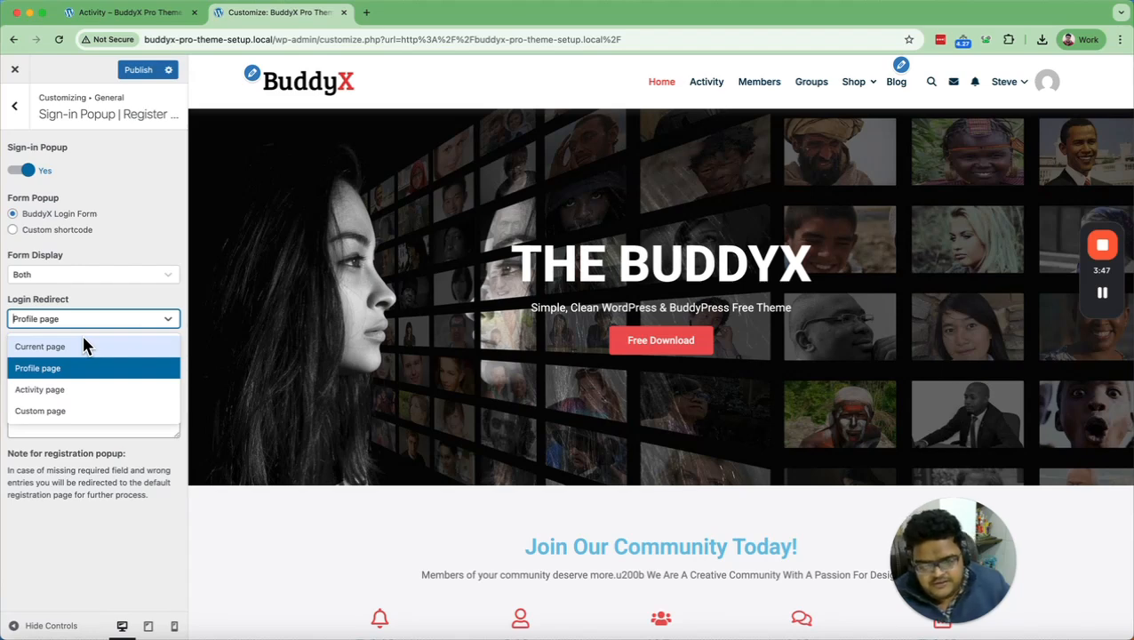
pyautogui.click(62, 488)
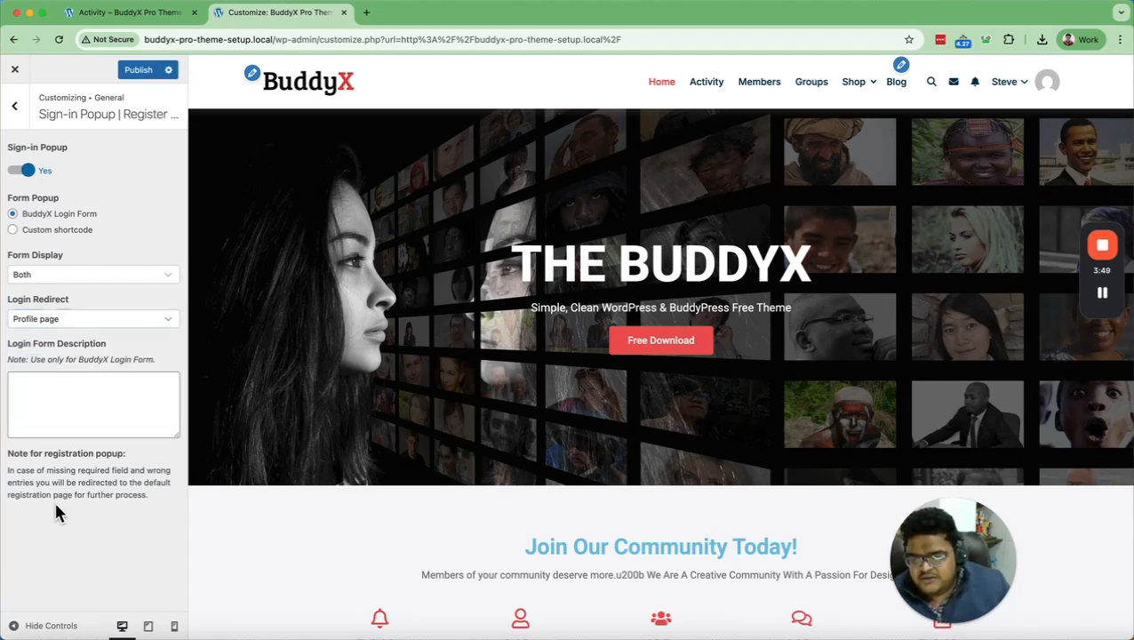
# Check the Scroll Top option in the General settings by testing its button at the end of the homepage preview, and exit the Customizer.
pyautogui.click(26, 113)
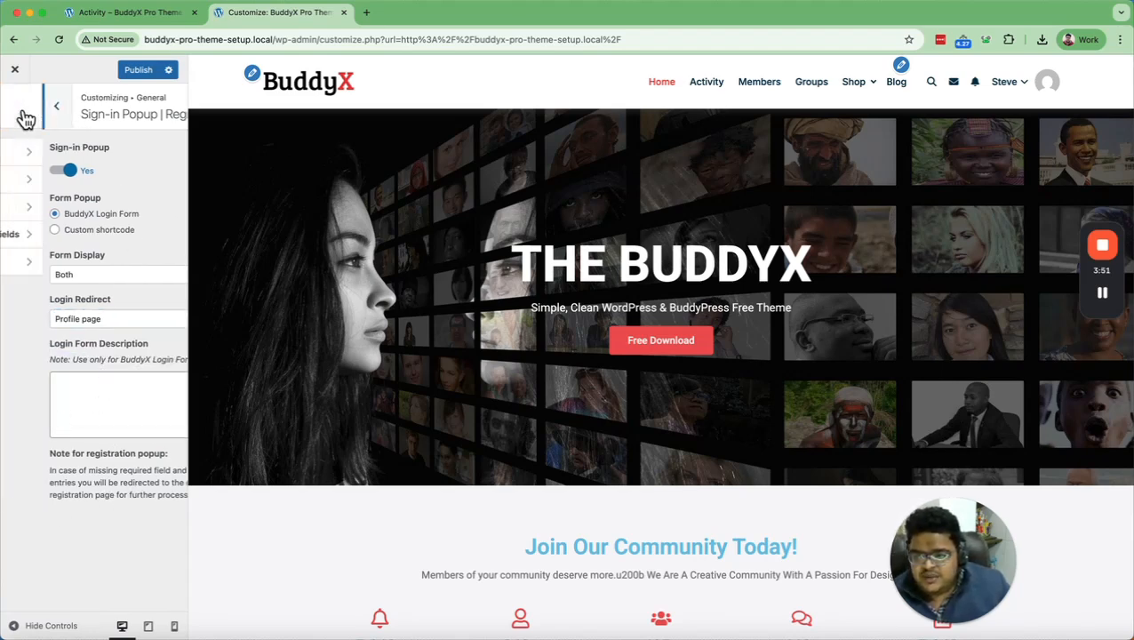
pyautogui.click(78, 265)
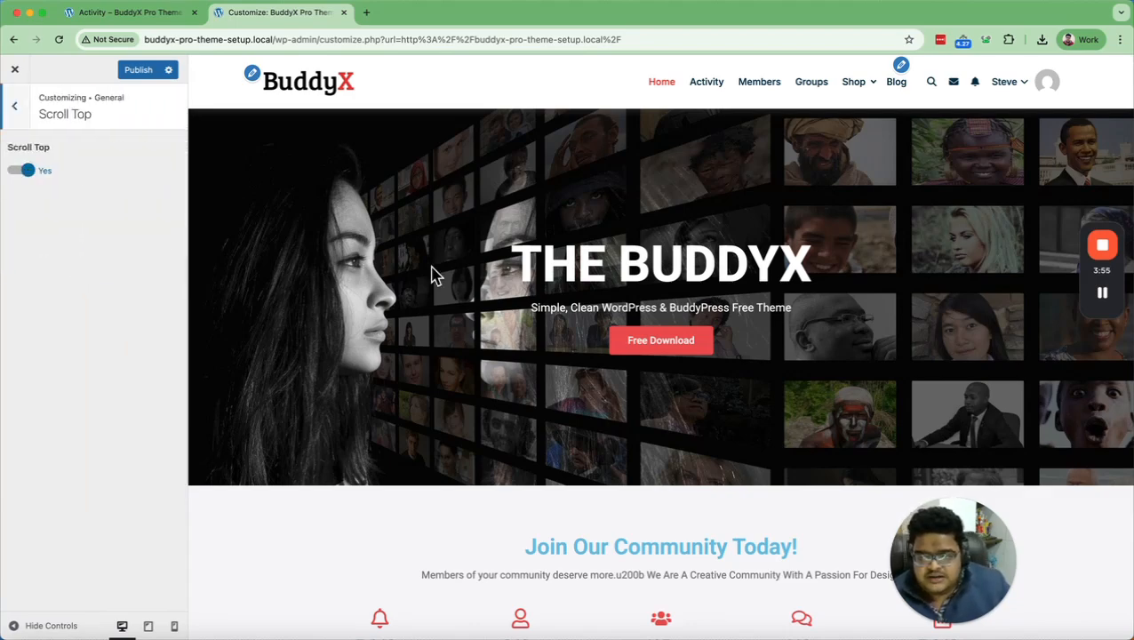
pyautogui.scroll(-20, 572, 267)
pyautogui.scroll(-3, 572, 275)
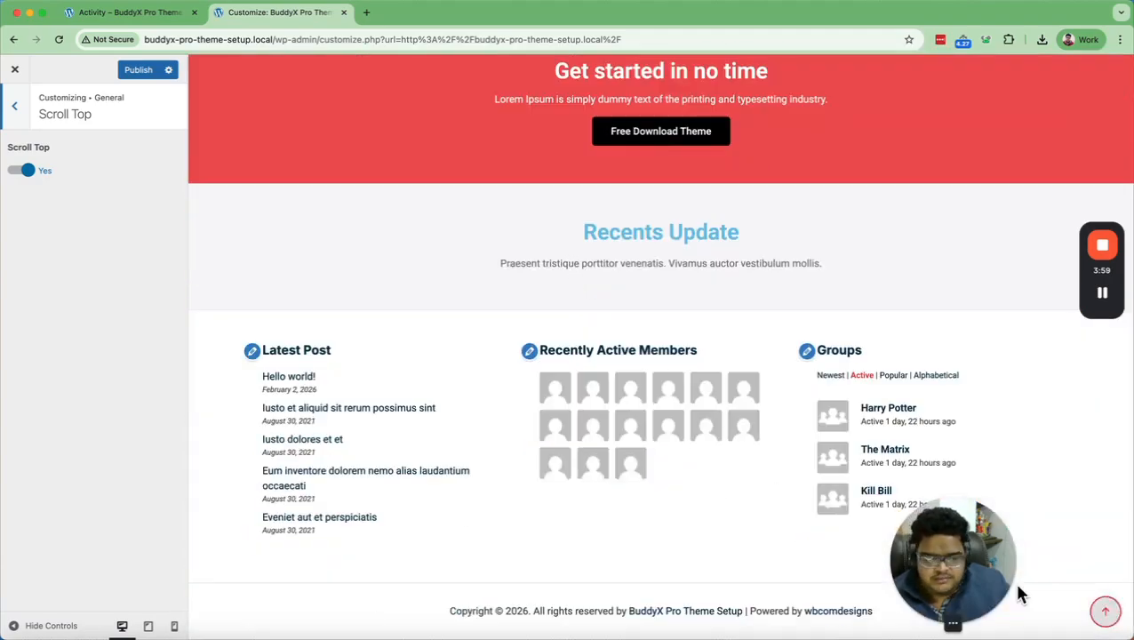
pyautogui.click(1106, 611)
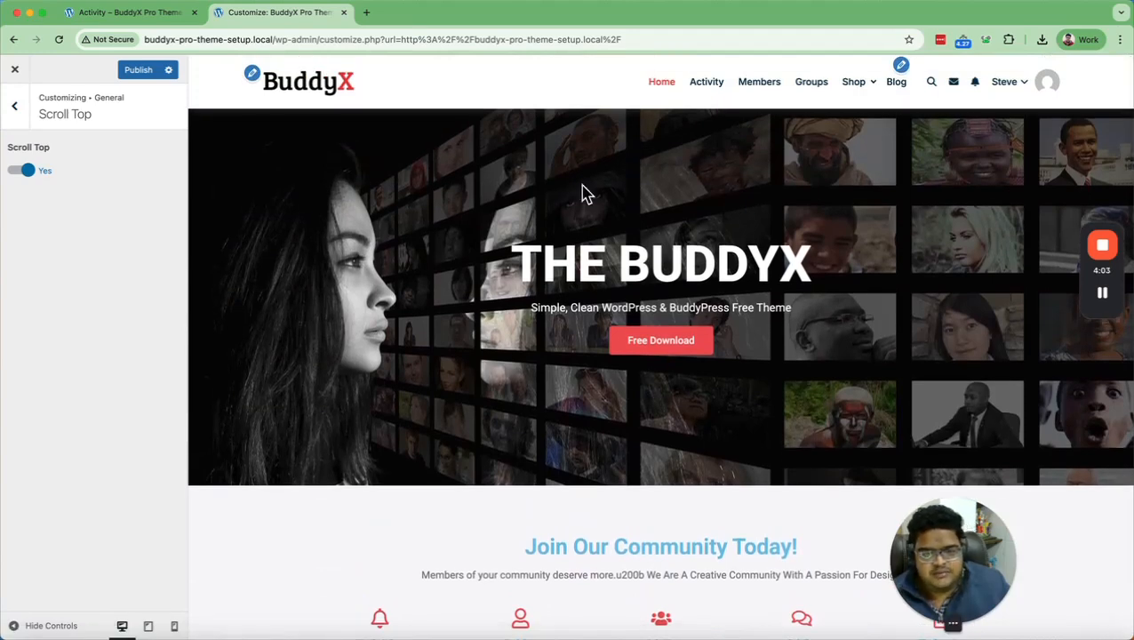
pyautogui.click(16, 70)
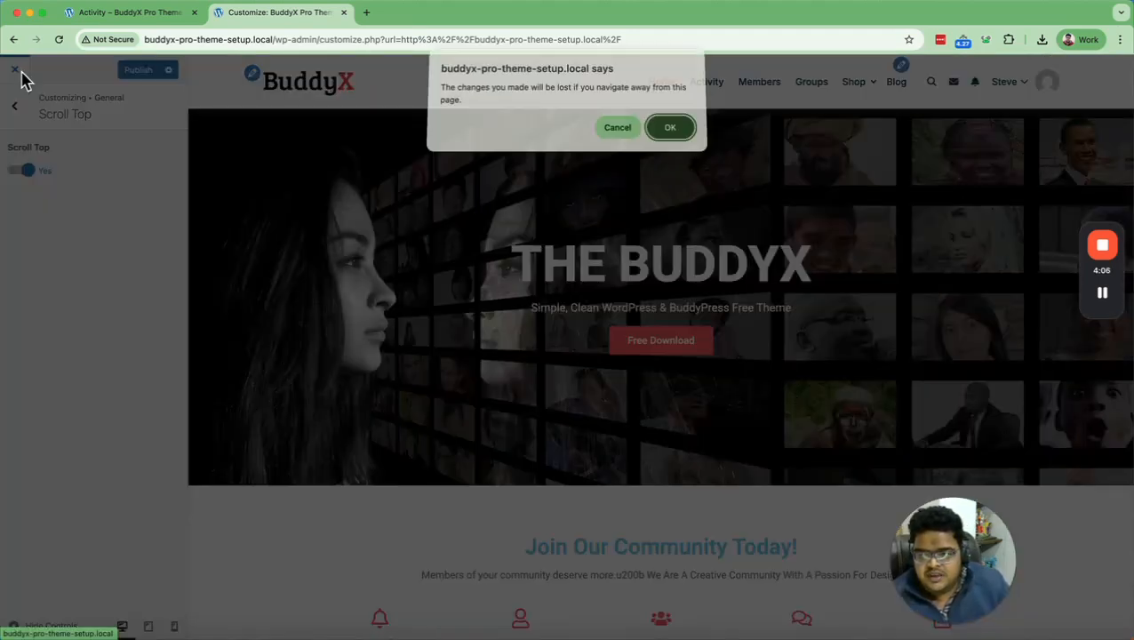
pyautogui.click(651, 141)
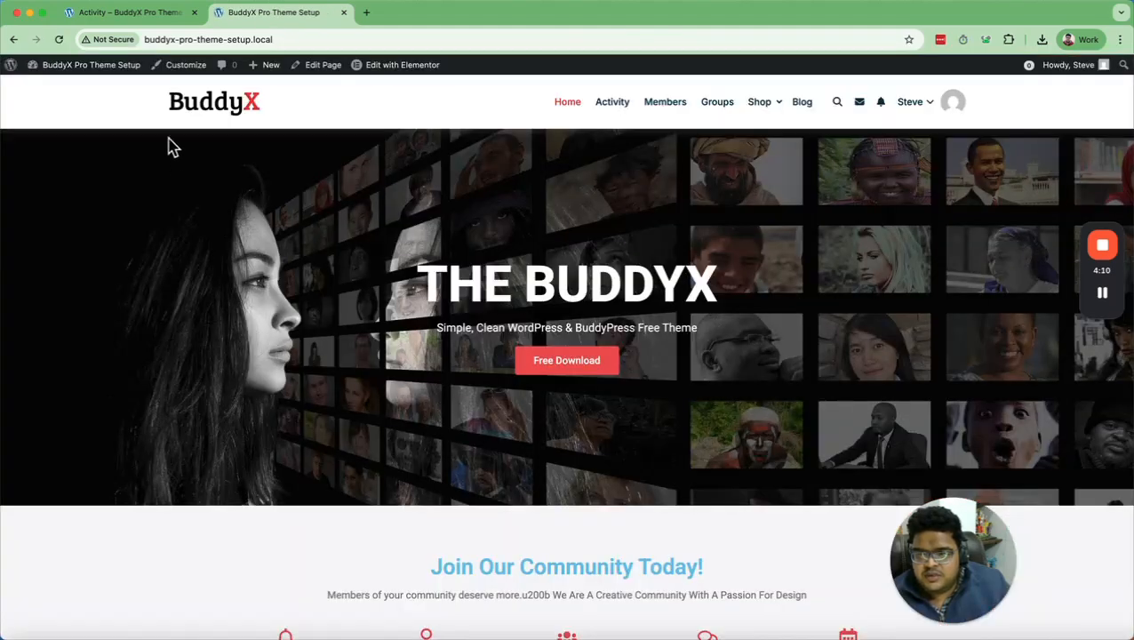
pyautogui.click(196, 75)
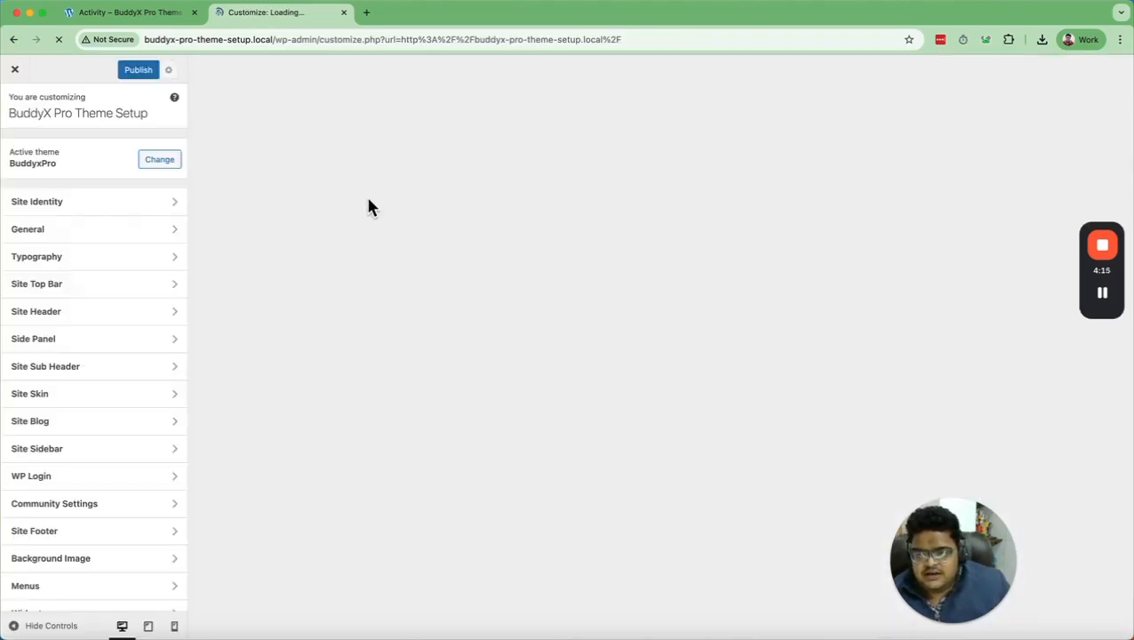
pyautogui.scroll(-1, 81, 314)
pyautogui.scroll(1, 81, 314)
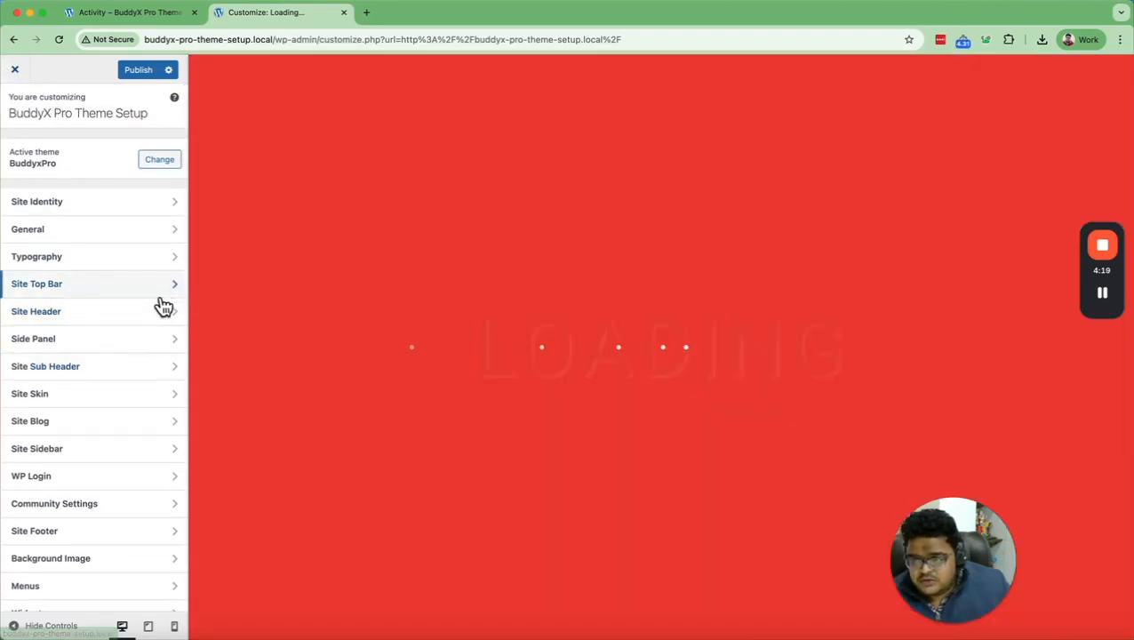
pyautogui.click(16, 71)
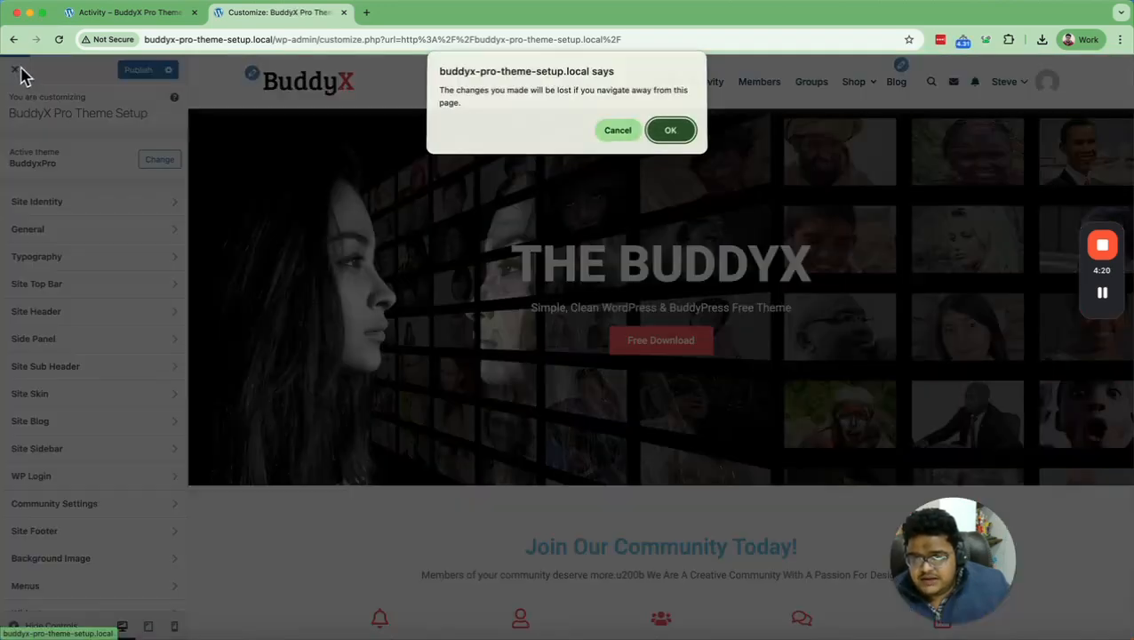
pyautogui.click(670, 135)
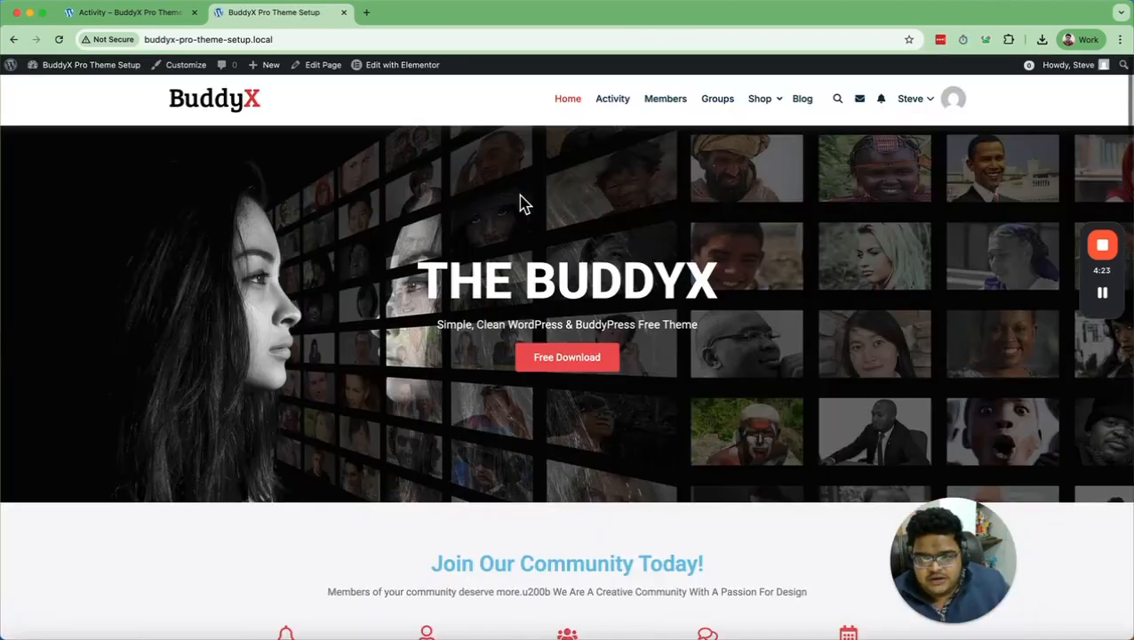
# Check in the WordPress General Settings that Membership has Anyone can register enabled, and save the settings.
pyautogui.click(66, 95)
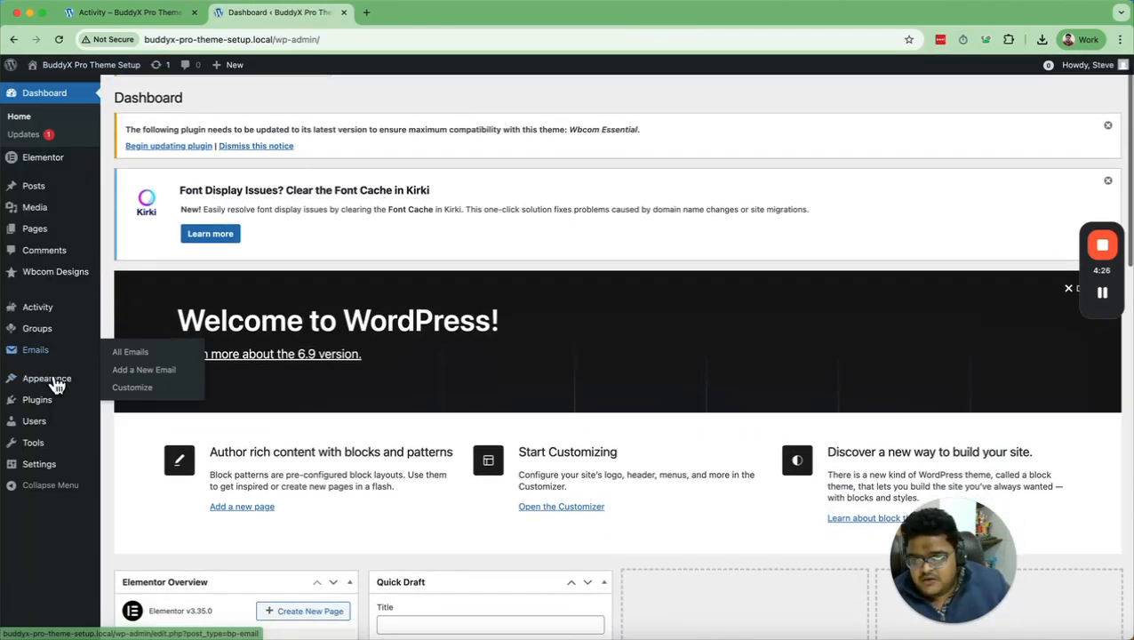
pyautogui.moveTo(45, 463)
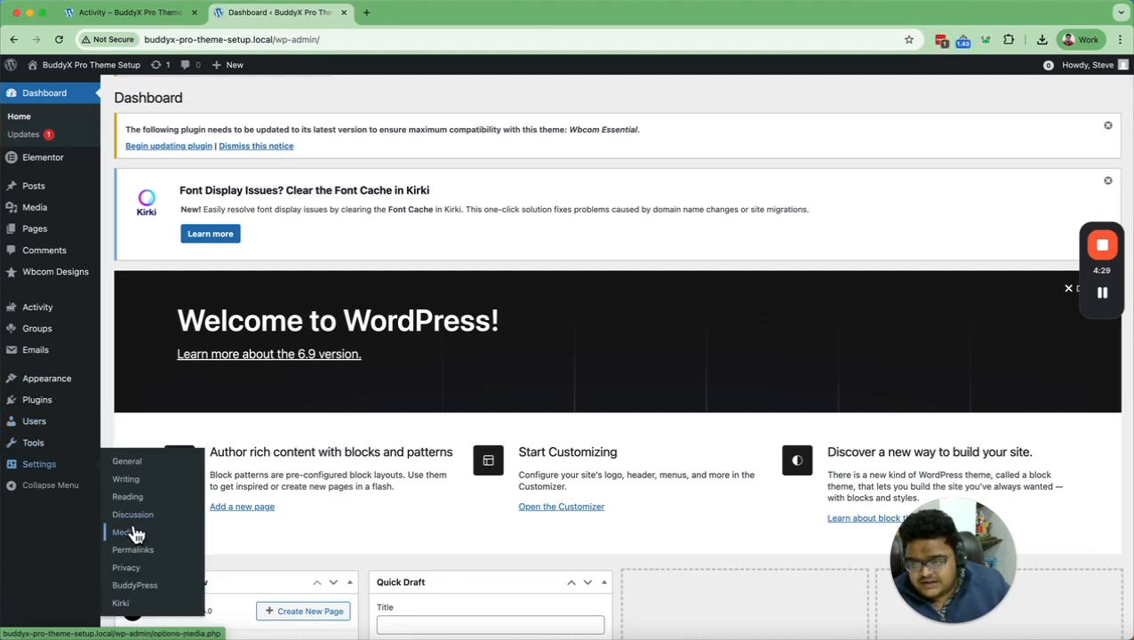
pyautogui.click(127, 463)
pyautogui.scroll(-5, 369, 279)
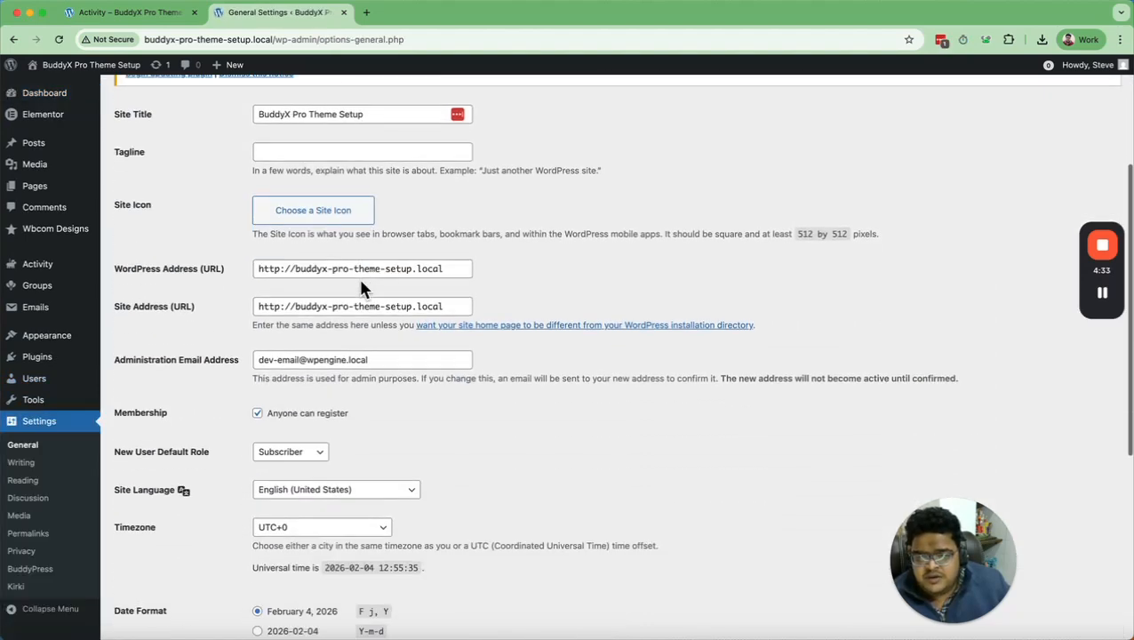
pyautogui.scroll(-5, 358, 275)
pyautogui.scroll(1, 267, 196)
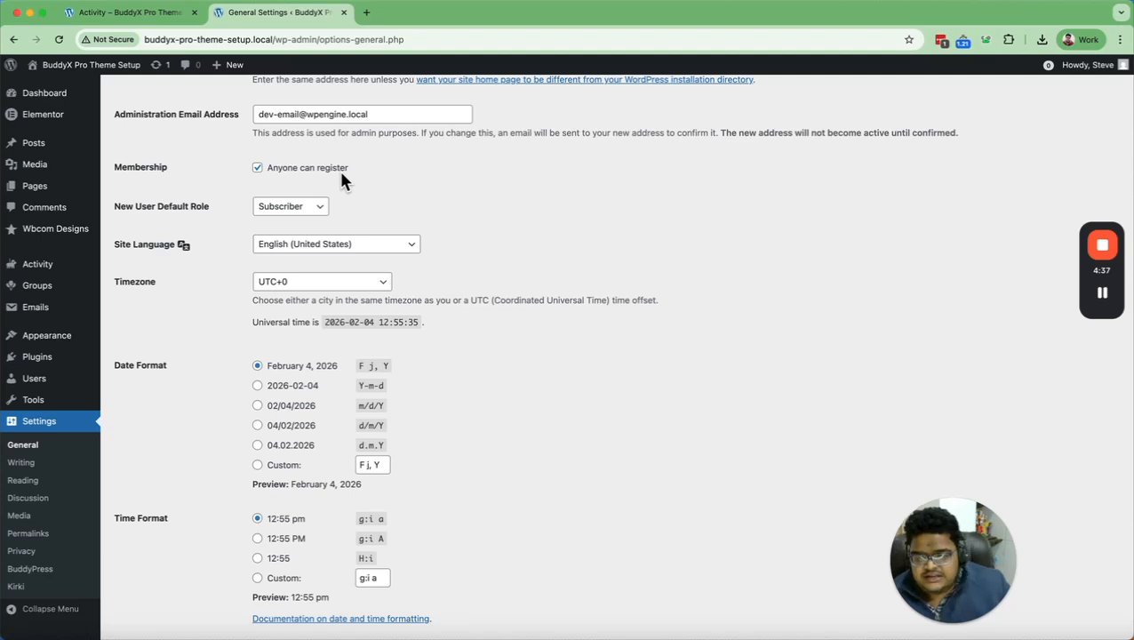
pyautogui.scroll(-1, 170, 178)
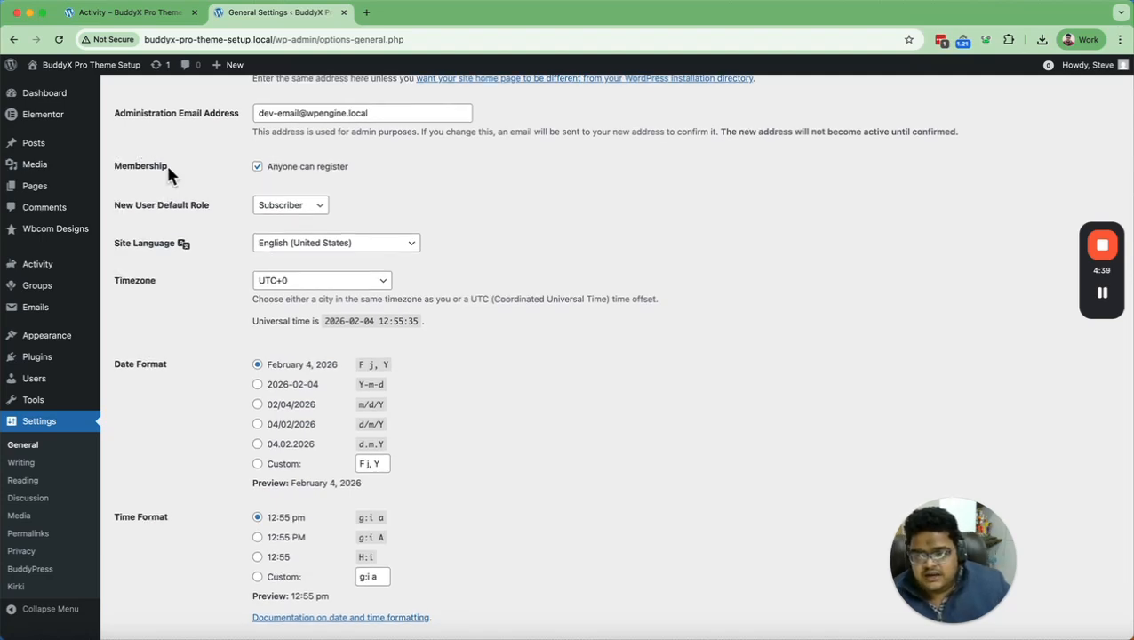
pyautogui.moveTo(166, 165); pyautogui.dragTo(86, 164)
pyautogui.click(228, 165)
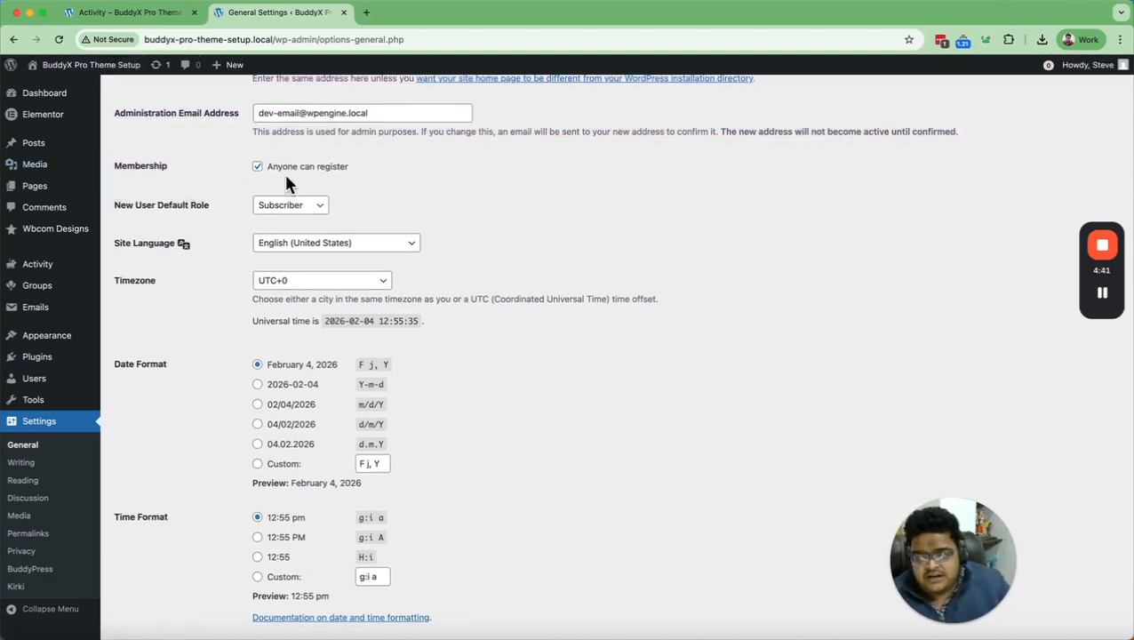
pyautogui.scroll(-3, 193, 241)
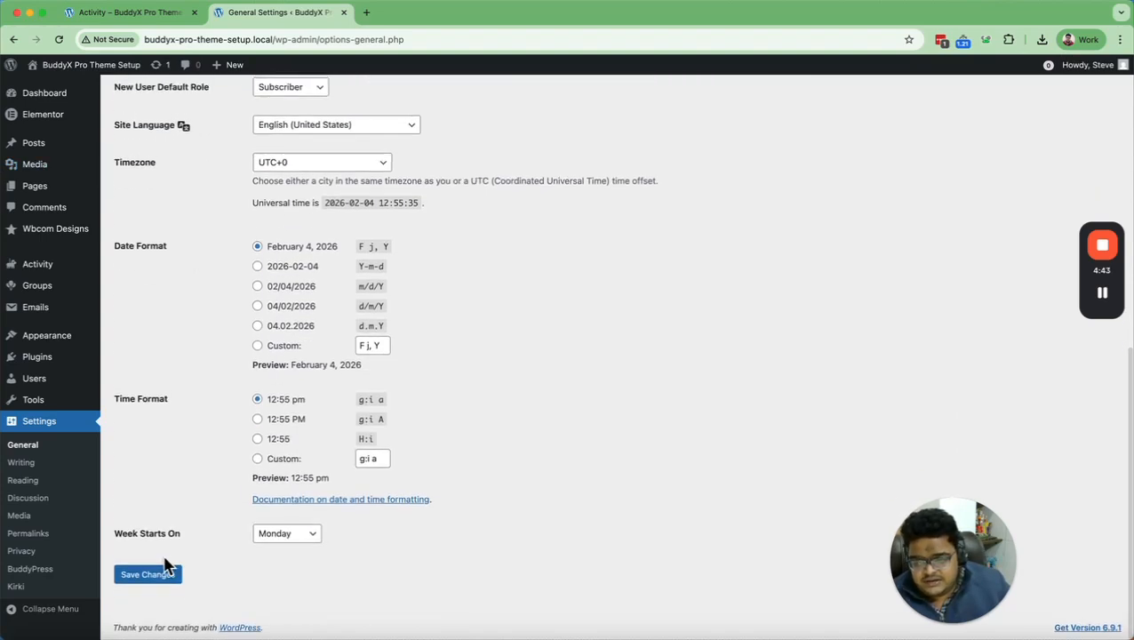
pyautogui.click(121, 570)
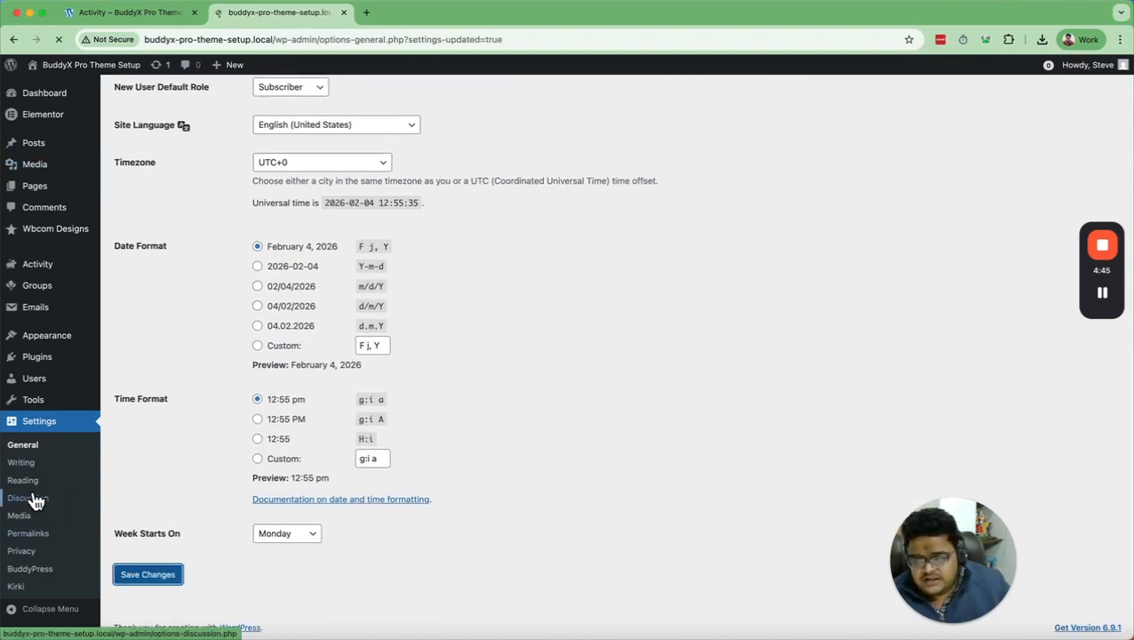
# Expand the Register page entry in the BuddyPress URLs settings to view its title, slug and permalink.
pyautogui.scroll(-3, 36, 533)
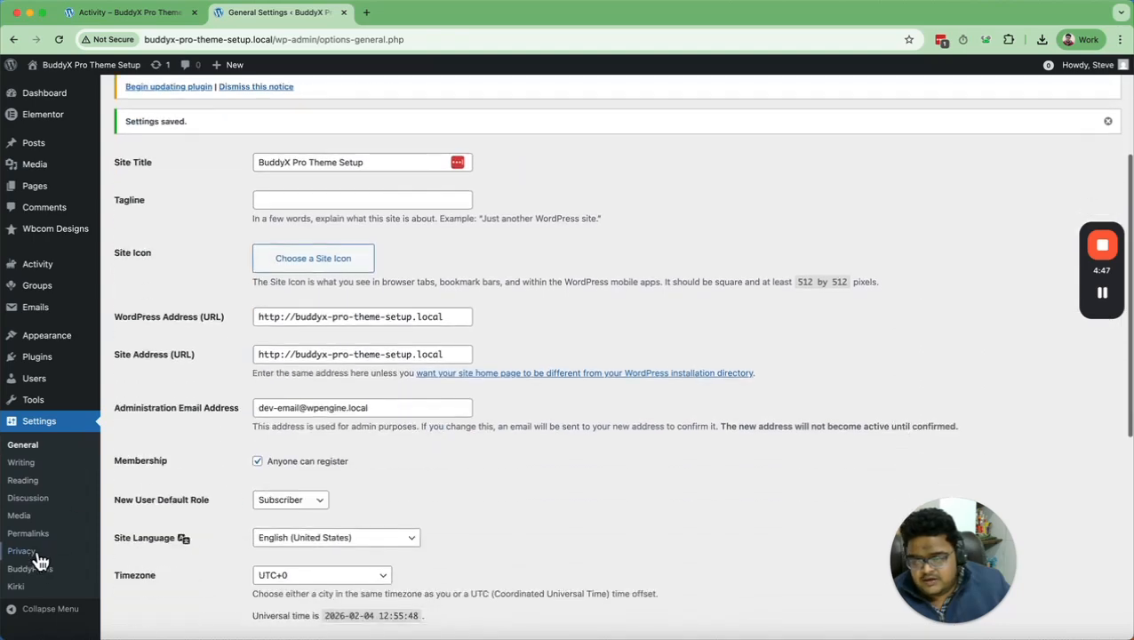
pyautogui.click(31, 568)
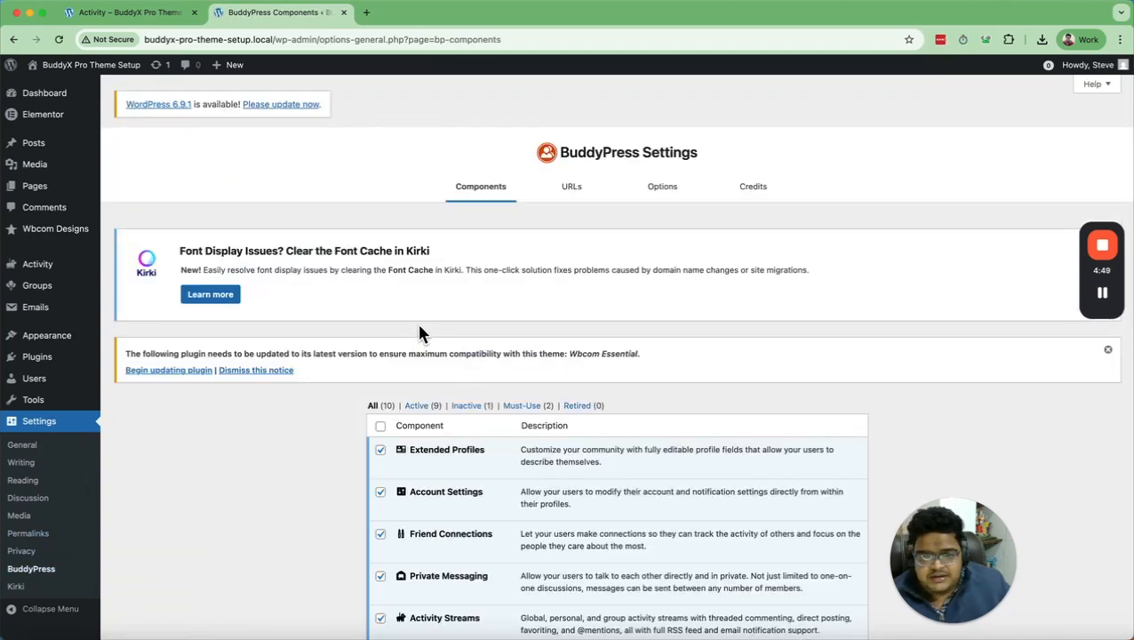
pyautogui.click(573, 175)
pyautogui.scroll(-10, 496, 271)
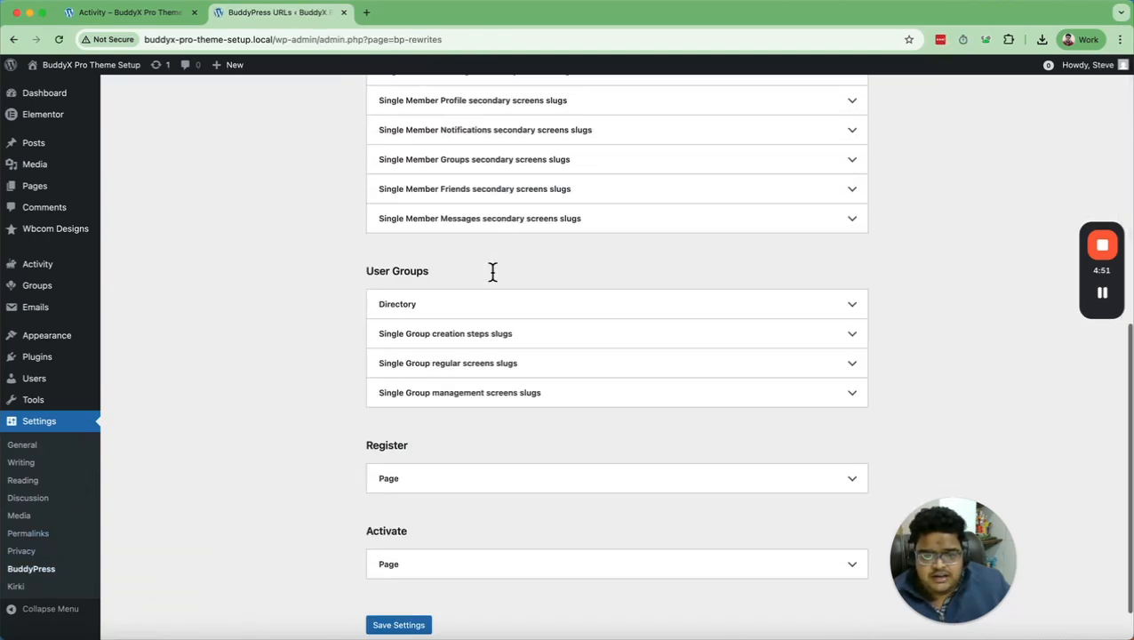
pyautogui.click(855, 431)
pyautogui.scroll(-3, 669, 400)
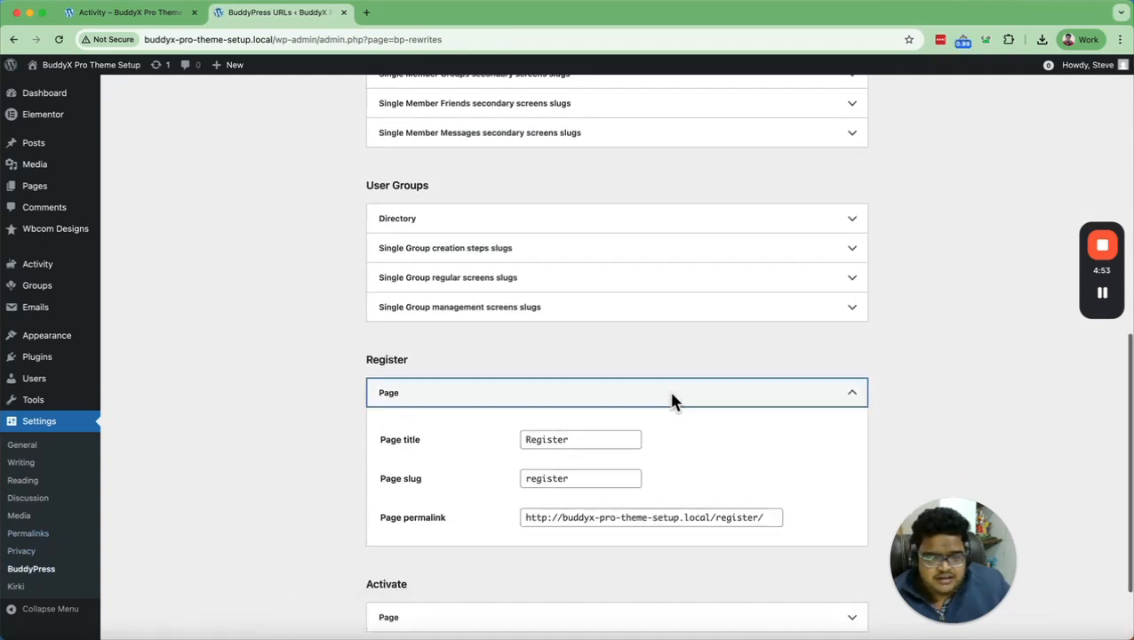
# Open the Register page's permalink in a new tab, and return to the BuddyPress URLs settings.
pyautogui.doubleClick(688, 414)
pyautogui.tripleClick(687, 415)
pyautogui.rightClick(687, 415)
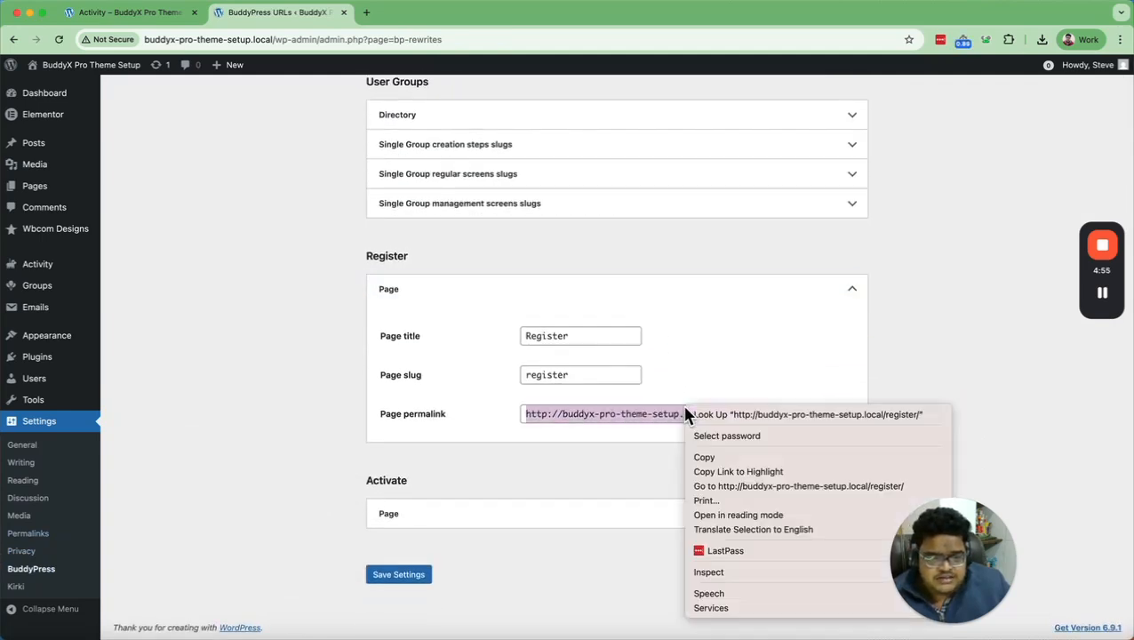
pyautogui.click(771, 486)
pyautogui.click(293, 13)
# Expand the Activate page entry, open its permalink in a new tab to check it, and return to the BuddyPress URLs settings.
pyautogui.click(746, 512)
pyautogui.scroll(-3, 678, 484)
pyautogui.tripleClick(631, 500)
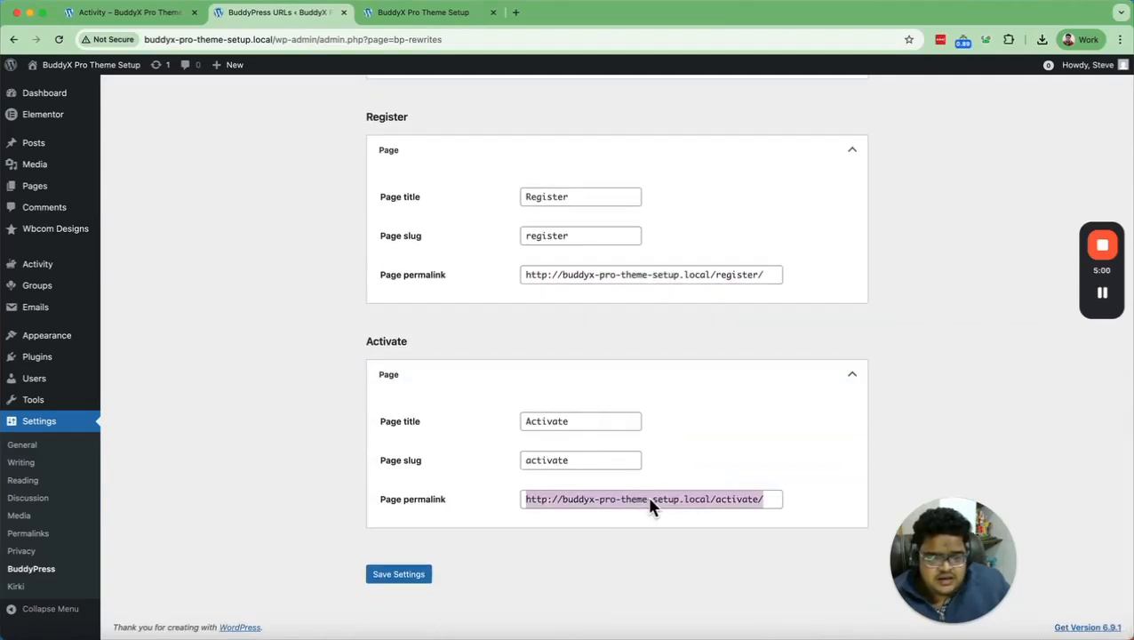
pyautogui.rightClick(647, 499)
pyautogui.click(727, 507)
pyautogui.click(537, 14)
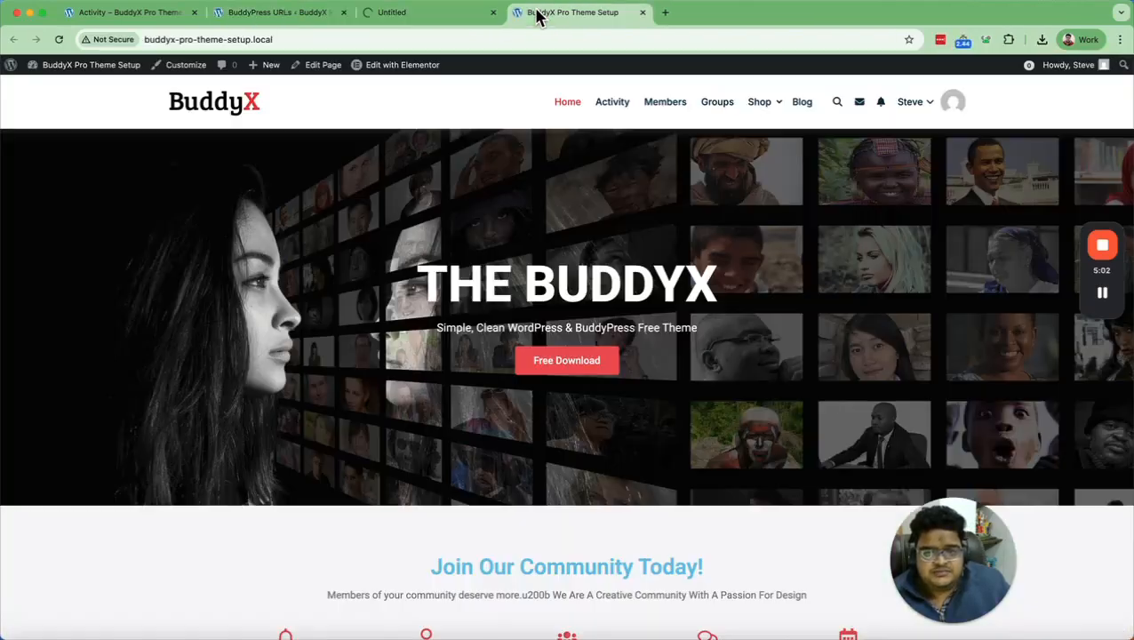
pyautogui.click(278, 13)
pyautogui.click(584, 14)
pyautogui.click(291, 15)
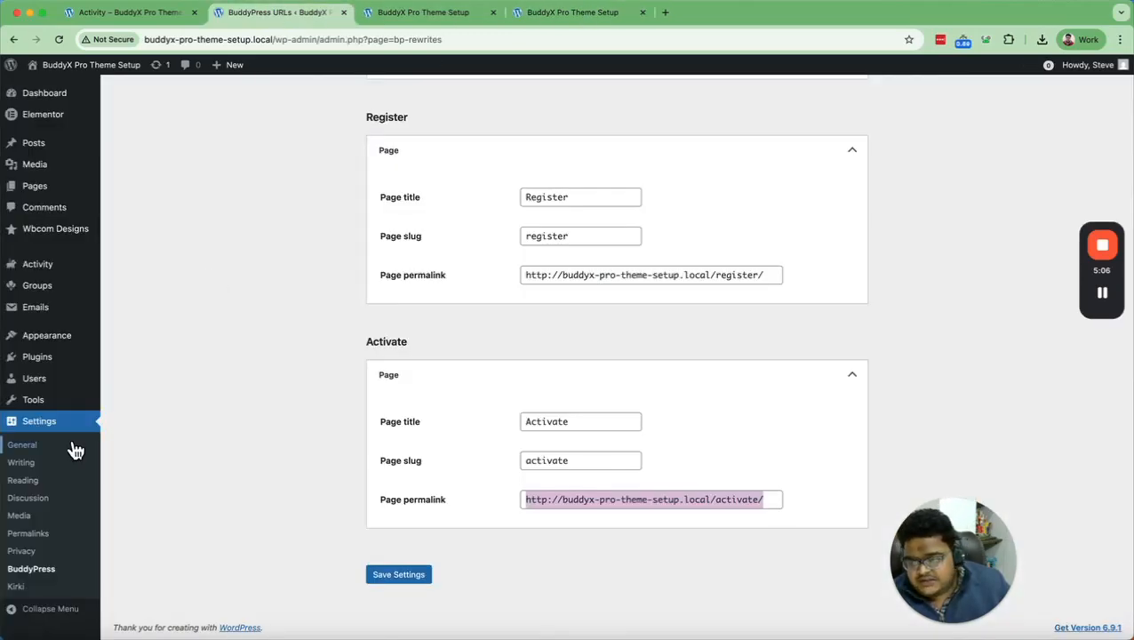
# Review the Signup Fields and Multi Fields groups in the users' Profile Fields settings.
pyautogui.moveTo(41, 382)
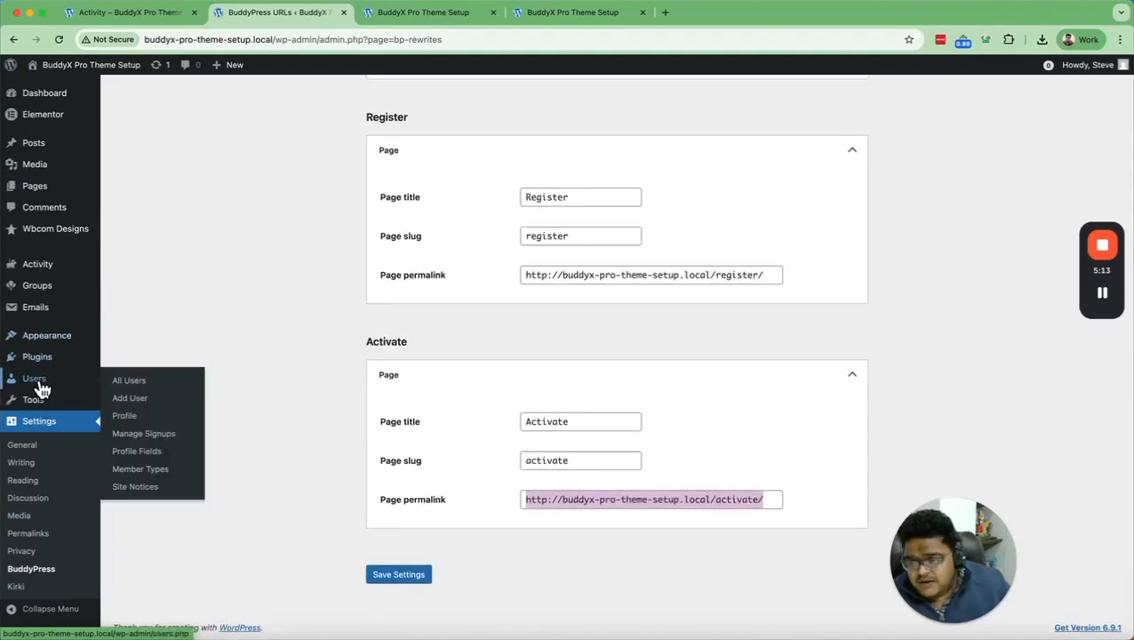
pyautogui.click(138, 453)
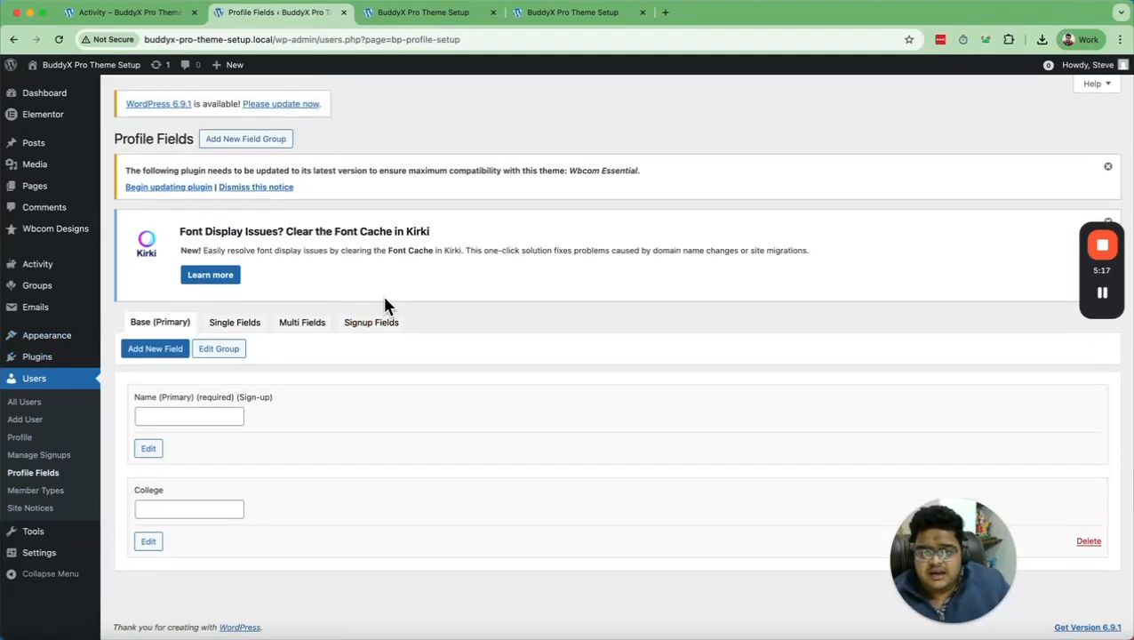
pyautogui.click(370, 322)
pyautogui.scroll(-1, 525, 275)
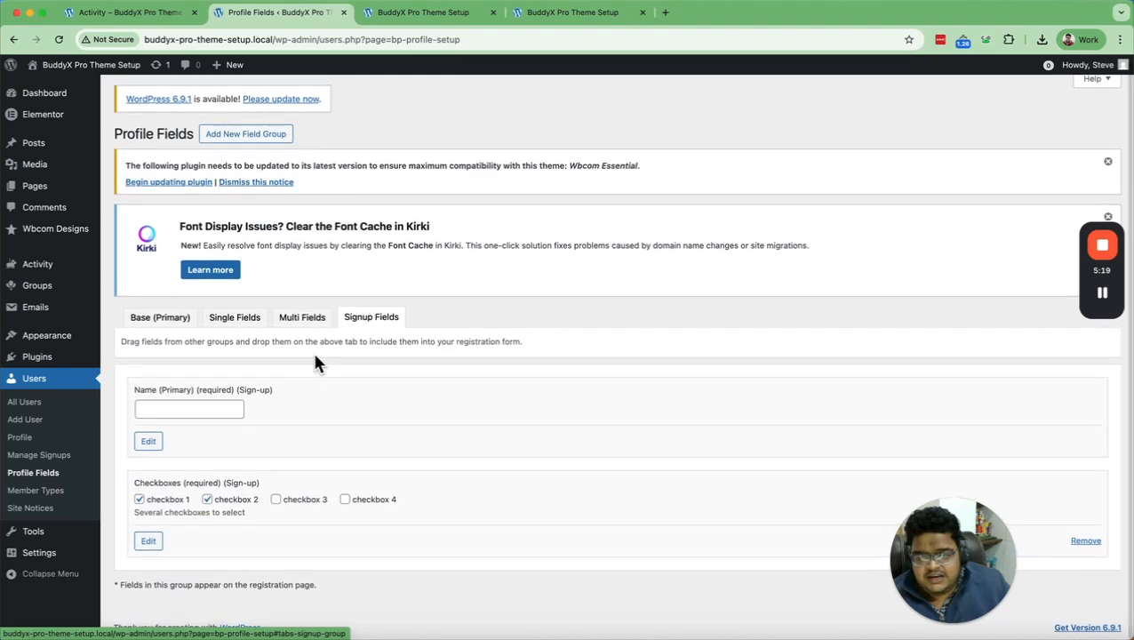
pyautogui.scroll(1, 177, 475)
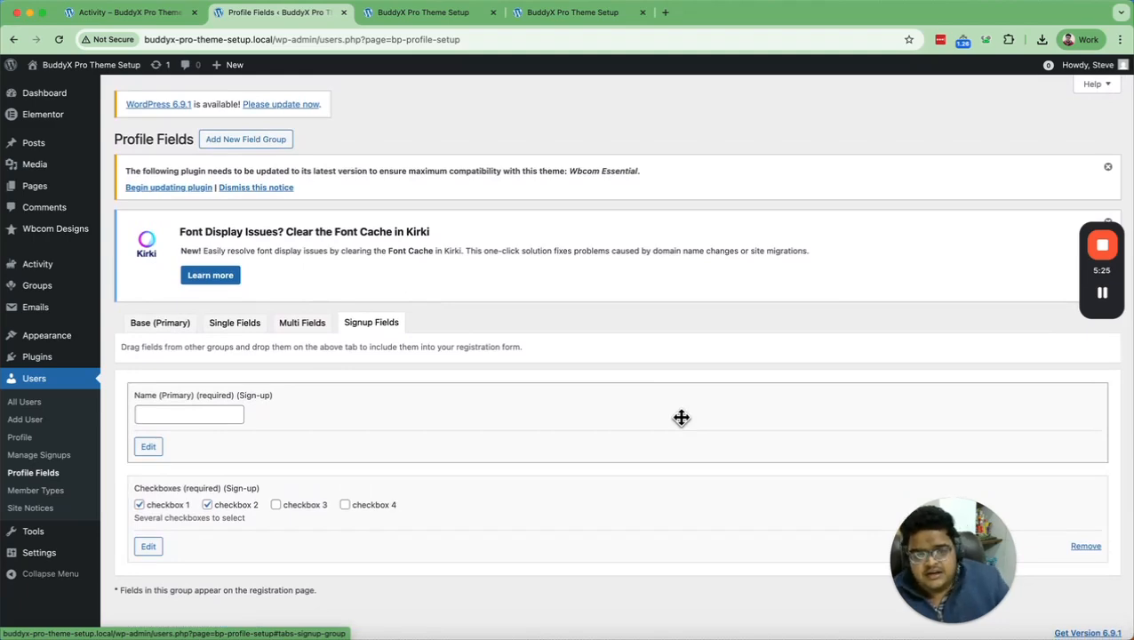
pyautogui.click(307, 327)
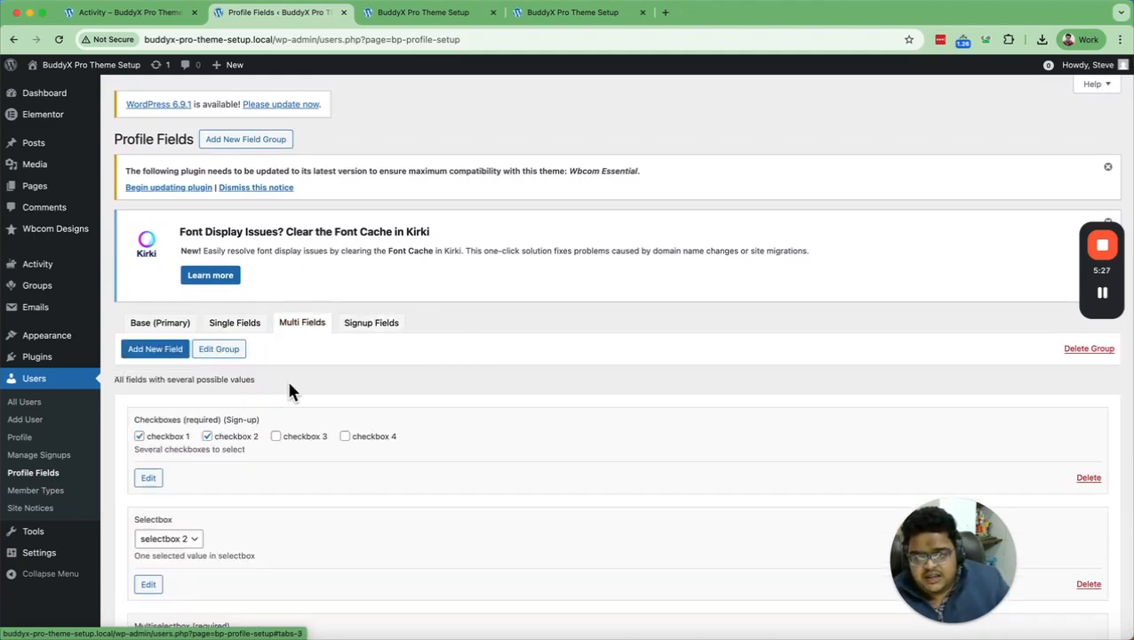
pyautogui.scroll(-5, 271, 448)
pyautogui.scroll(2, 251, 425)
pyautogui.scroll(3, 238, 380)
# Add the DateBox field from the Single Fields group to Signup Fields and check the registration field list.
pyautogui.click(227, 327)
pyautogui.scroll(-2, 298, 397)
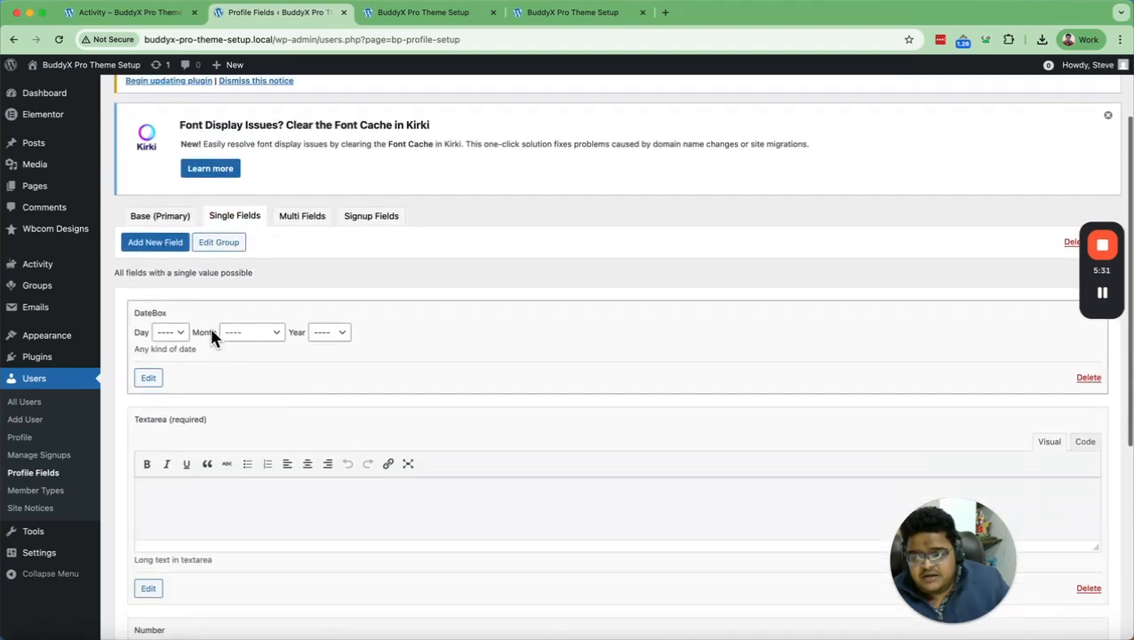
pyautogui.moveTo(257, 308); pyautogui.dragTo(394, 227)
pyautogui.scroll(-2, 327, 348)
pyautogui.scroll(-1, 282, 307)
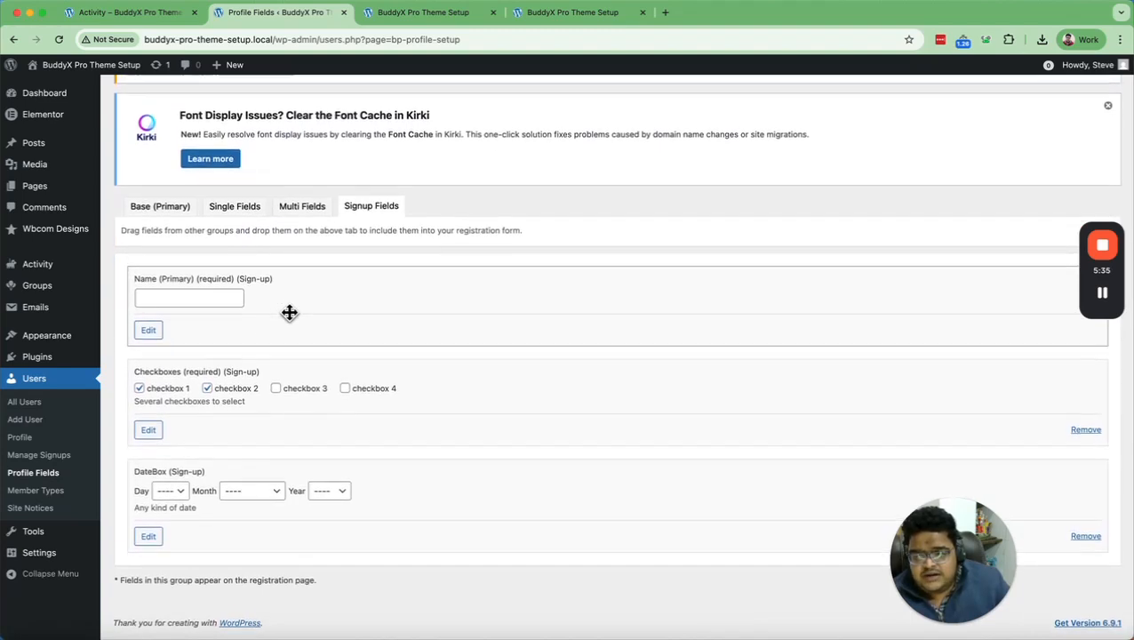
pyautogui.scroll(1, 360, 496)
pyautogui.scroll(1, 360, 496)
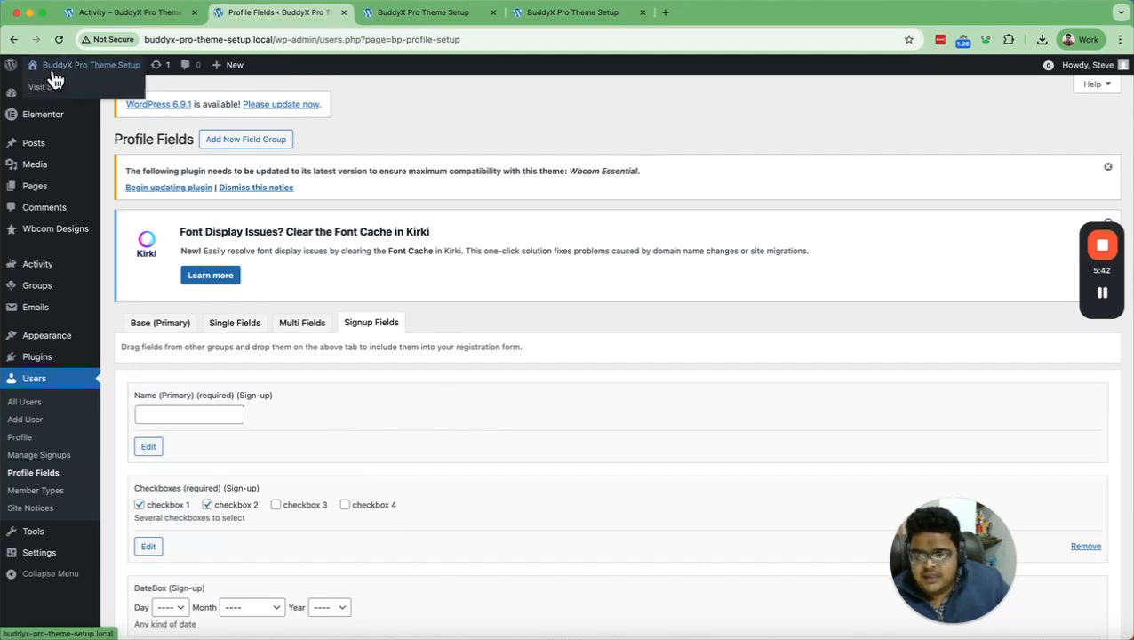
# Visit the site's homepage, start customizing it, and check the Enable Custom Login option in the WP Login settings.
pyautogui.click(48, 92)
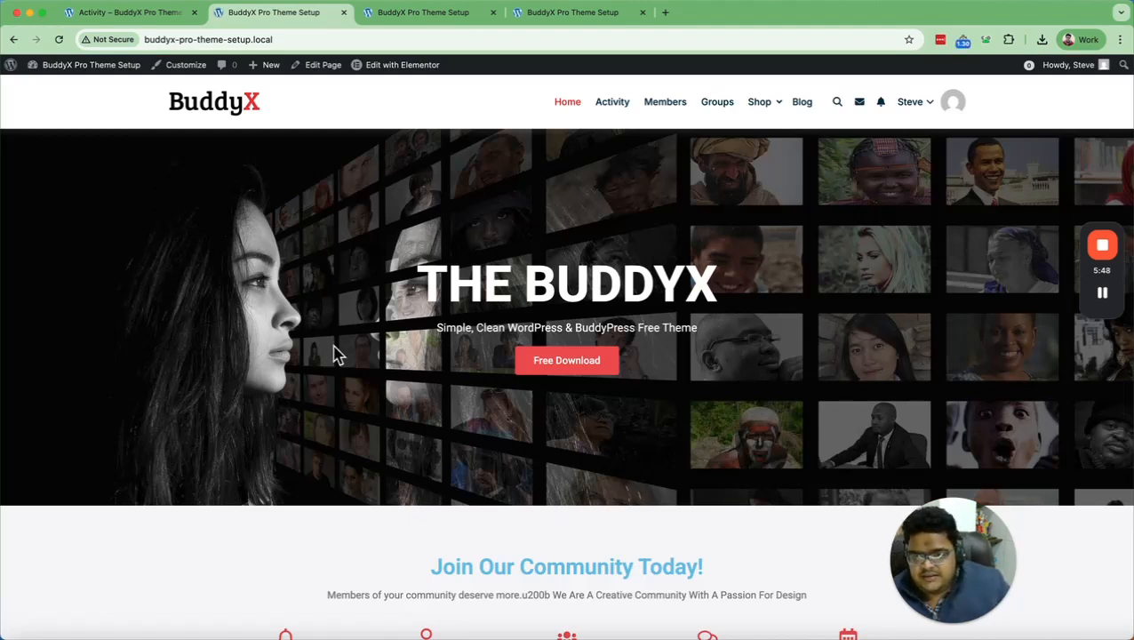
pyautogui.click(184, 68)
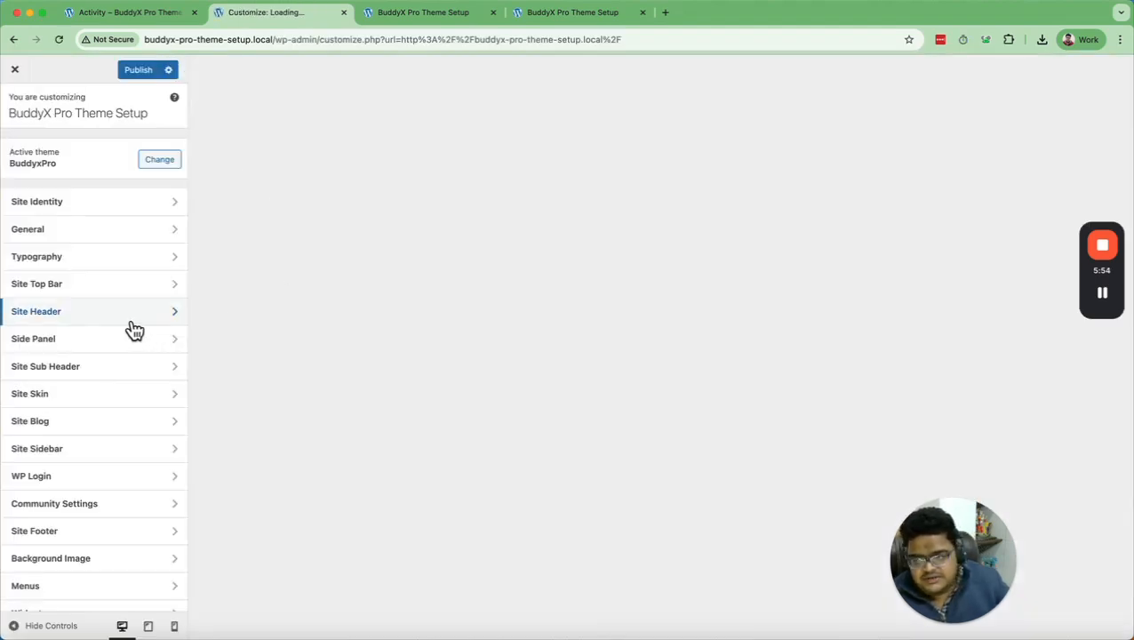
pyautogui.scroll(-2, 132, 329)
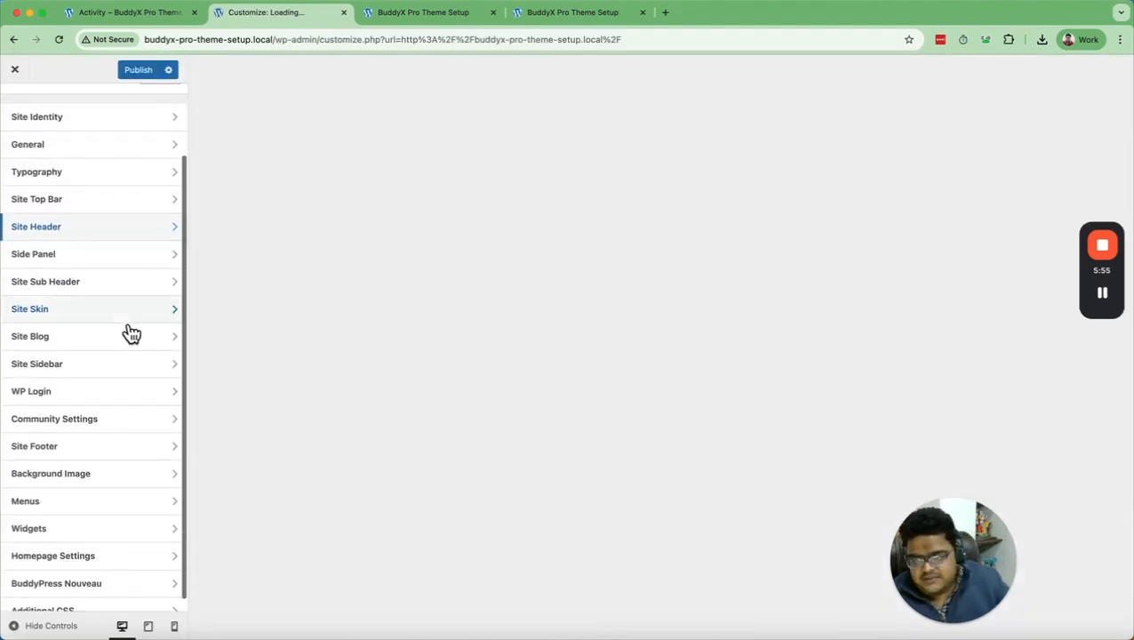
pyautogui.click(86, 390)
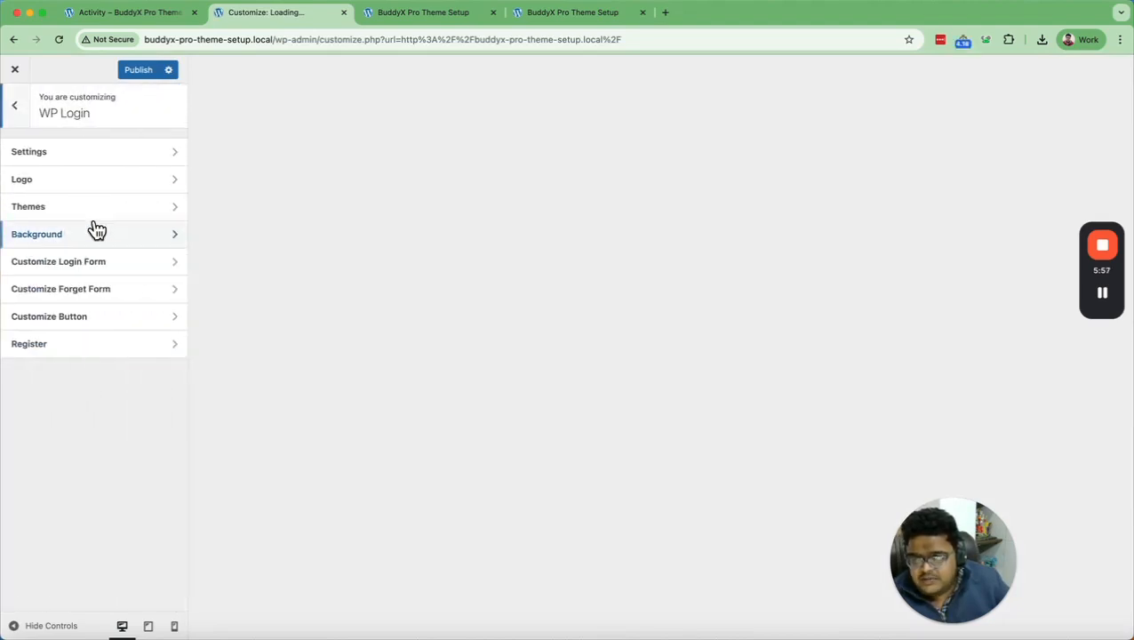
pyautogui.click(89, 158)
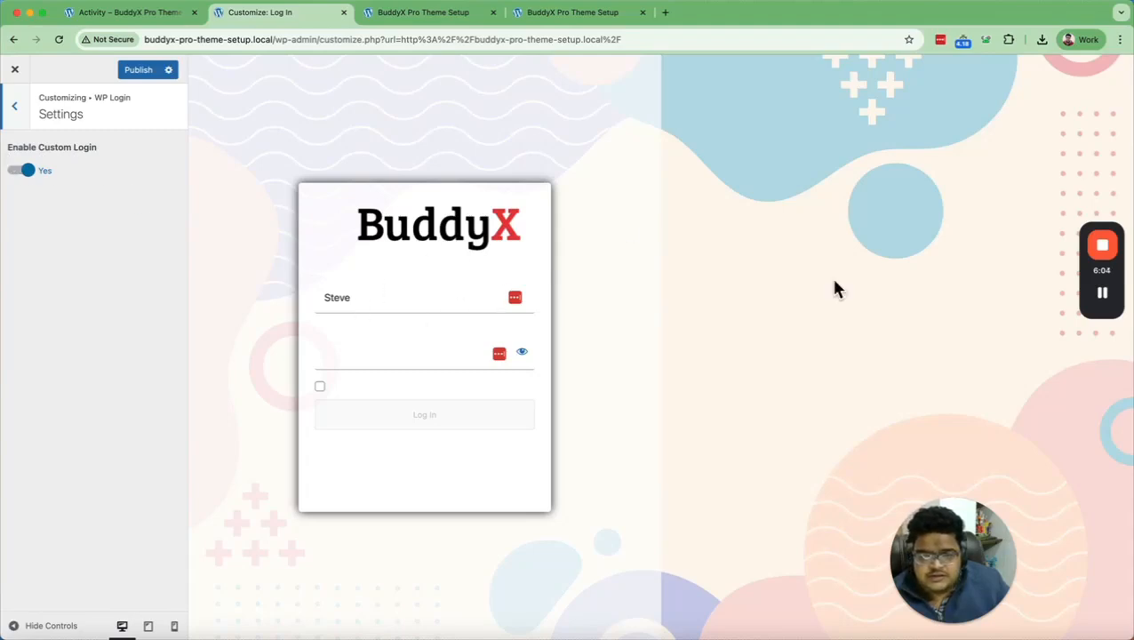
pyautogui.click(14, 107)
# Review the WP Login Logo options, including the custom logo image, width, height, bottom spacing, URL and titles.
pyautogui.click(96, 187)
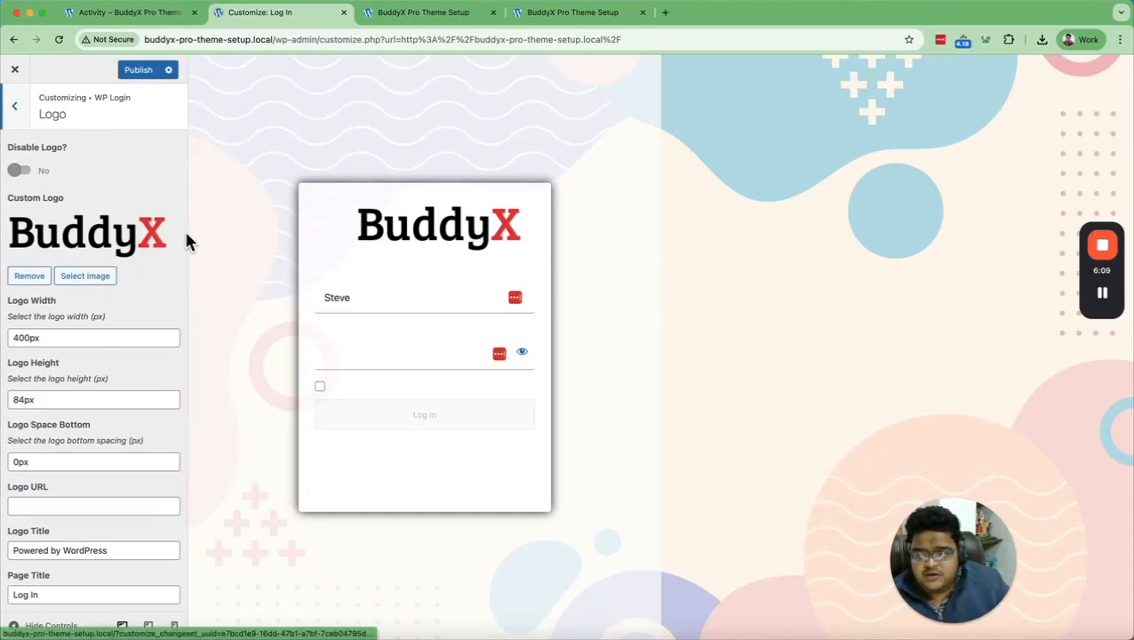
pyautogui.scroll(-1, 126, 263)
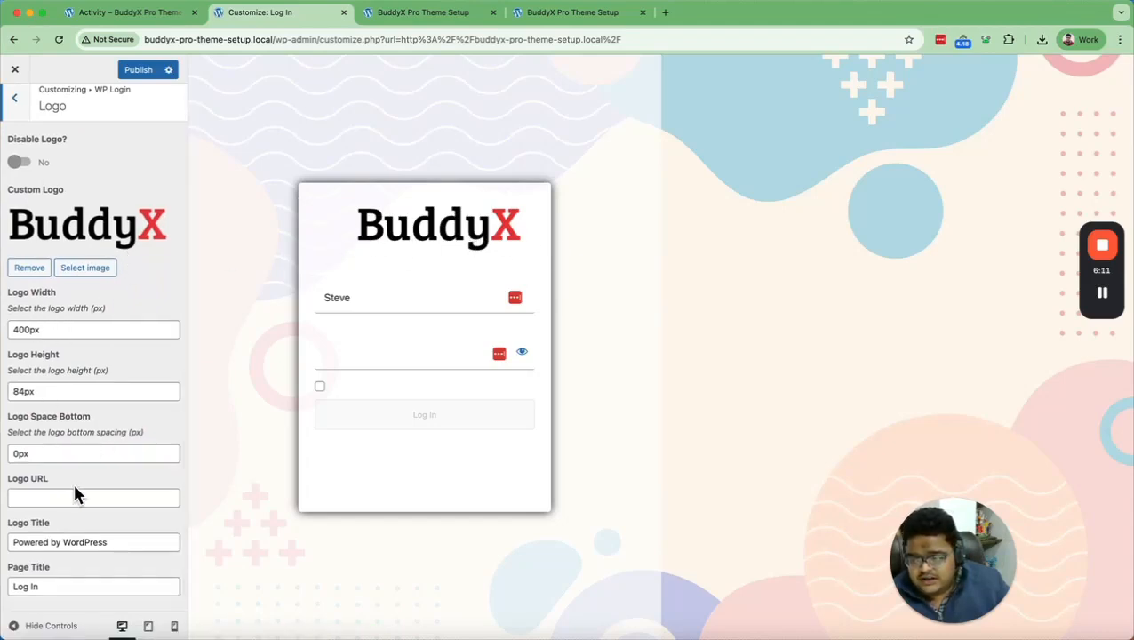
pyautogui.scroll(1, 117, 322)
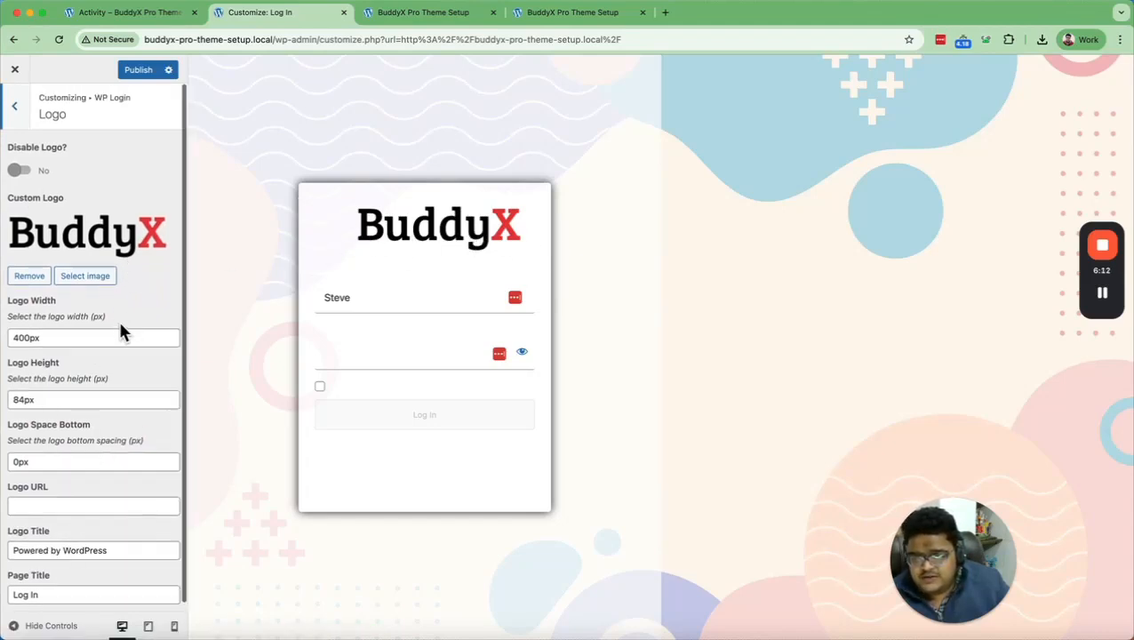
pyautogui.click(16, 109)
# Choose the first WP Login theme, with the white login form centred on the page, and publish the change.
pyautogui.click(102, 220)
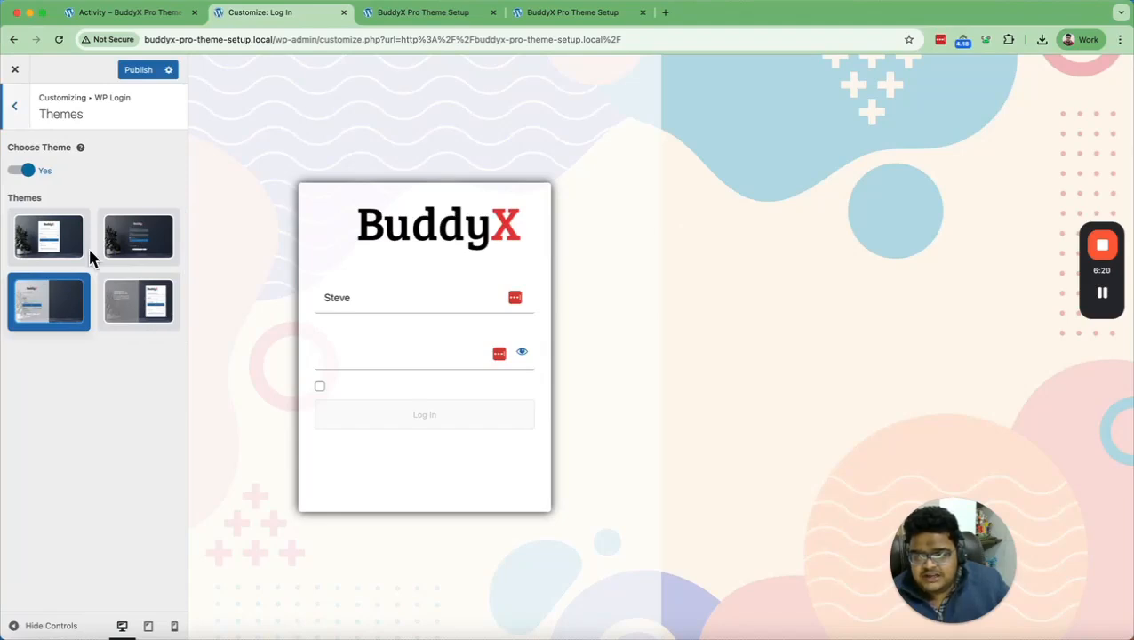
pyautogui.click(40, 253)
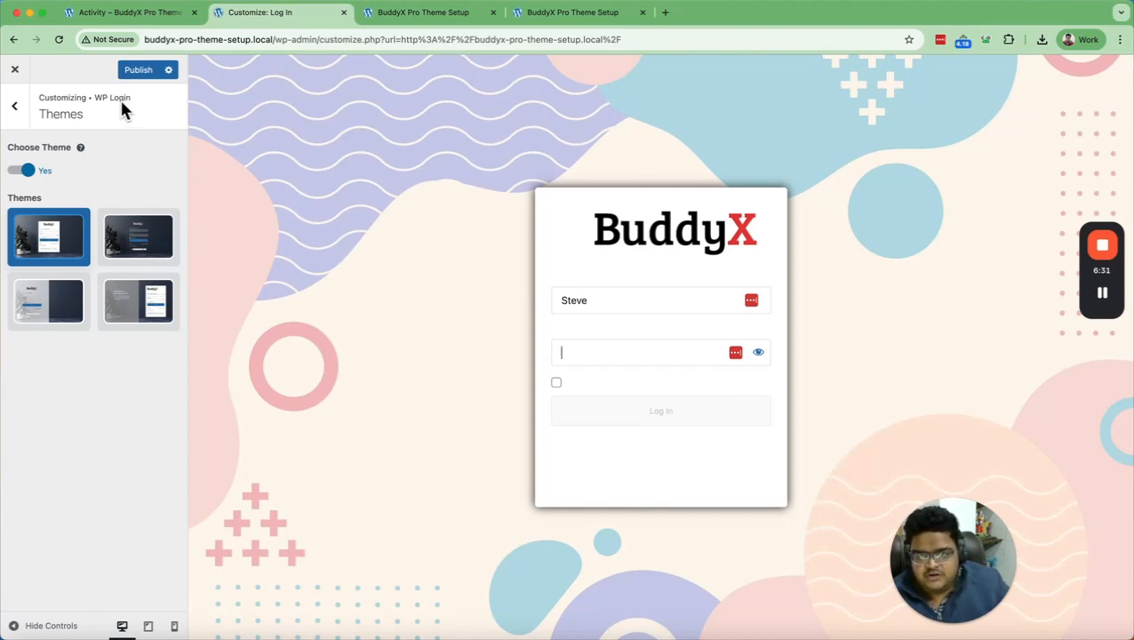
pyautogui.click(137, 71)
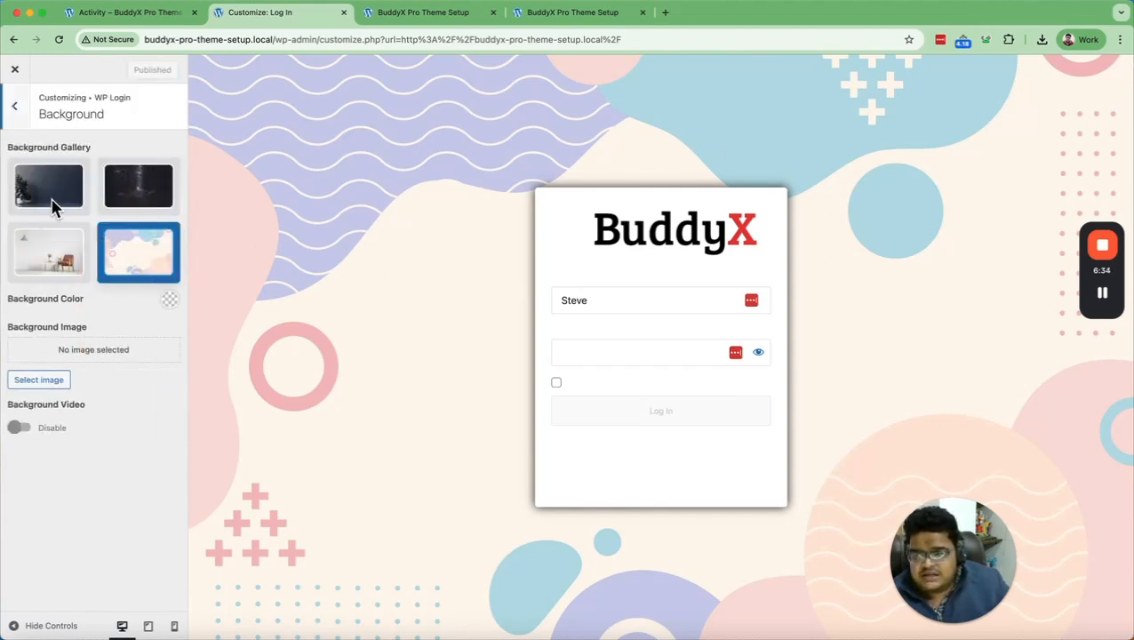
# Set the login page background to the dark wall image with potted plants from the Background Gallery.
pyautogui.click(67, 200)
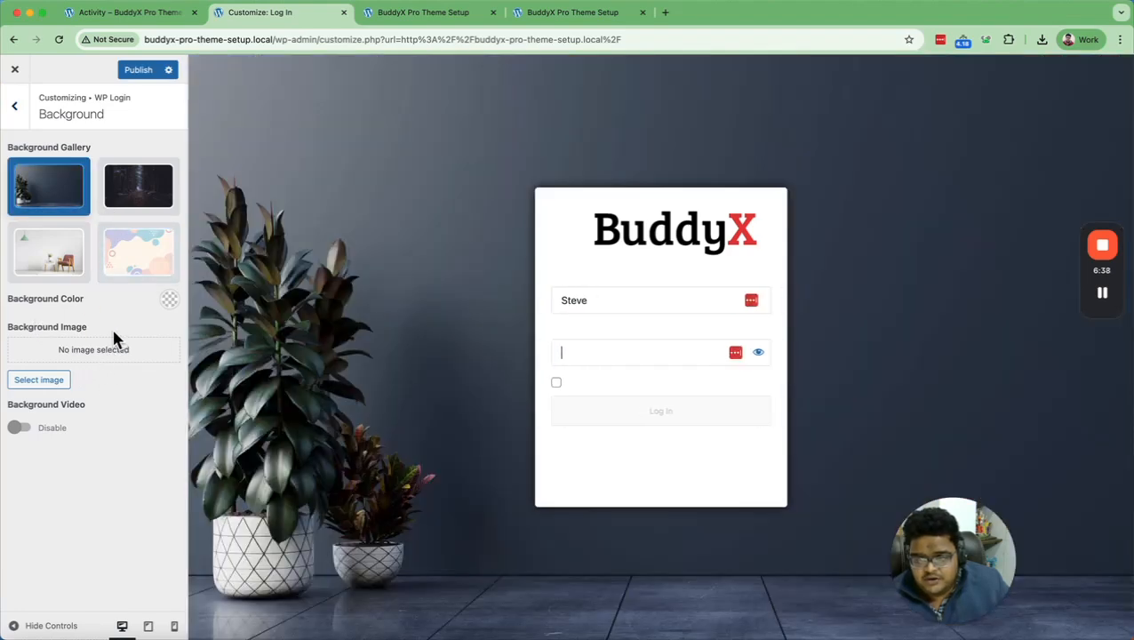
pyautogui.click(14, 106)
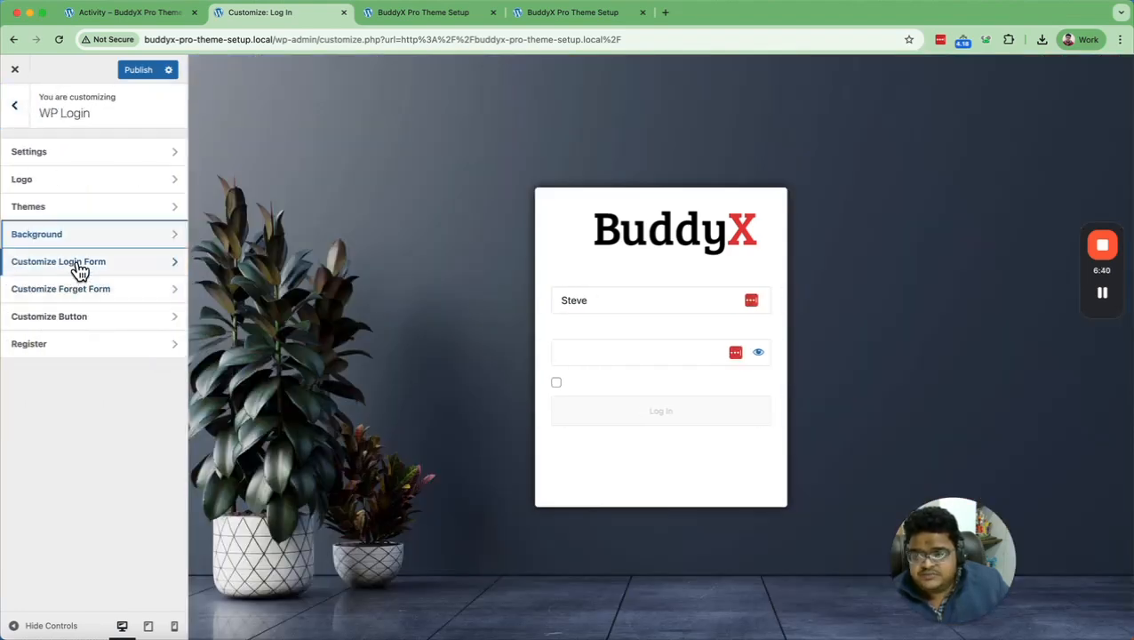
# Review the Customize Login Form options, trying Enable Form Transparency and switching it back off.
pyautogui.click(64, 264)
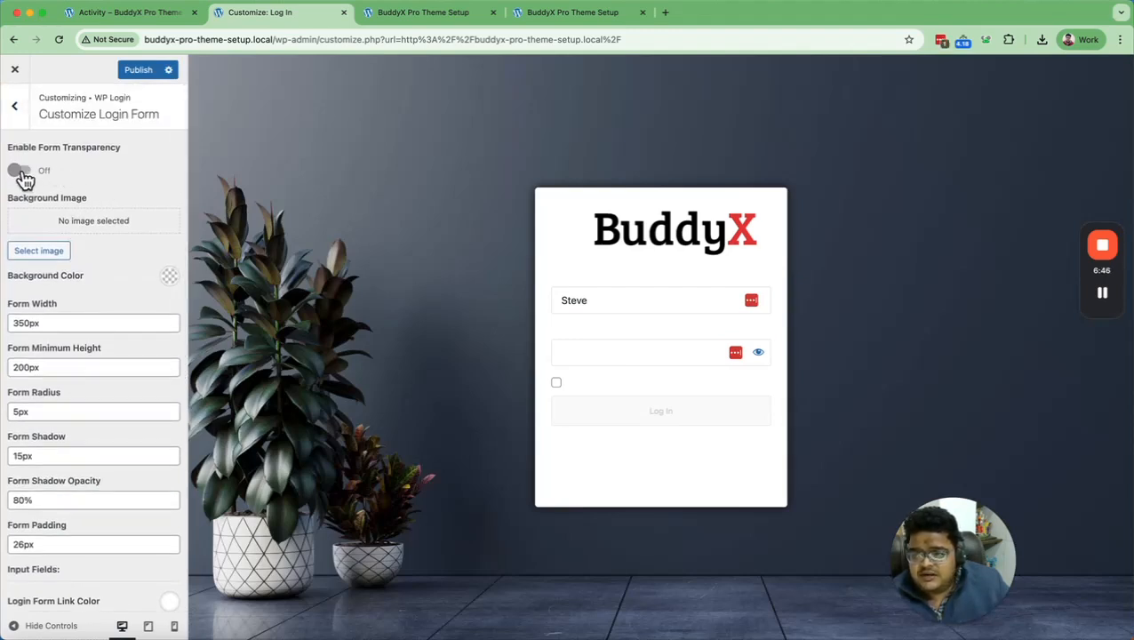
pyautogui.click(23, 174)
pyautogui.click(26, 173)
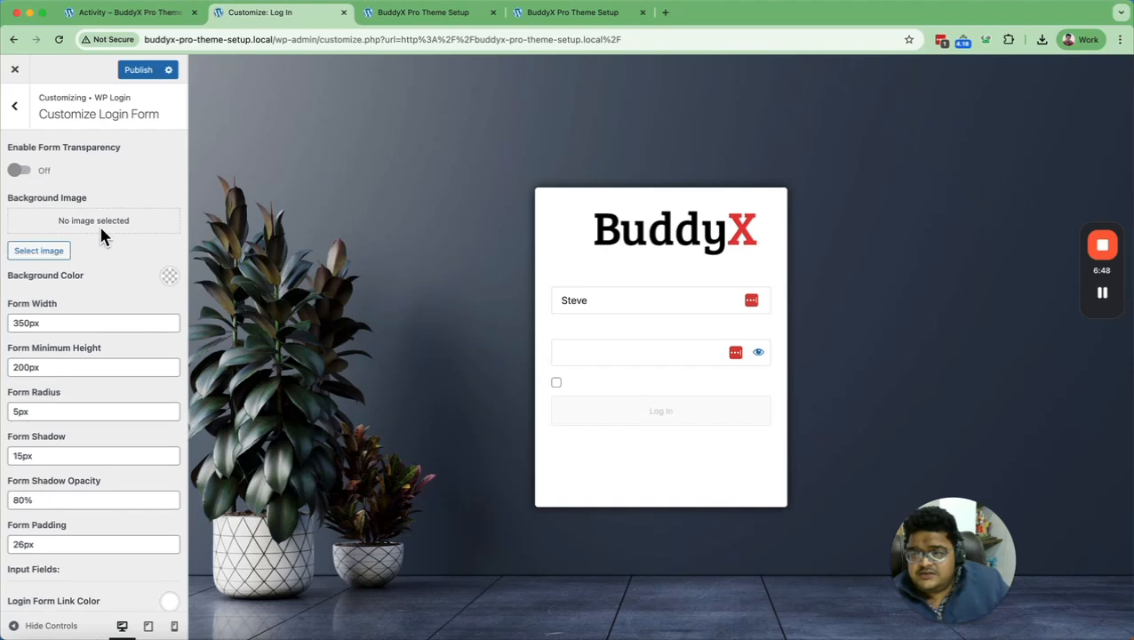
pyautogui.scroll(-5, 99, 222)
pyautogui.scroll(-5, 101, 229)
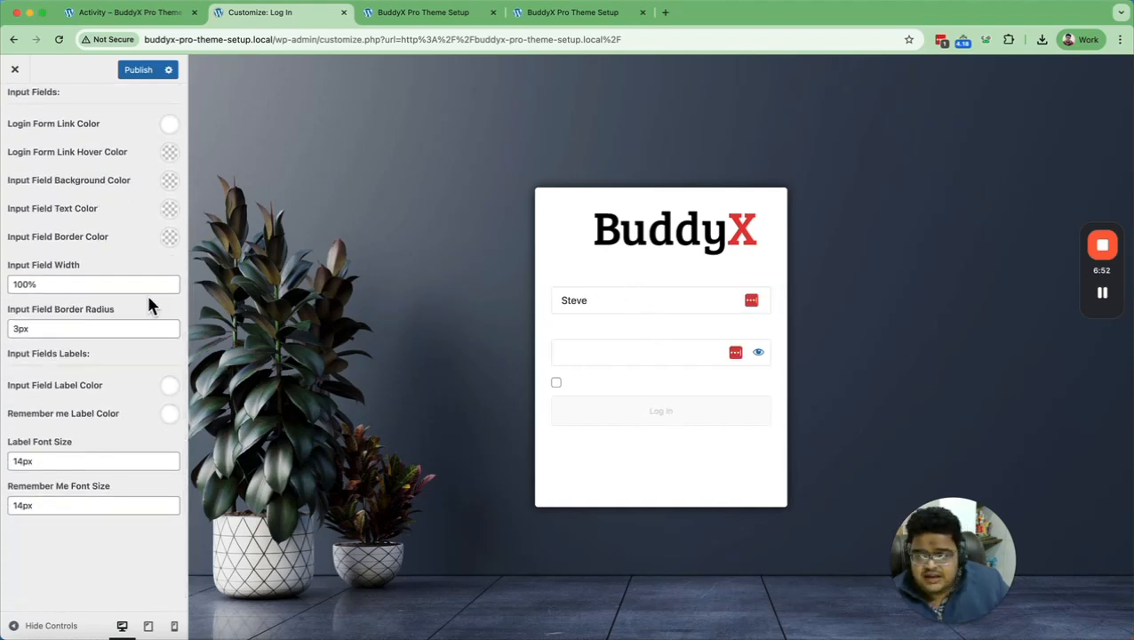
pyautogui.scroll(5, 103, 299)
pyautogui.scroll(3, 101, 300)
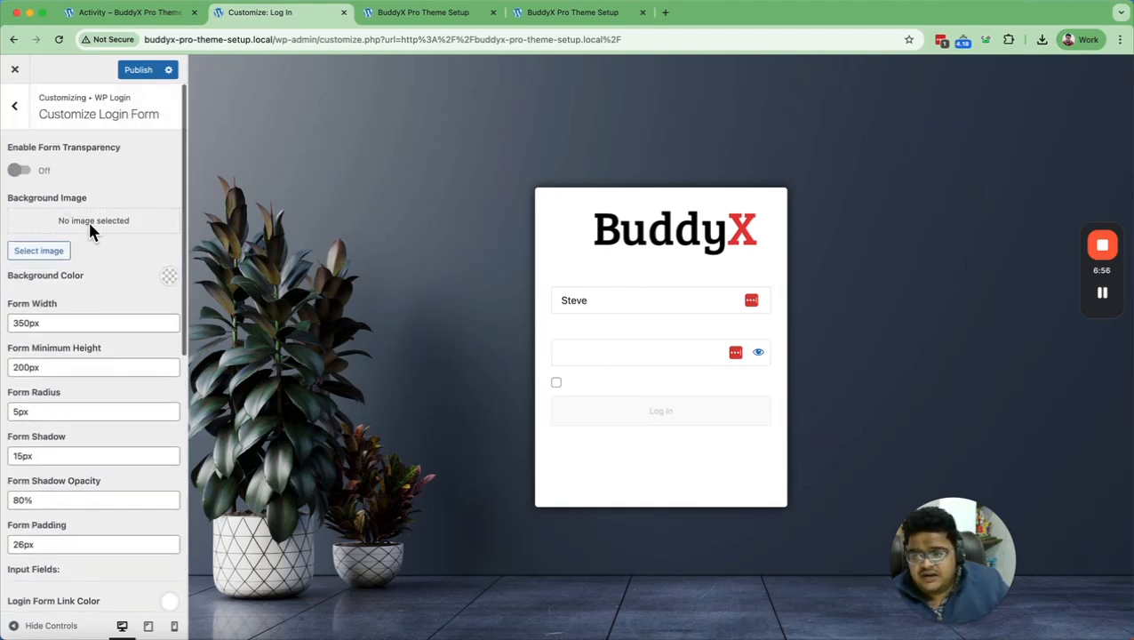
pyautogui.click(14, 107)
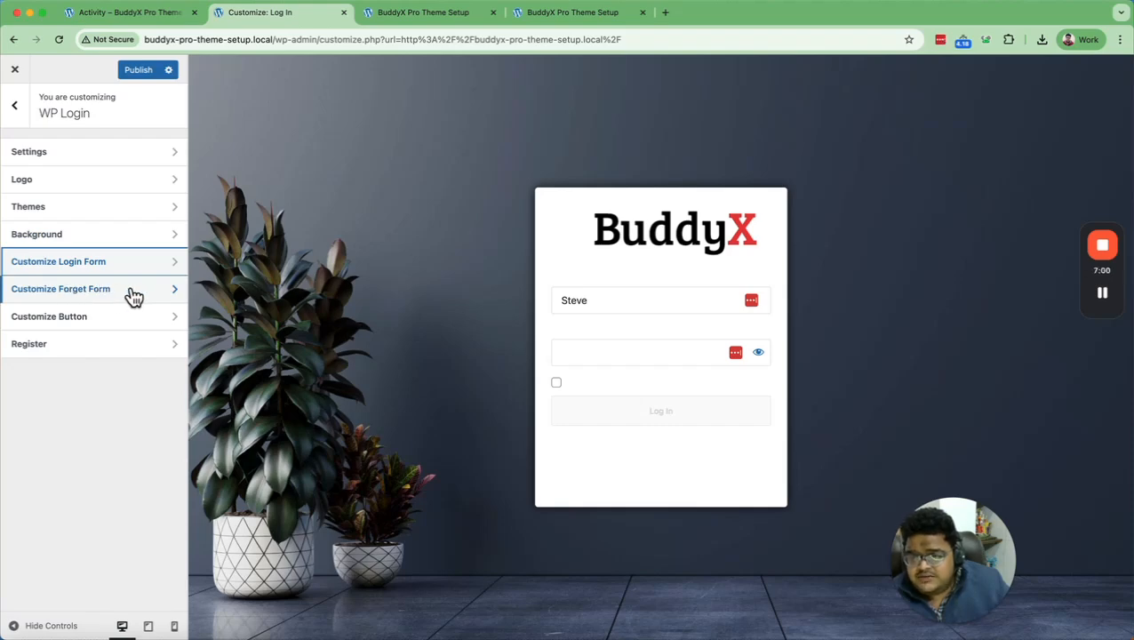
# Set the background color in Customize Forget Form to black, #000000, and return to the WP Login sections.
pyautogui.click(134, 293)
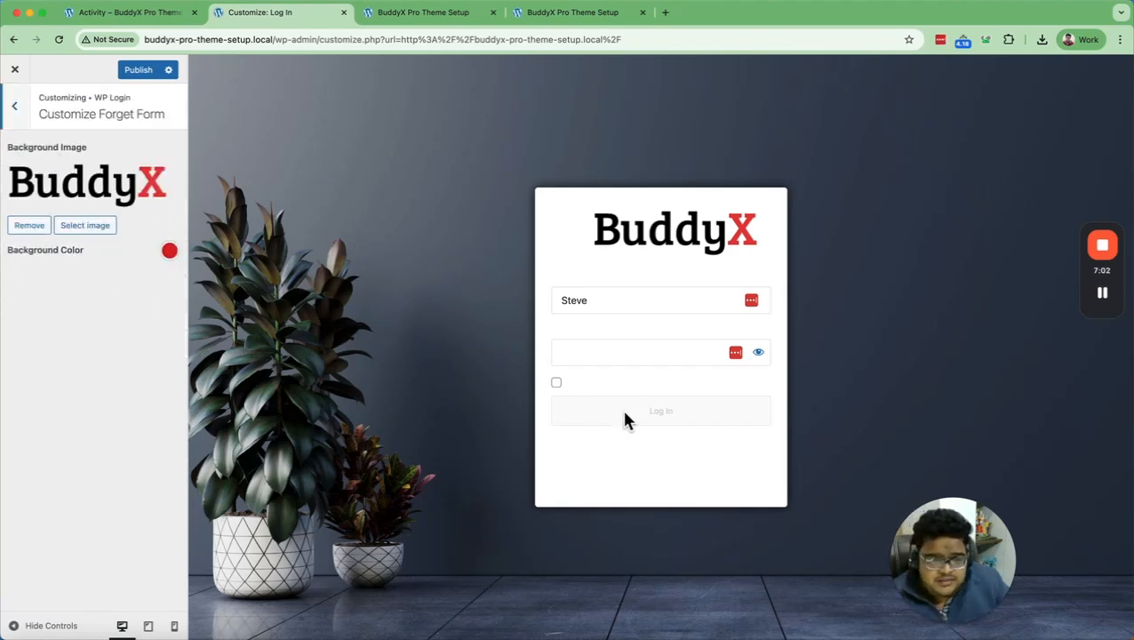
pyautogui.click(22, 122)
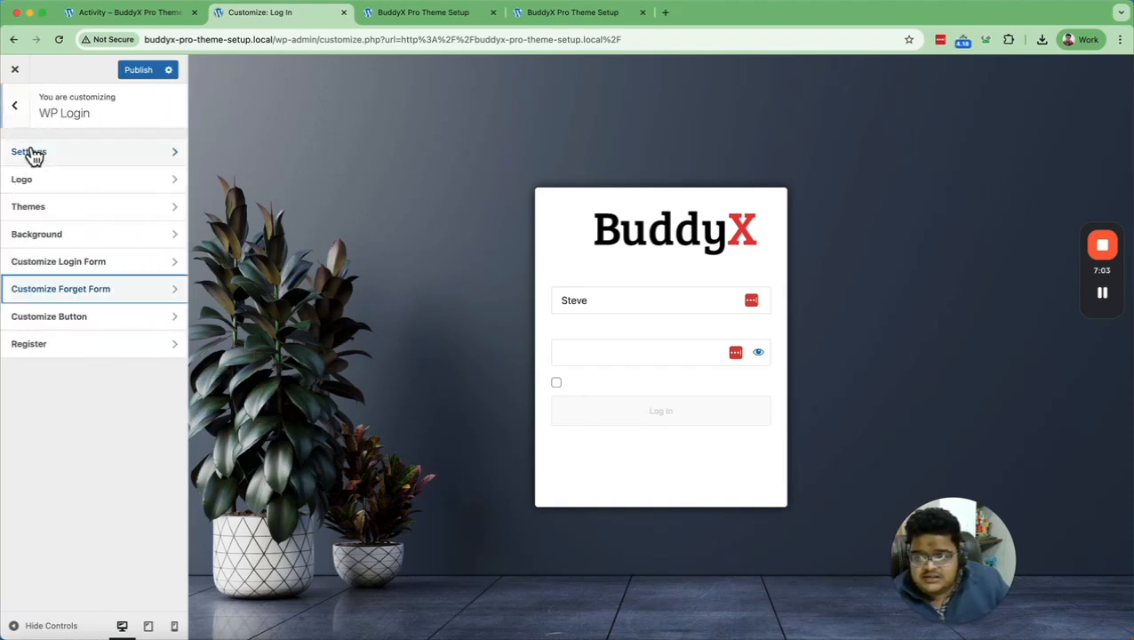
pyautogui.click(104, 298)
pyautogui.click(168, 250)
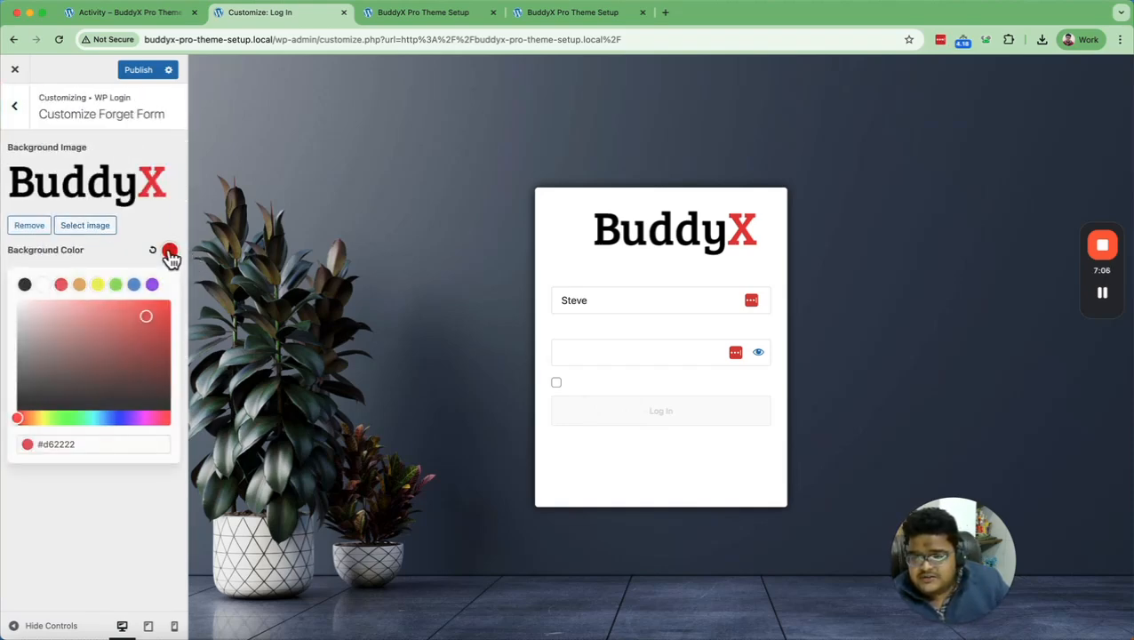
pyautogui.click(24, 285)
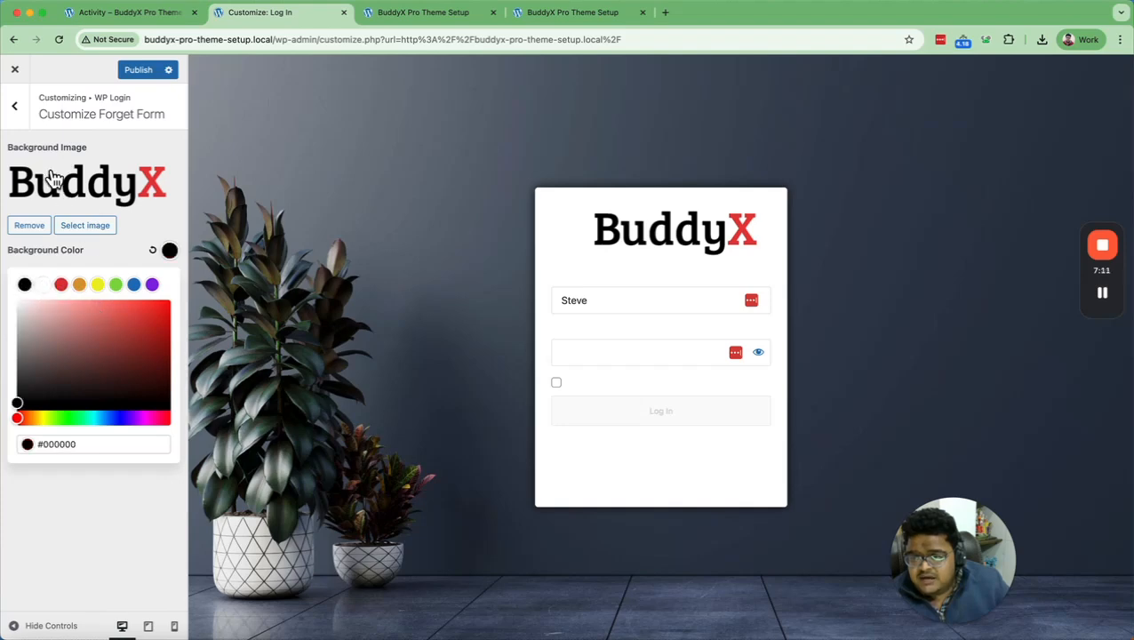
pyautogui.click(26, 117)
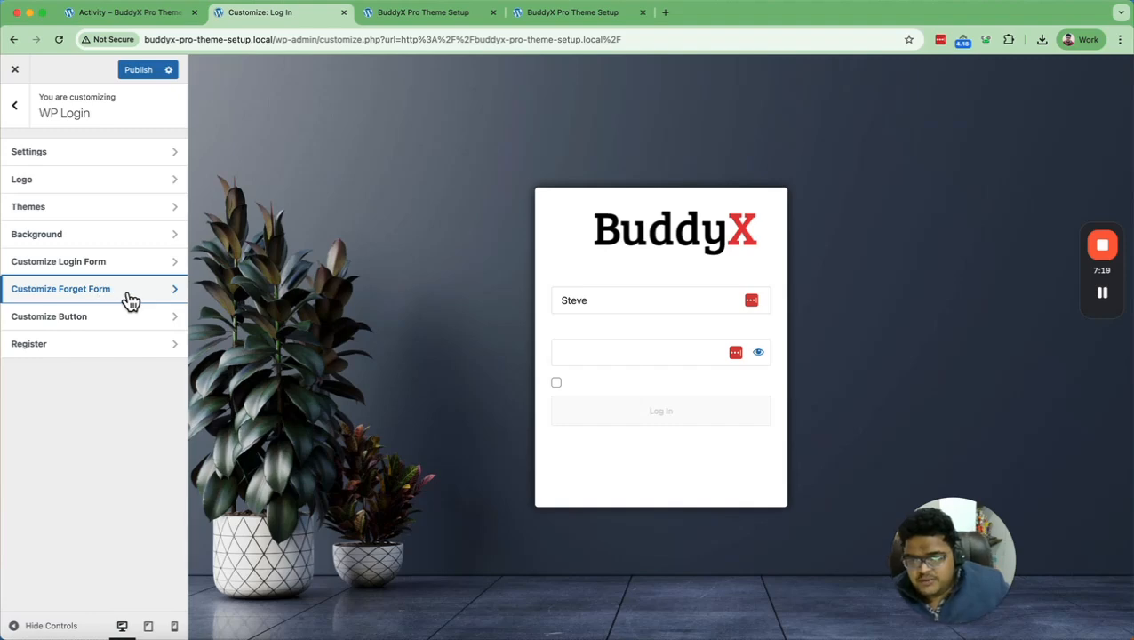
# Review the Customize Forget Form and Customize Button options, including the button background and hover background color choices.
pyautogui.click(120, 297)
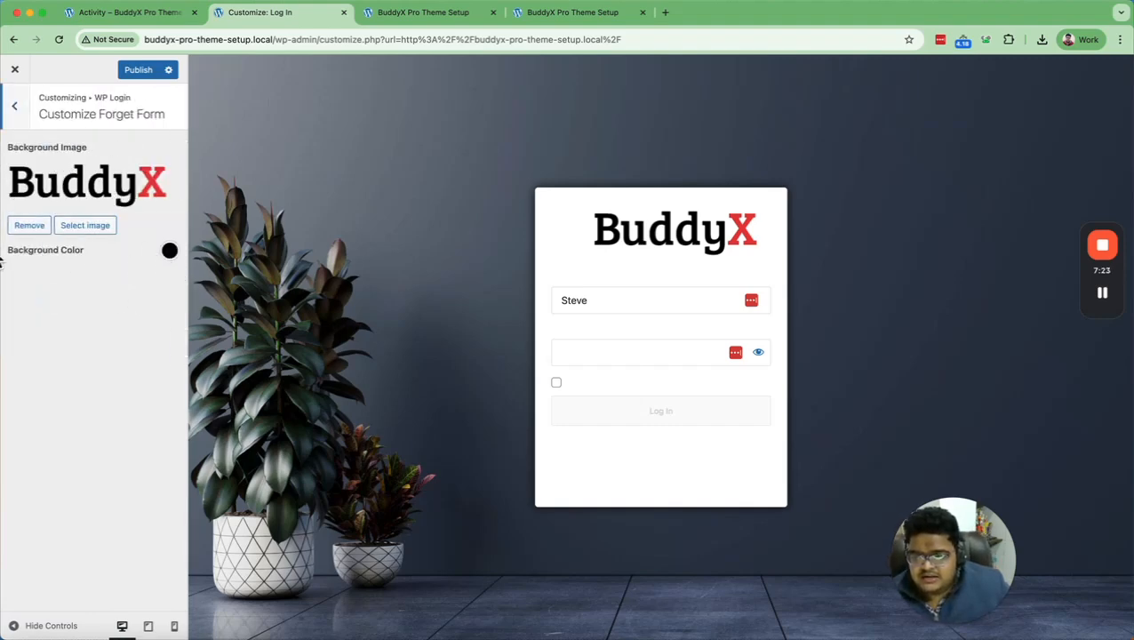
pyautogui.click(14, 110)
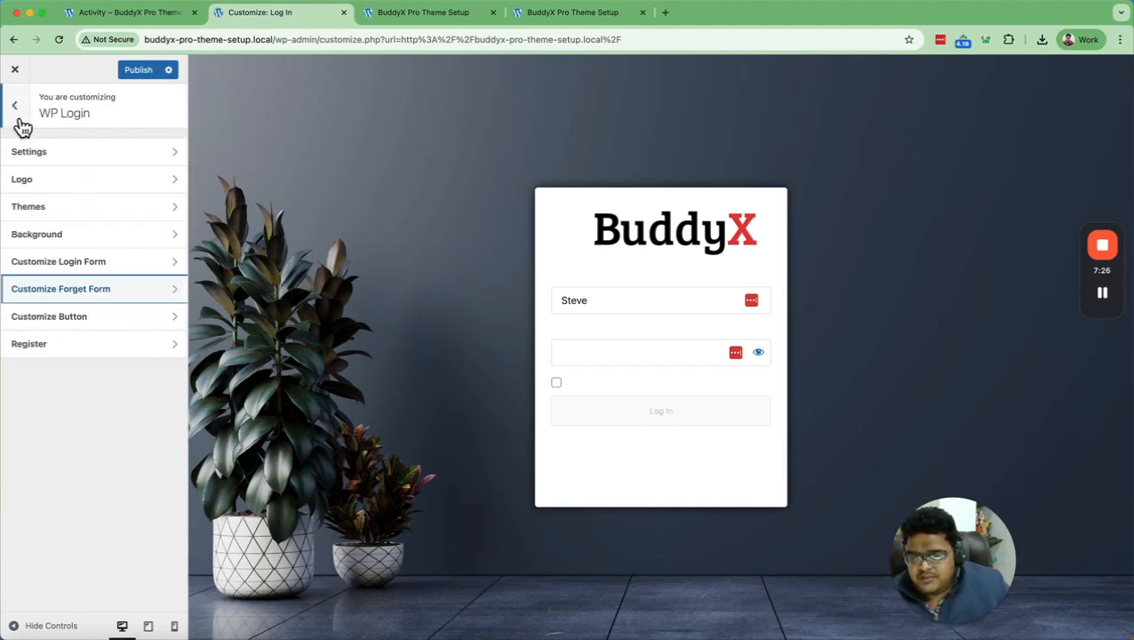
pyautogui.click(129, 315)
pyautogui.scroll(-2, 121, 297)
pyautogui.scroll(2, 121, 297)
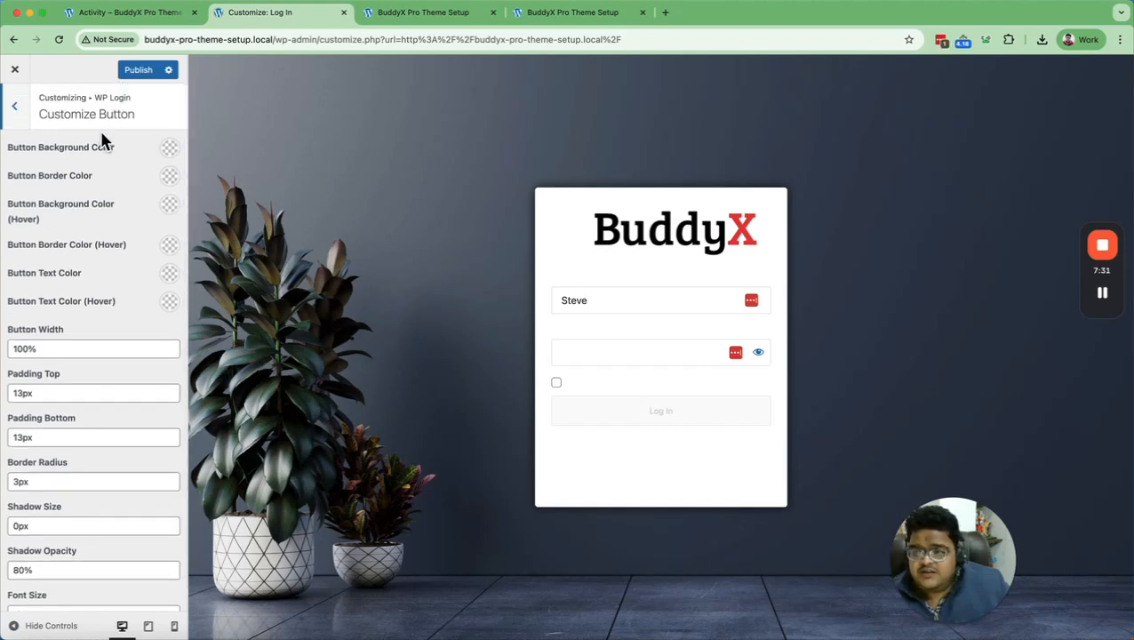
pyautogui.click(168, 147)
pyautogui.moveTo(49, 301)
pyautogui.mouseDown()
pyautogui.moveTo(86, 302)
pyautogui.moveTo(67, 301)
pyautogui.mouseUp()
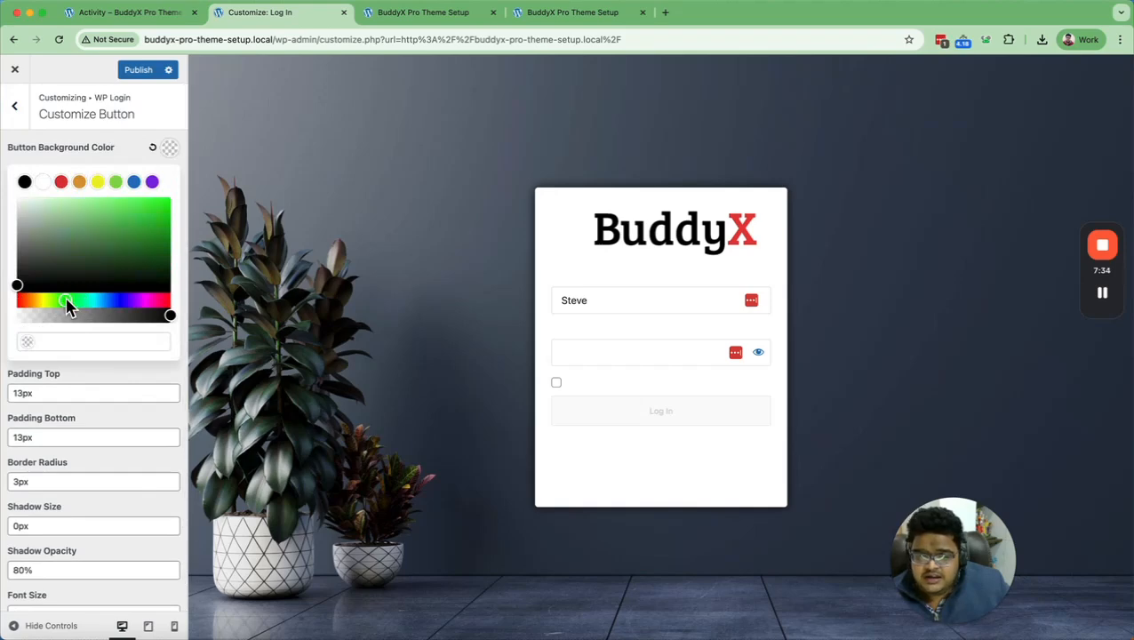
pyautogui.click(102, 391)
pyautogui.click(168, 204)
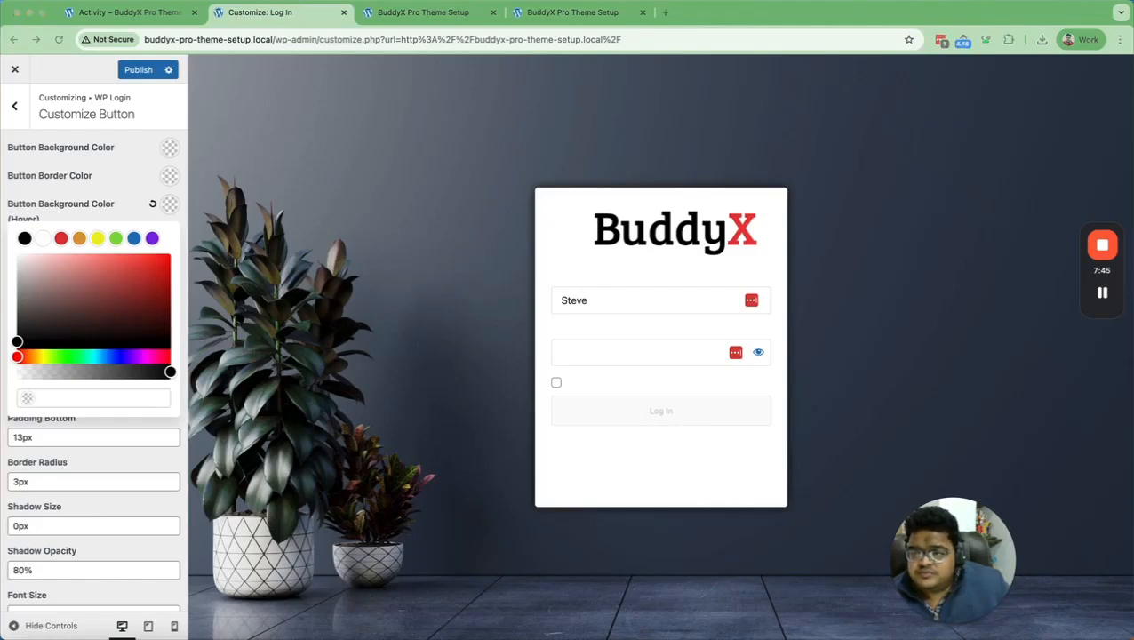
# In the WP Login Register section, try turning Toggle Split View off and switch it back on.
pyautogui.click(14, 105)
pyautogui.click(94, 349)
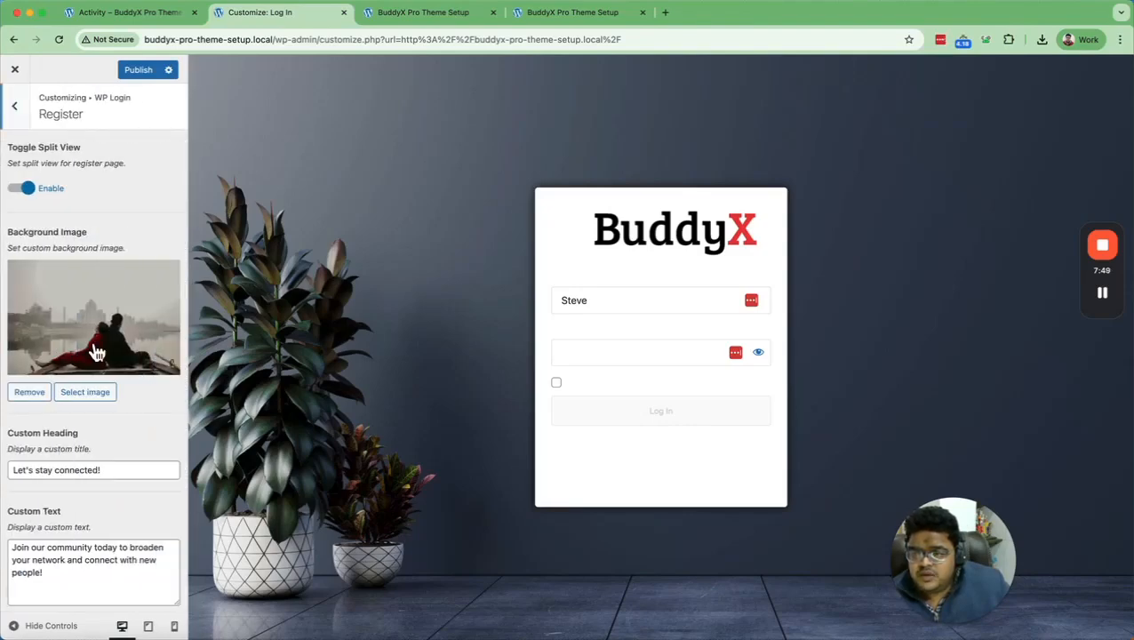
pyautogui.scroll(-3, 146, 247)
pyautogui.scroll(3, 147, 247)
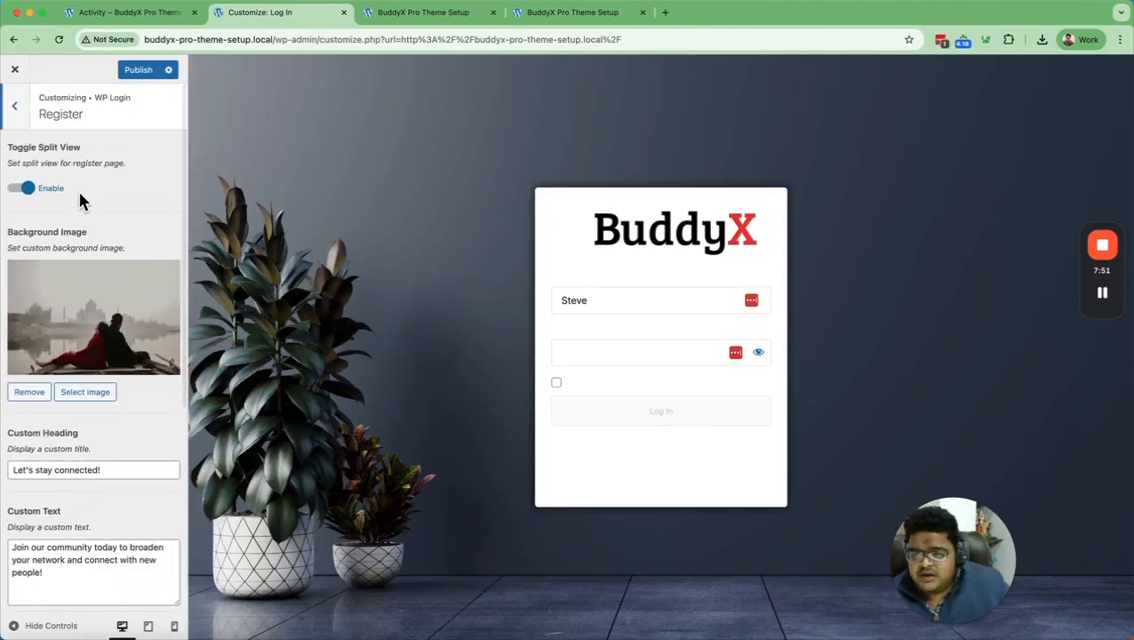
pyautogui.click(22, 191)
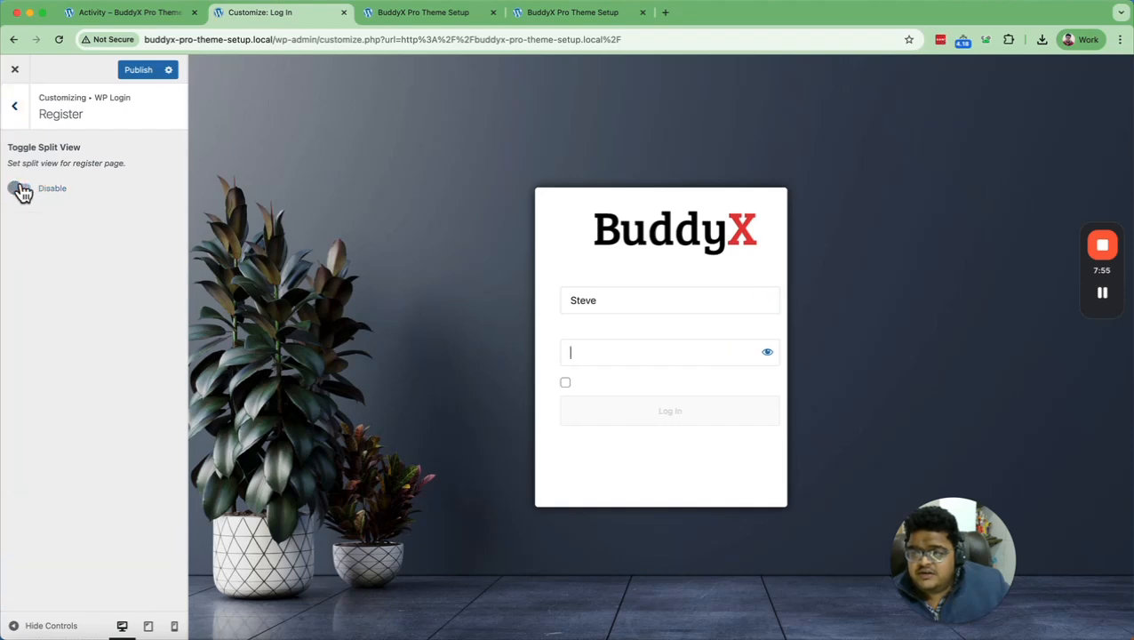
pyautogui.click(21, 189)
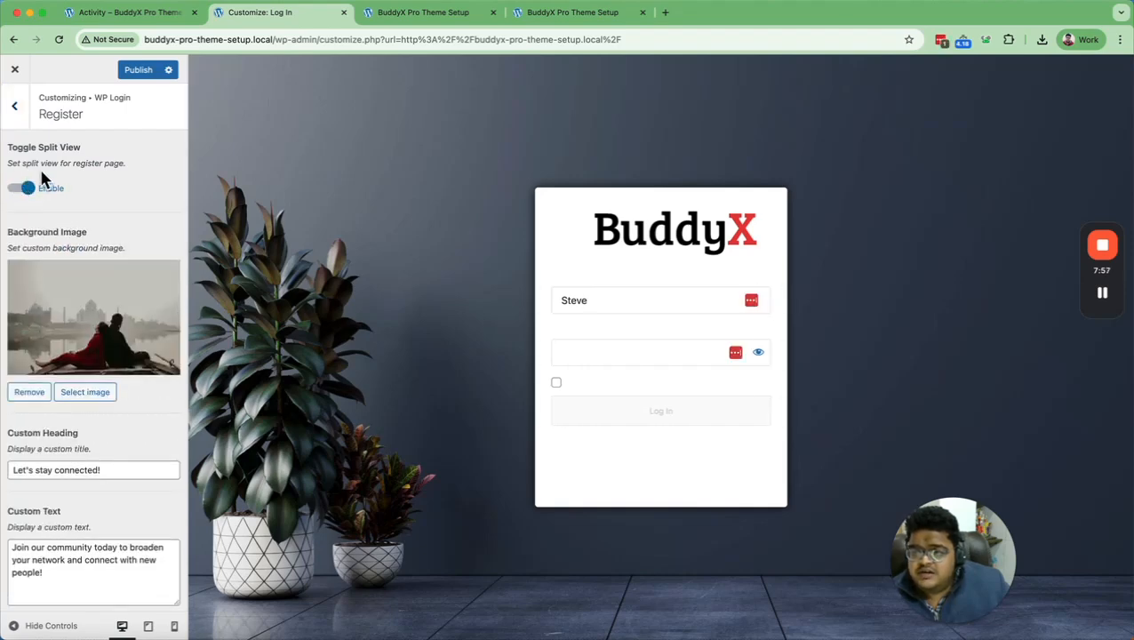
# Examine the Register section's background image, custom heading, custom text and overlay opacity settings, and leave the Customizer.
pyautogui.scroll(-2, 134, 249)
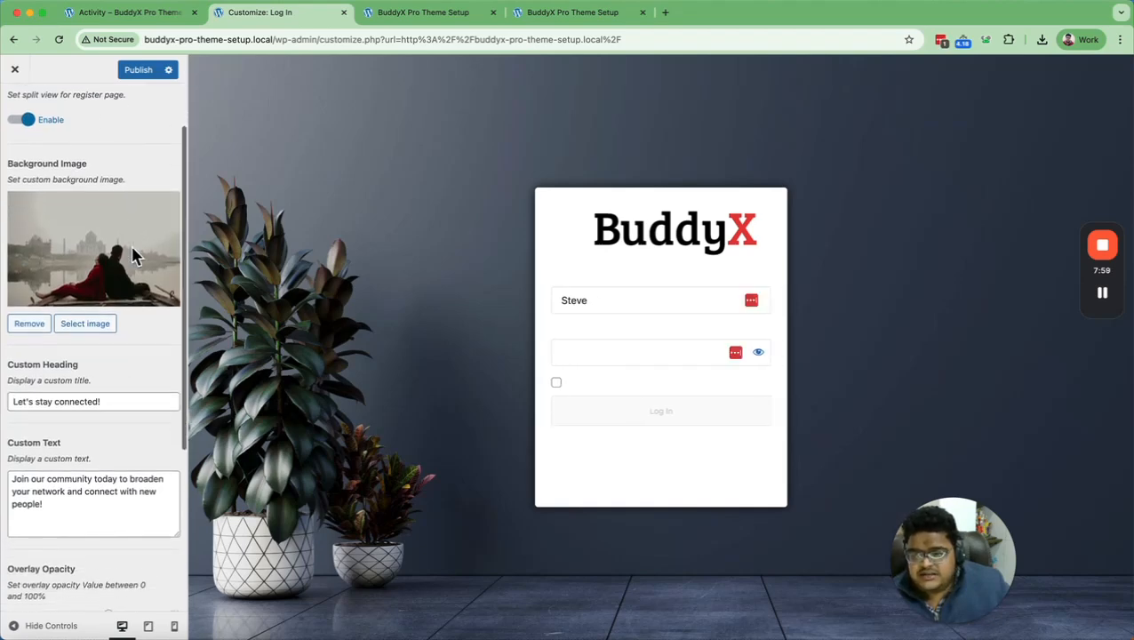
pyautogui.scroll(3, 56, 210)
pyautogui.scroll(-2, 96, 273)
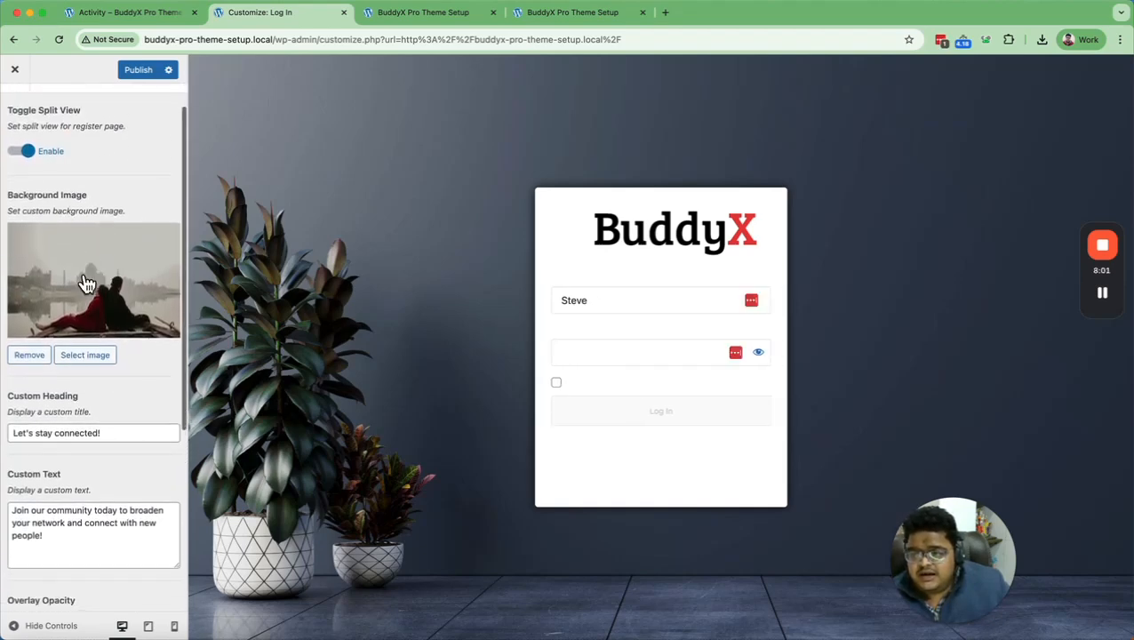
pyautogui.scroll(-1, 19, 267)
pyautogui.scroll(-3, 53, 285)
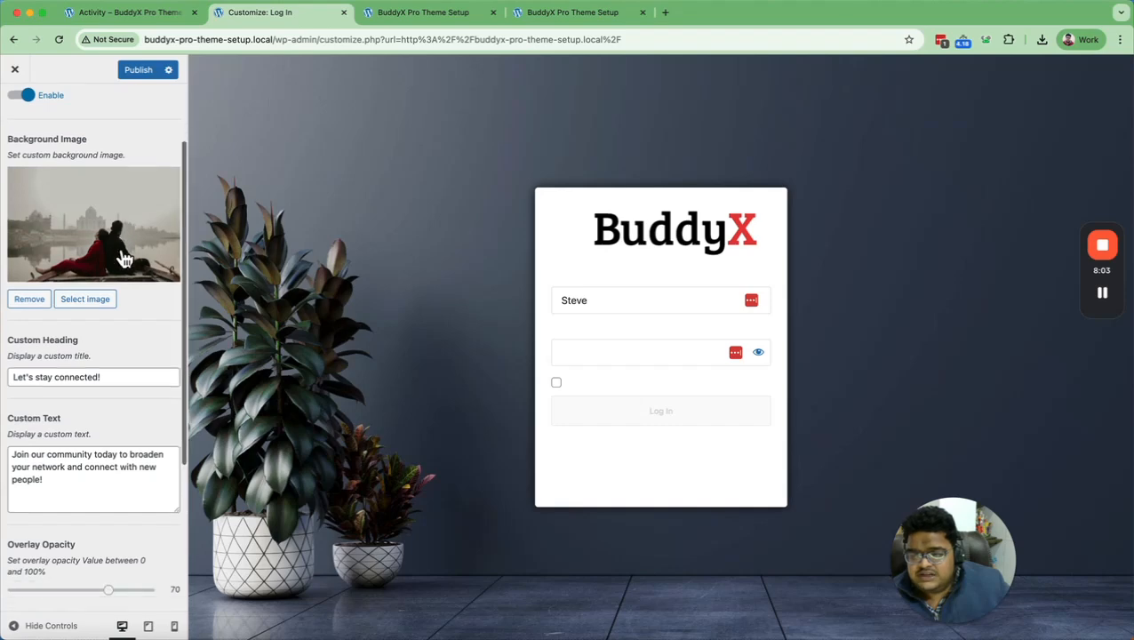
pyautogui.scroll(4, 63, 427)
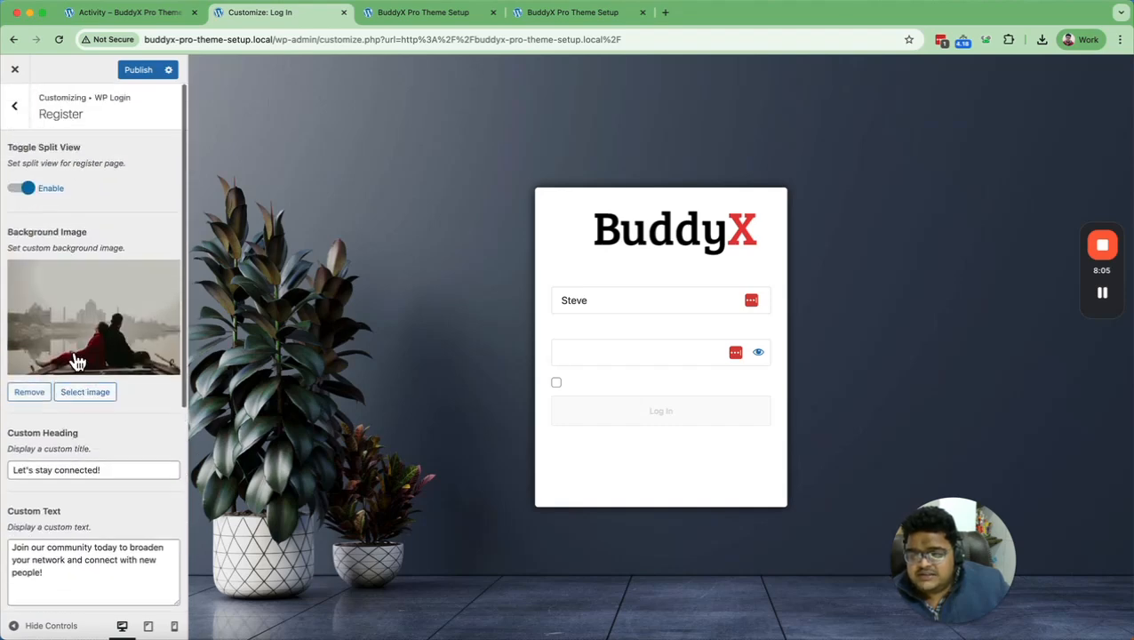
pyautogui.scroll(-8, 125, 231)
pyautogui.scroll(5, 131, 197)
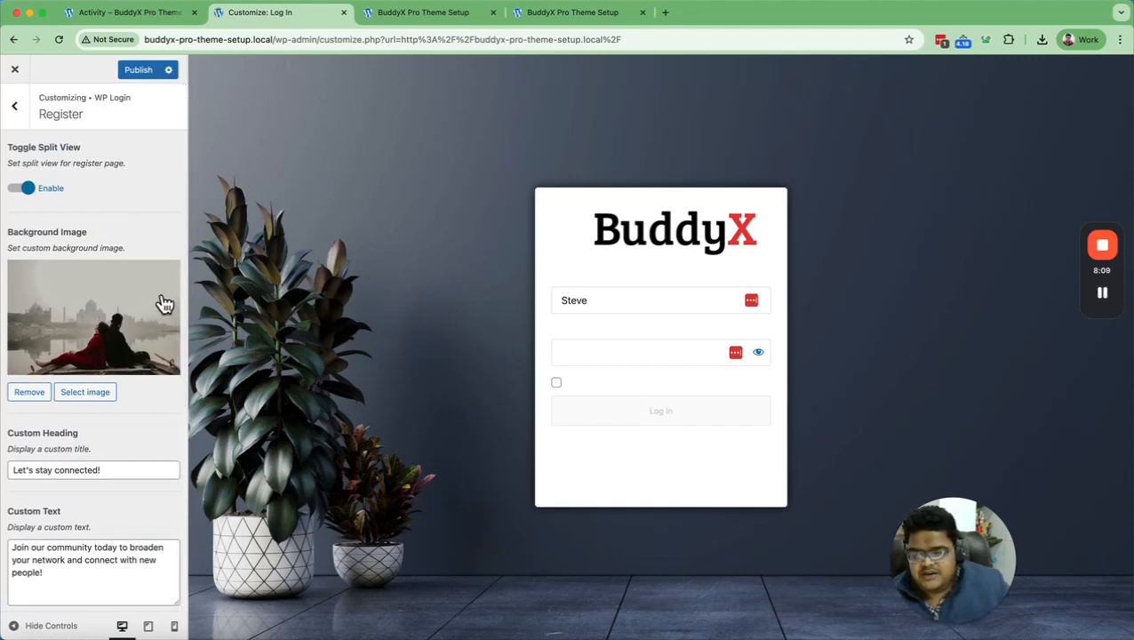
pyautogui.click(14, 106)
pyautogui.click(17, 73)
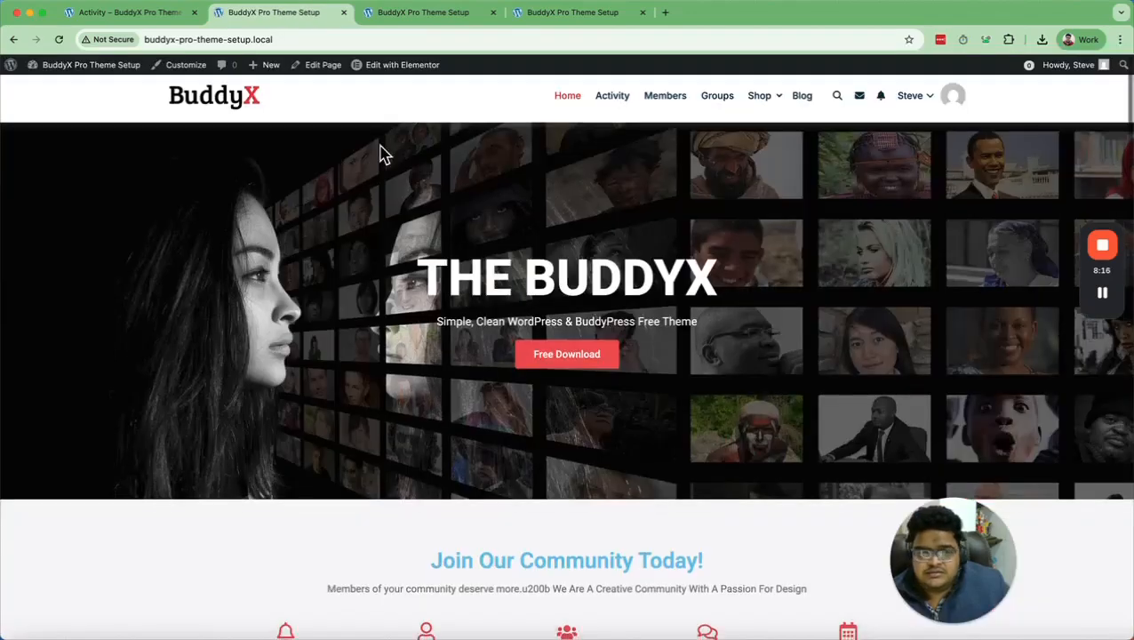
# Reopen the Customizer, switch Sign-in Popup to No in the General settings, and publish the change.
pyautogui.moveTo(930, 115)
pyautogui.scroll(-1, 918, 99)
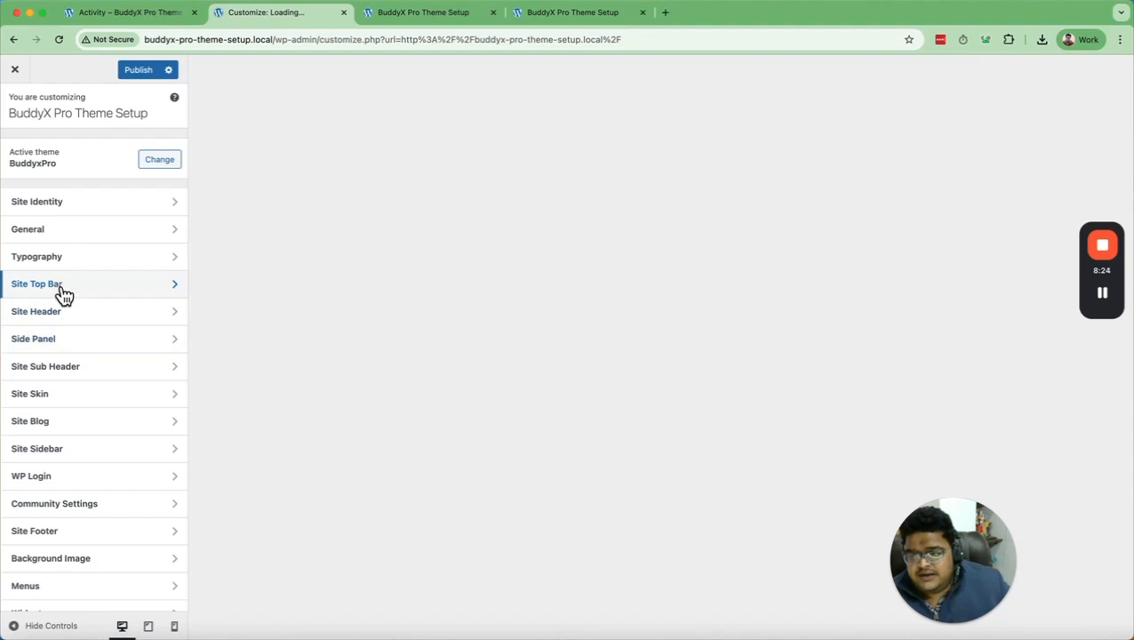
pyautogui.click(95, 236)
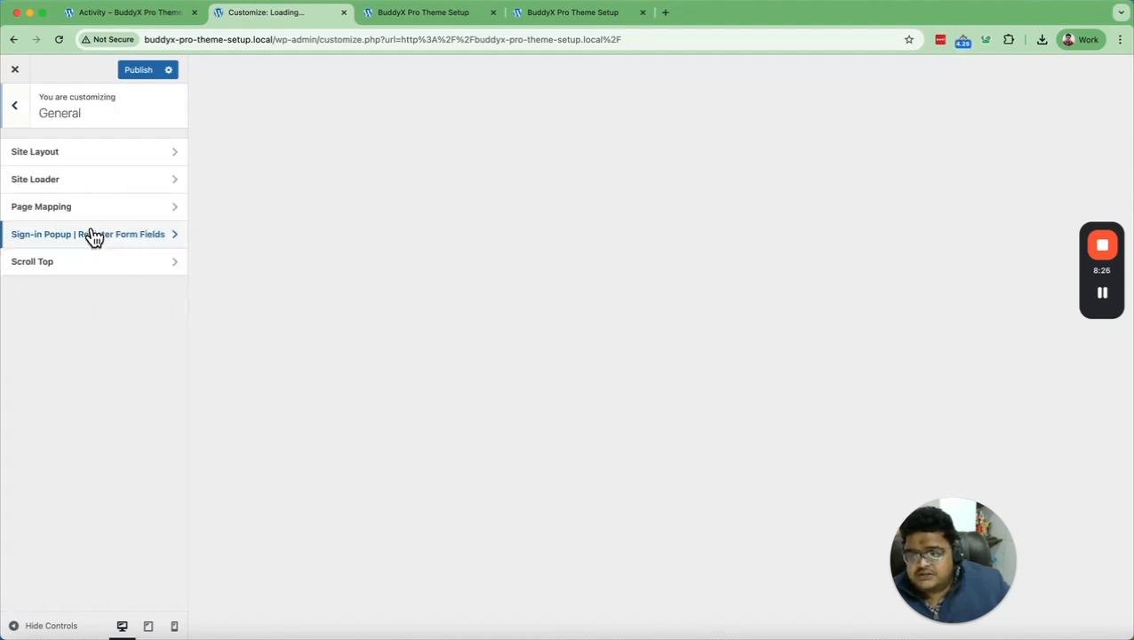
pyautogui.click(122, 238)
pyautogui.click(34, 174)
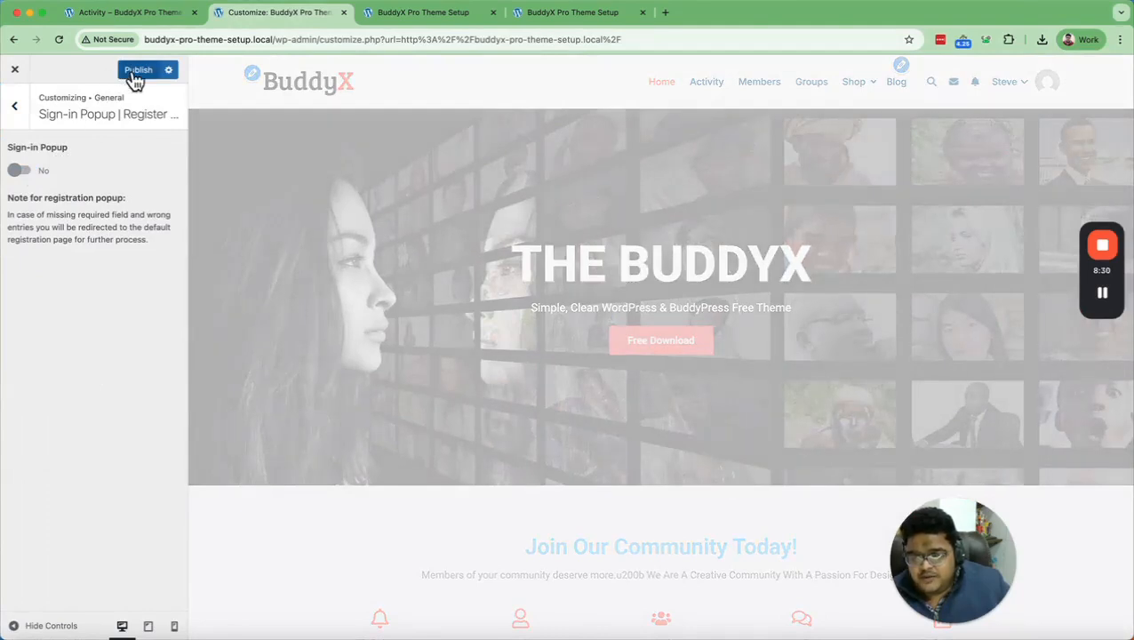
pyautogui.click(135, 71)
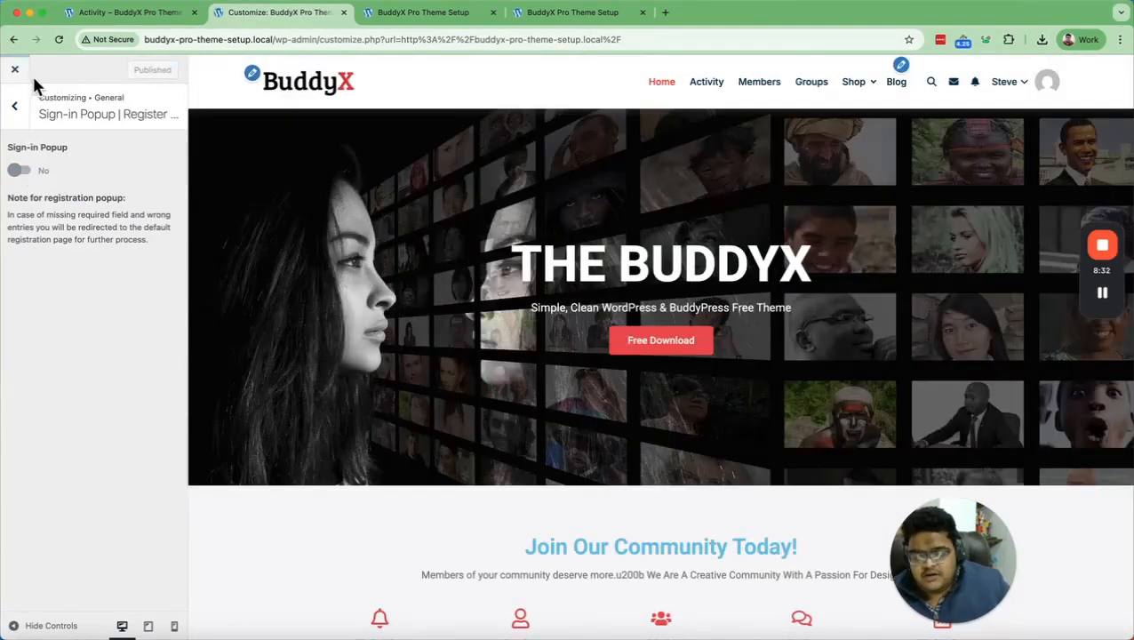
# Leave the Customizer, log out of the site, and open the customized login page from the front end.
pyautogui.click(14, 69)
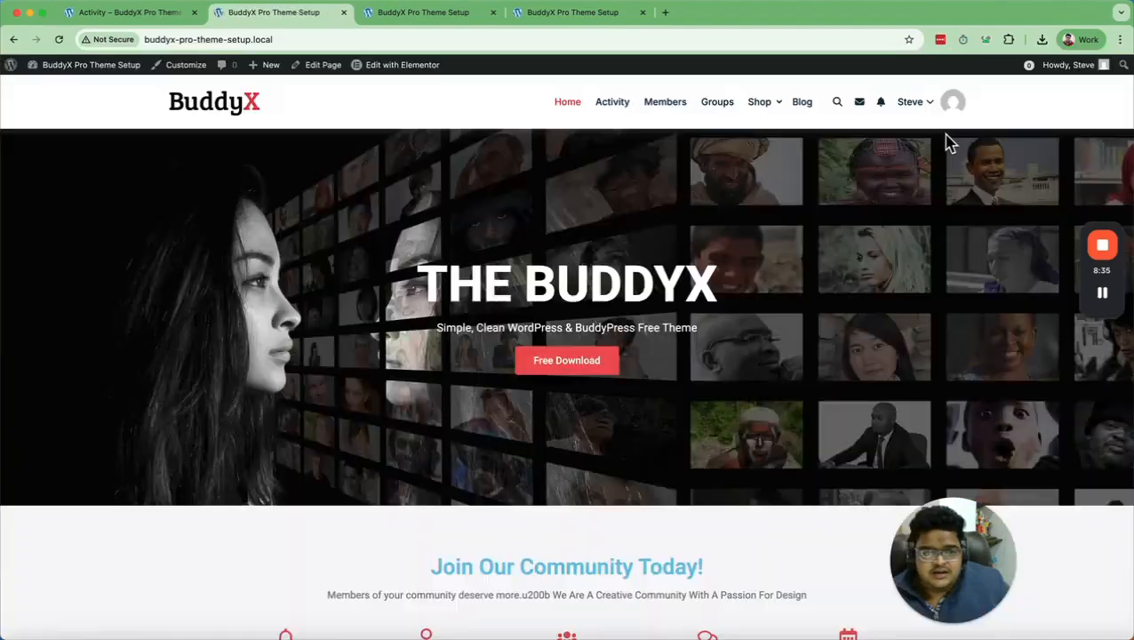
pyautogui.moveTo(906, 102)
pyautogui.click(859, 359)
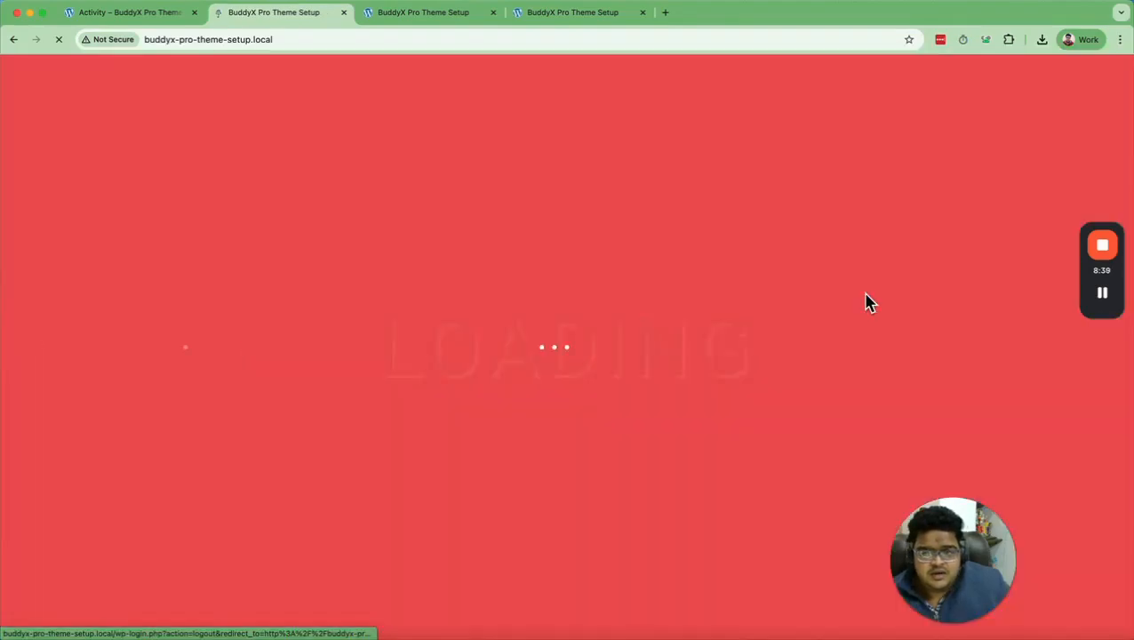
pyautogui.click(887, 101)
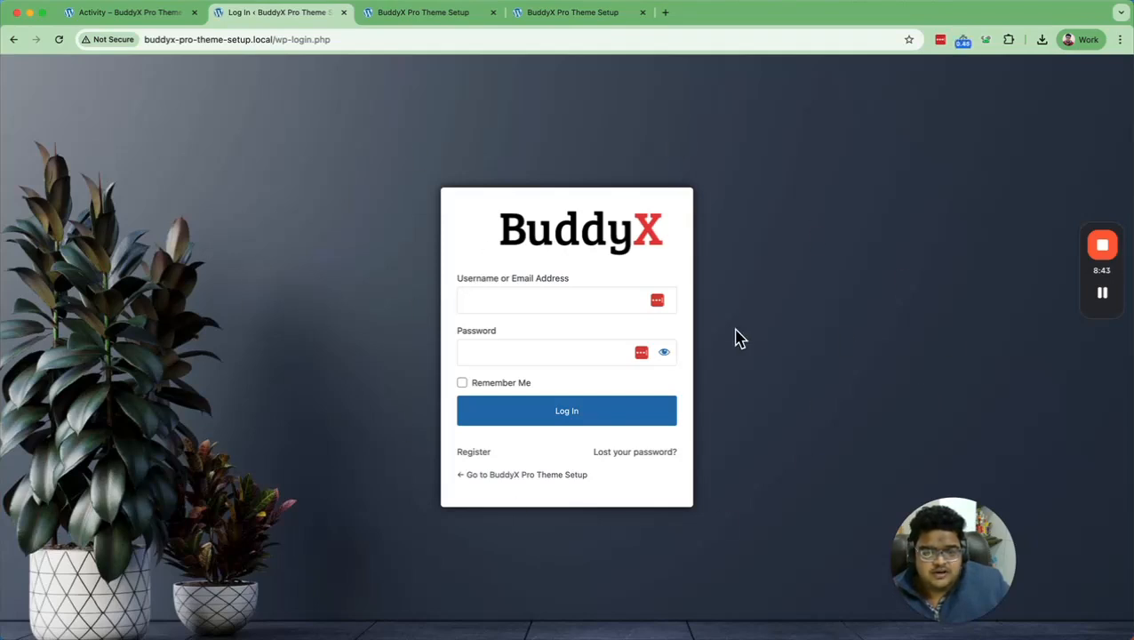
# Inspect the customized Lost Password form and the split-view registration page with its account and profile fields.
pyautogui.click(648, 455)
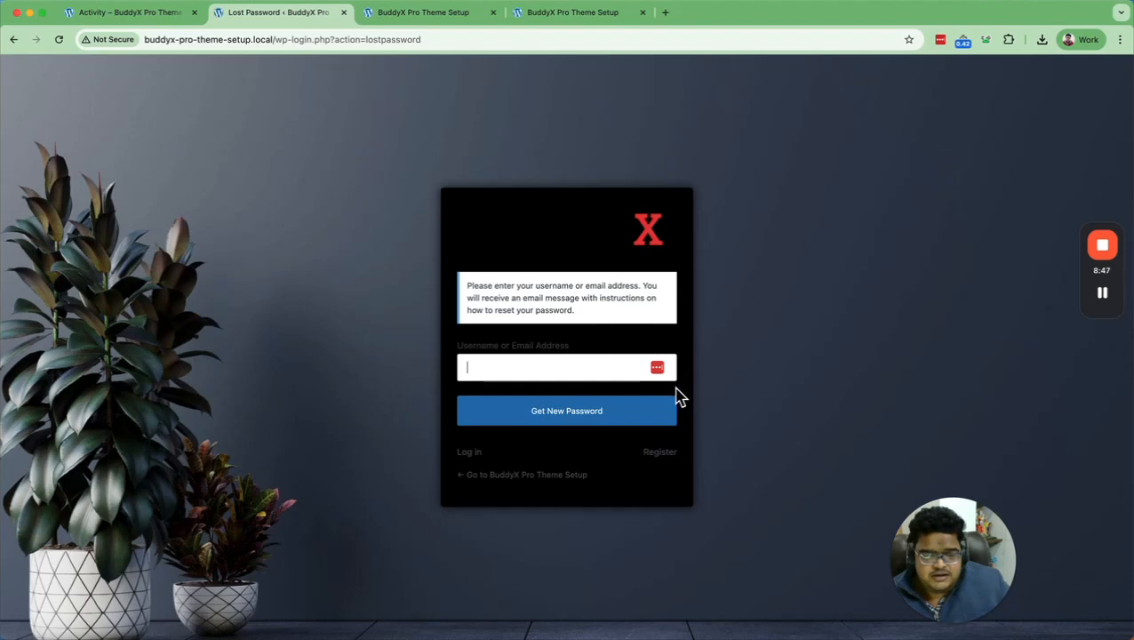
pyautogui.click(669, 463)
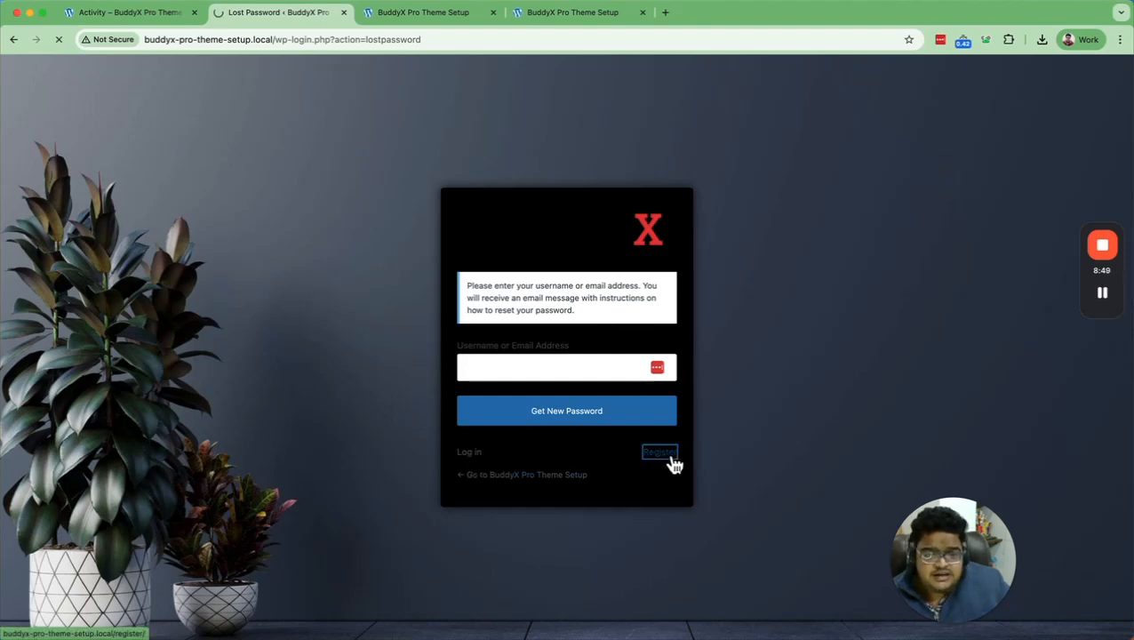
pyautogui.scroll(-3, 430, 316)
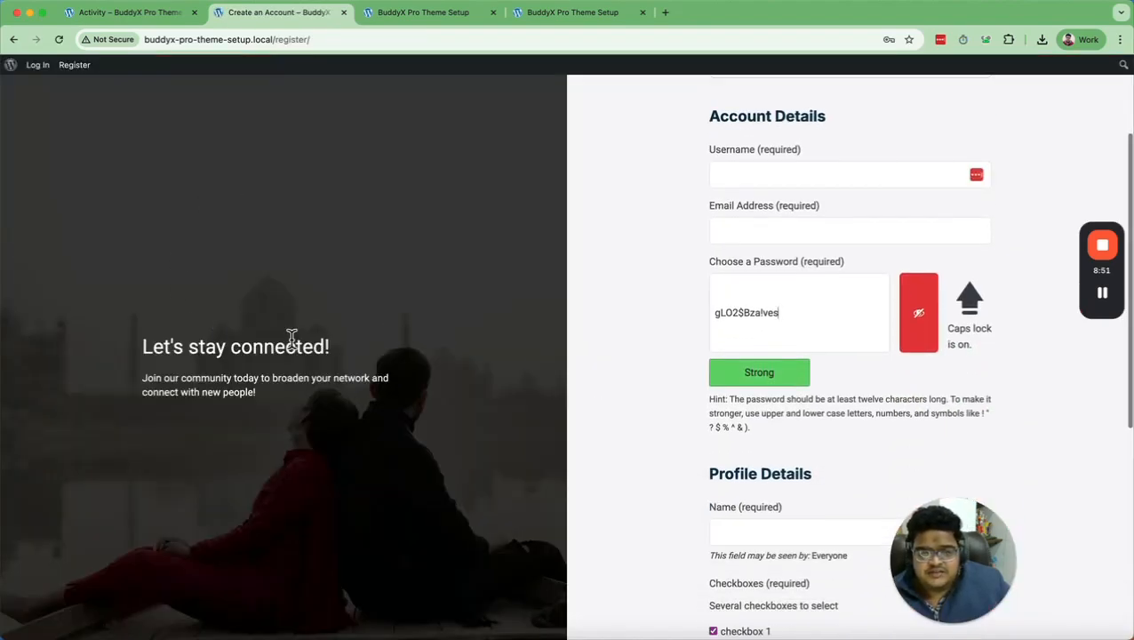
pyautogui.scroll(3, 235, 278)
pyautogui.scroll(-2, 826, 334)
pyautogui.scroll(-4, 826, 334)
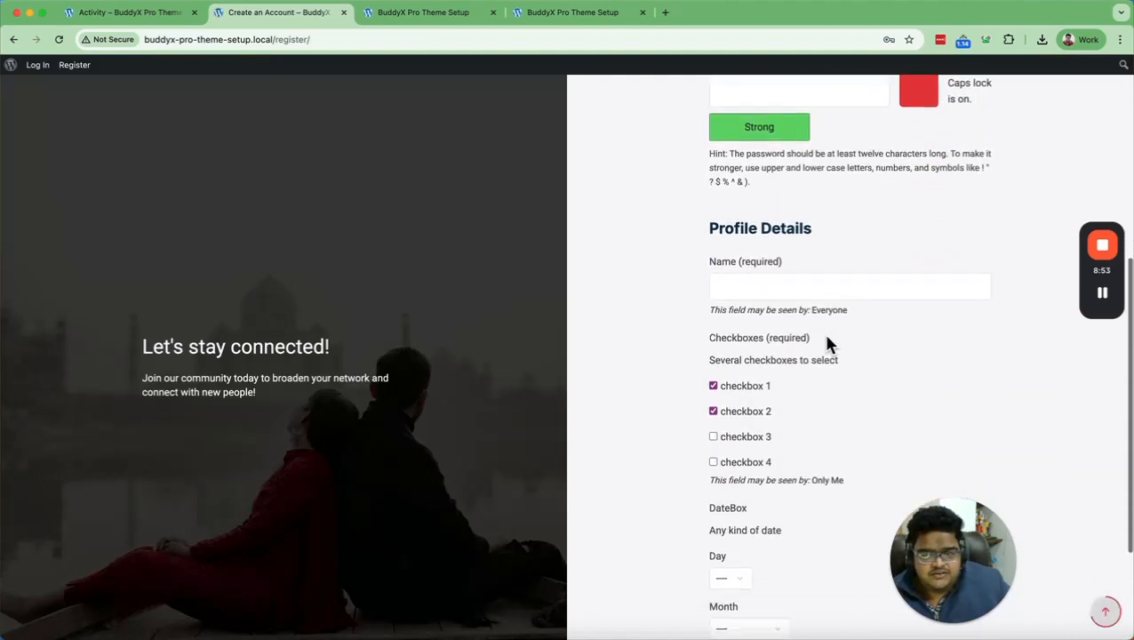
pyautogui.scroll(5, 477, 203)
pyautogui.scroll(-1, 792, 164)
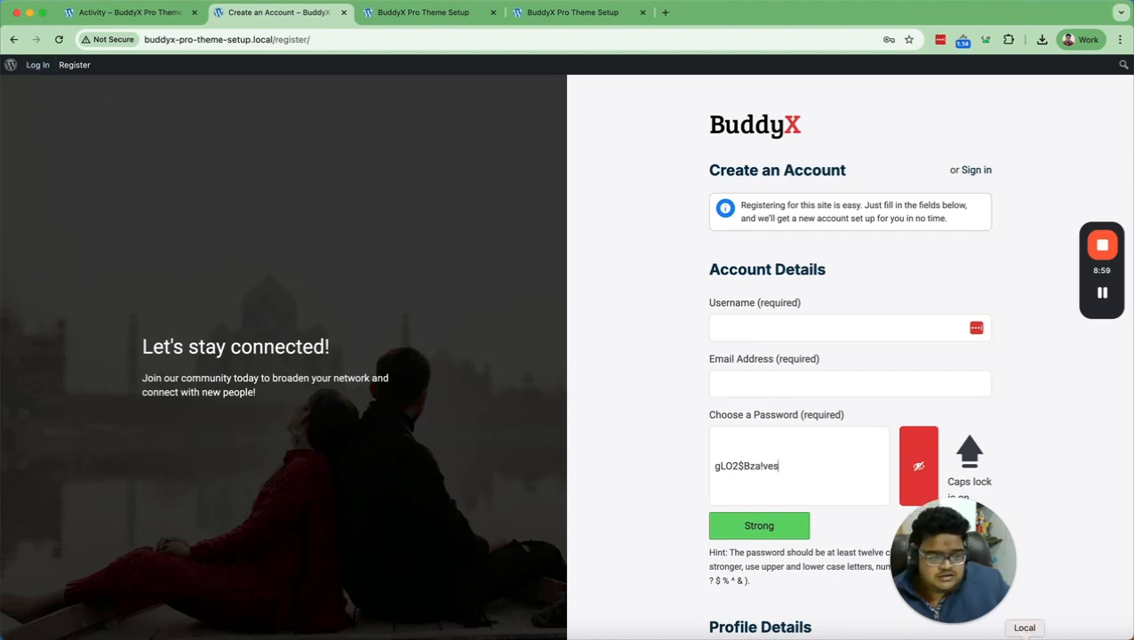
# Switch to Local to get back into the WordPress admin, and reopen the Customizer from the site's home page.
pyautogui.click(1023, 637)
pyautogui.click(656, 168)
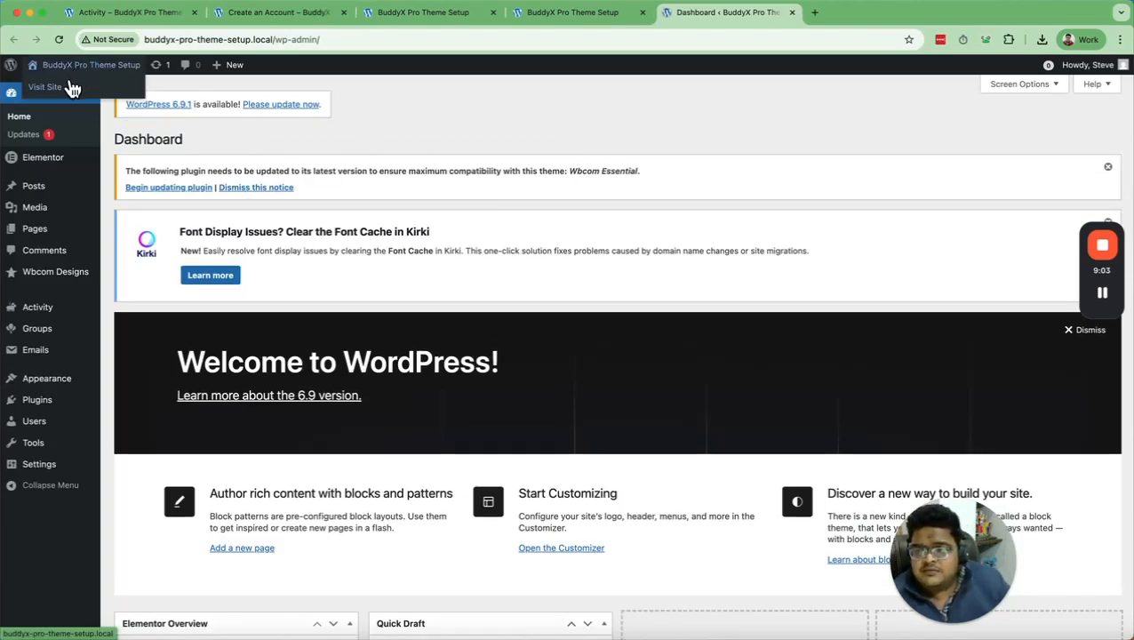
pyautogui.click(58, 88)
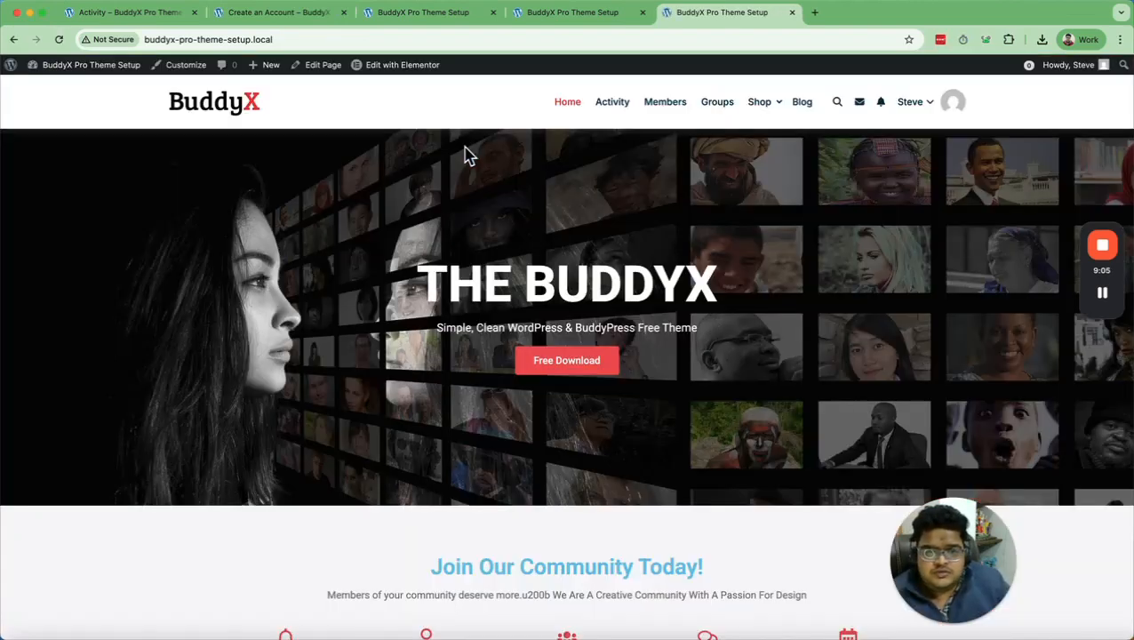
pyautogui.click(186, 65)
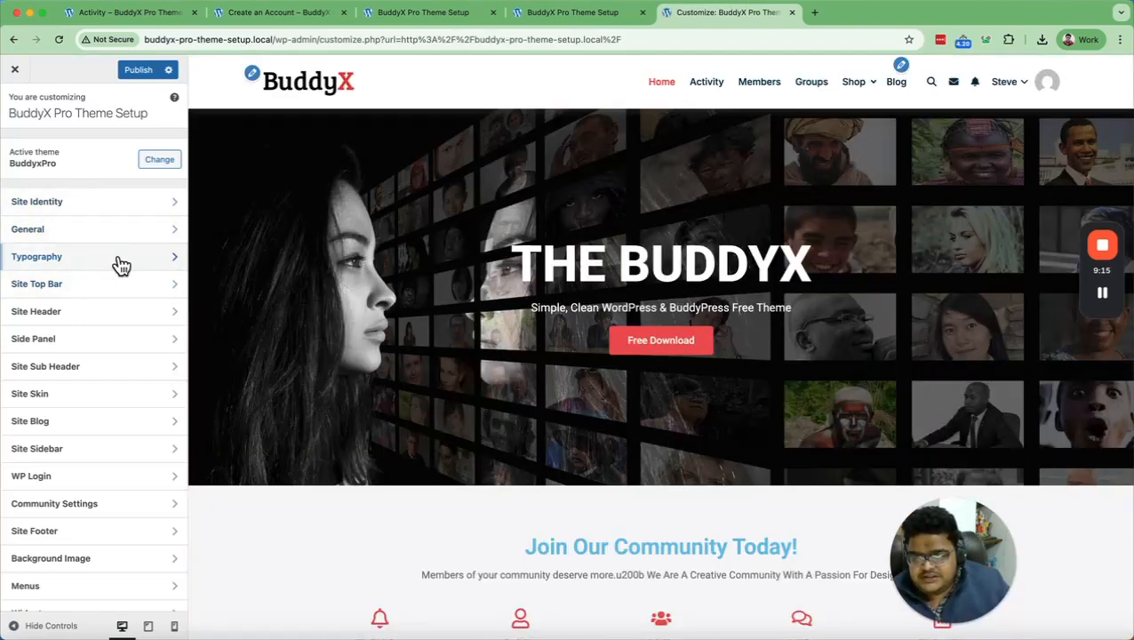
# Look over the Typography sections and the Site Title font settings, and return to the main Customizer list.
pyautogui.click(119, 258)
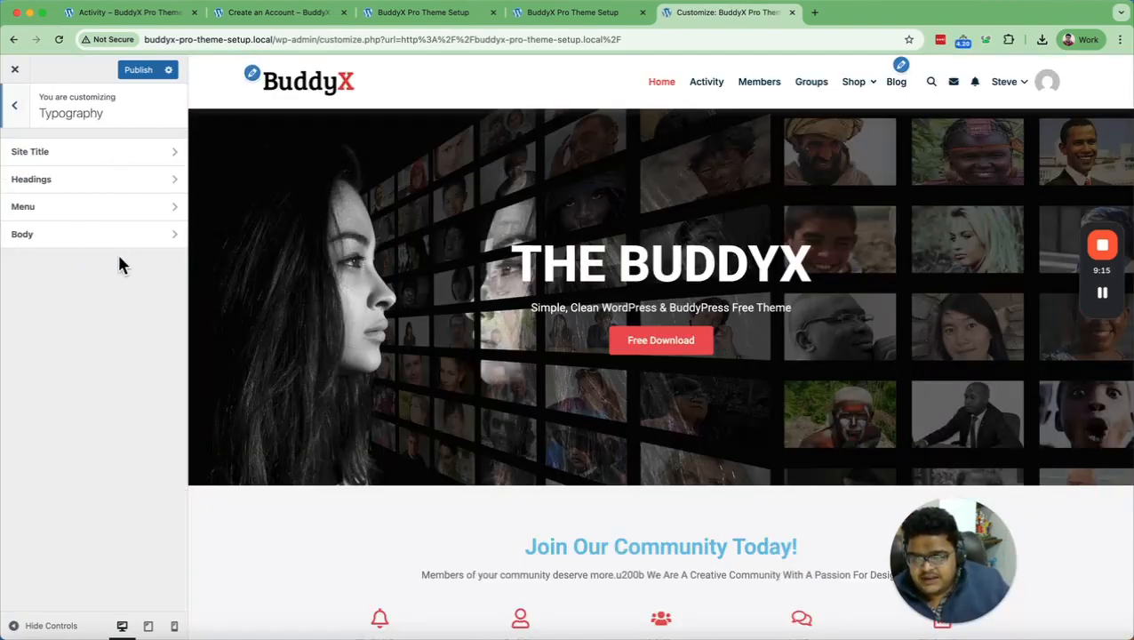
pyautogui.click(86, 153)
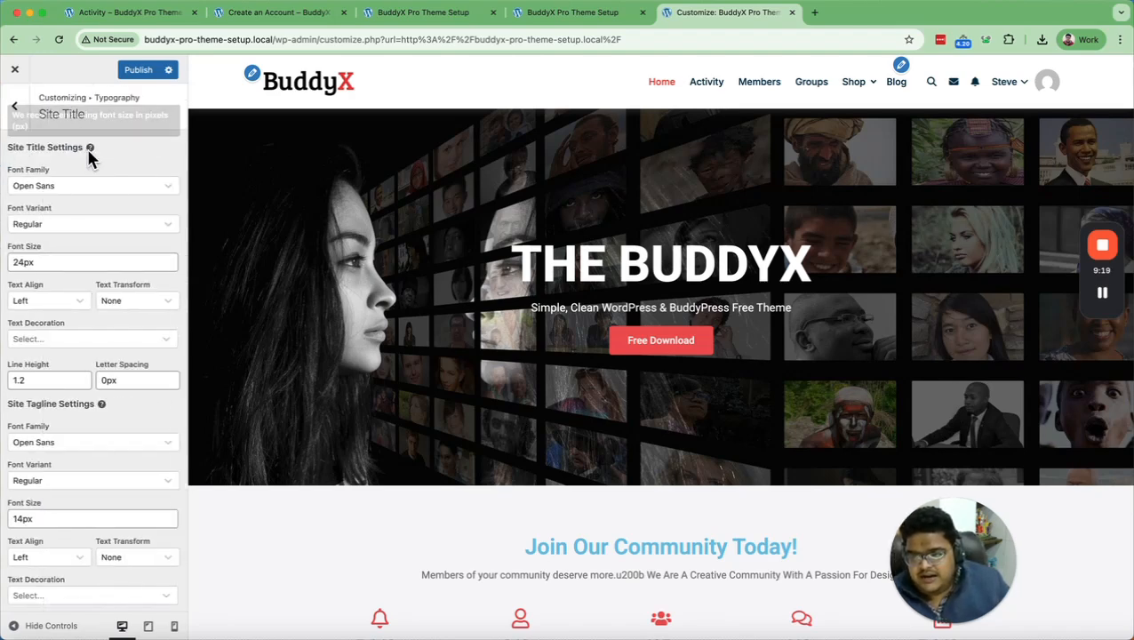
pyautogui.click(14, 144)
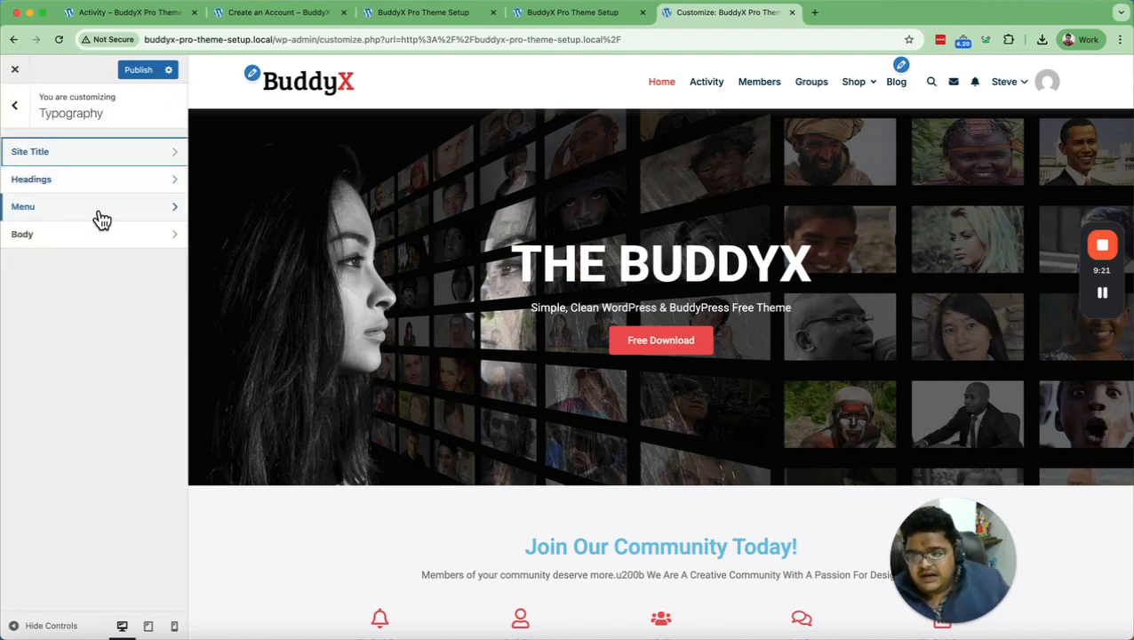
pyautogui.click(14, 101)
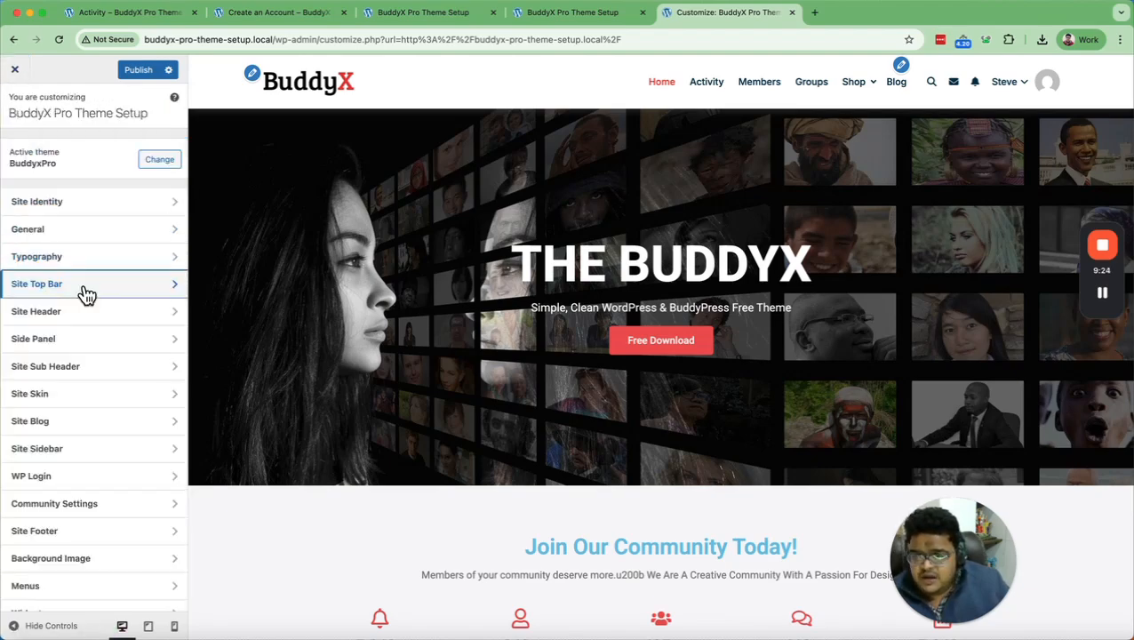
# Set Enable Top Bar to Yes in the Site Top Bar settings.
pyautogui.click(82, 284)
pyautogui.click(19, 170)
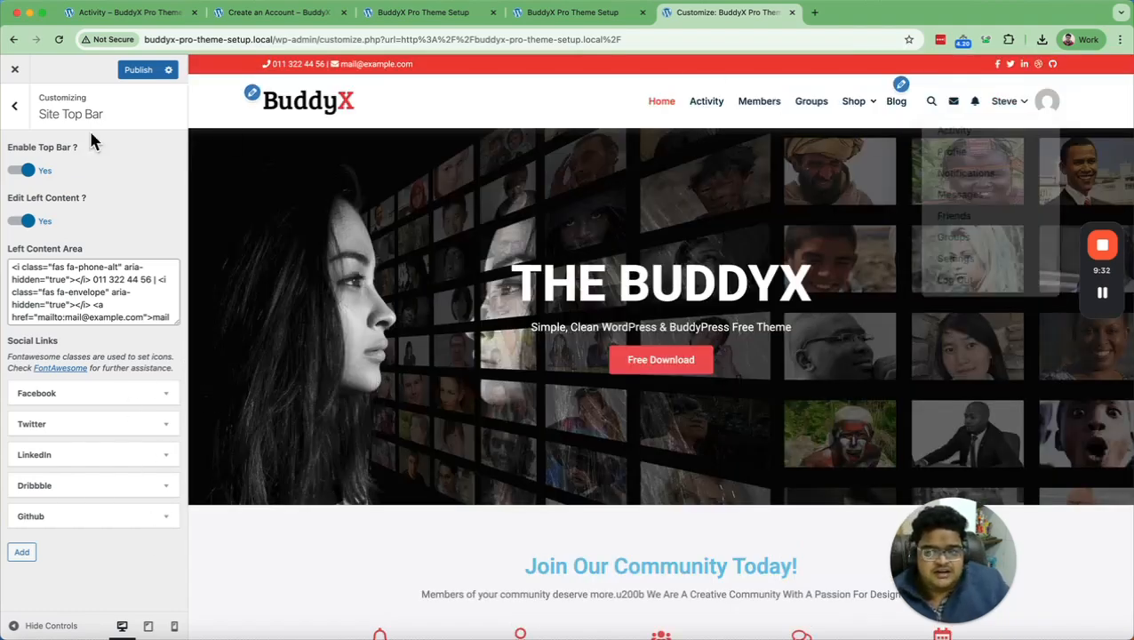
# Go to the Site Header settings and review the header layout, menu, search and component options.
pyautogui.click(14, 106)
pyautogui.click(71, 318)
pyautogui.scroll(-1, 153, 245)
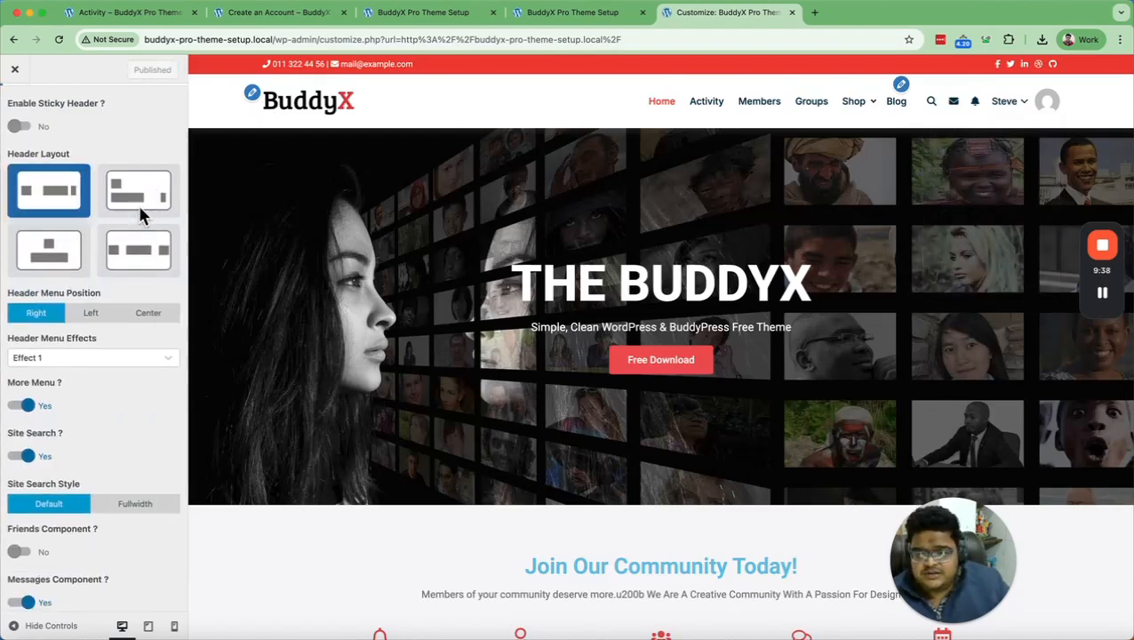
pyautogui.scroll(-2, 124, 249)
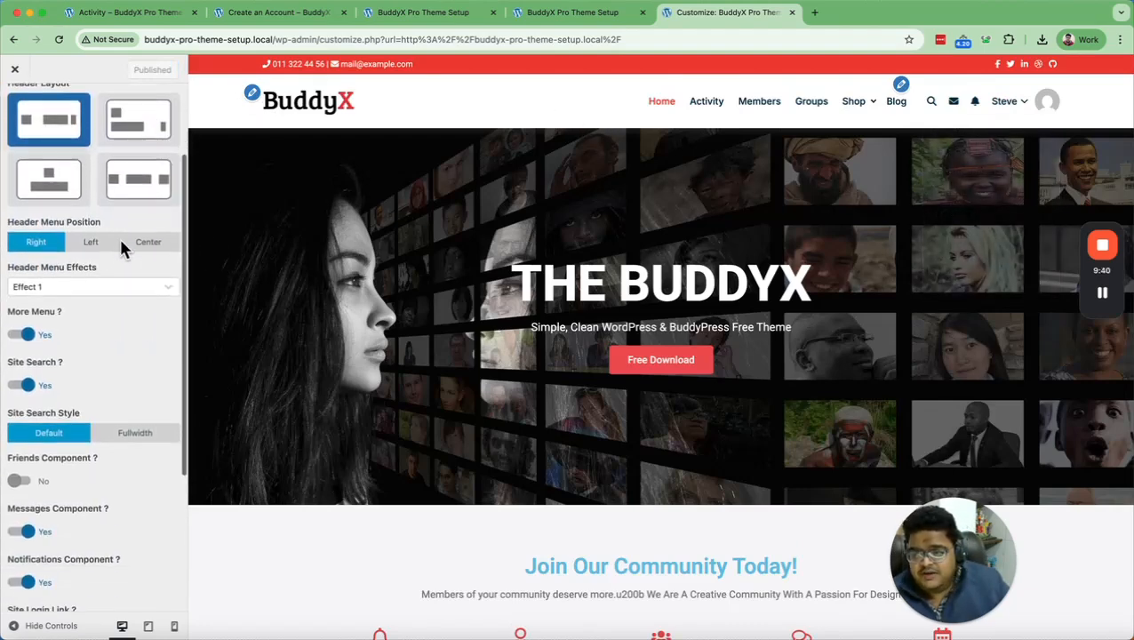
pyautogui.click(166, 286)
pyautogui.click(137, 408)
pyautogui.scroll(-2, 123, 400)
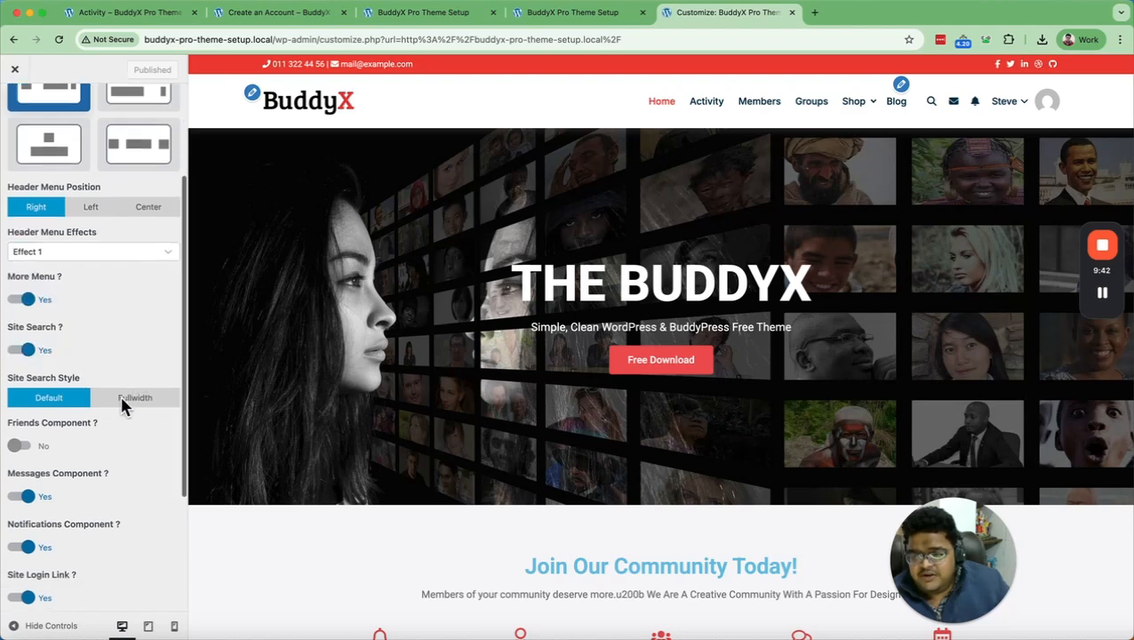
pyautogui.scroll(5, 121, 397)
pyautogui.scroll(-1, 88, 361)
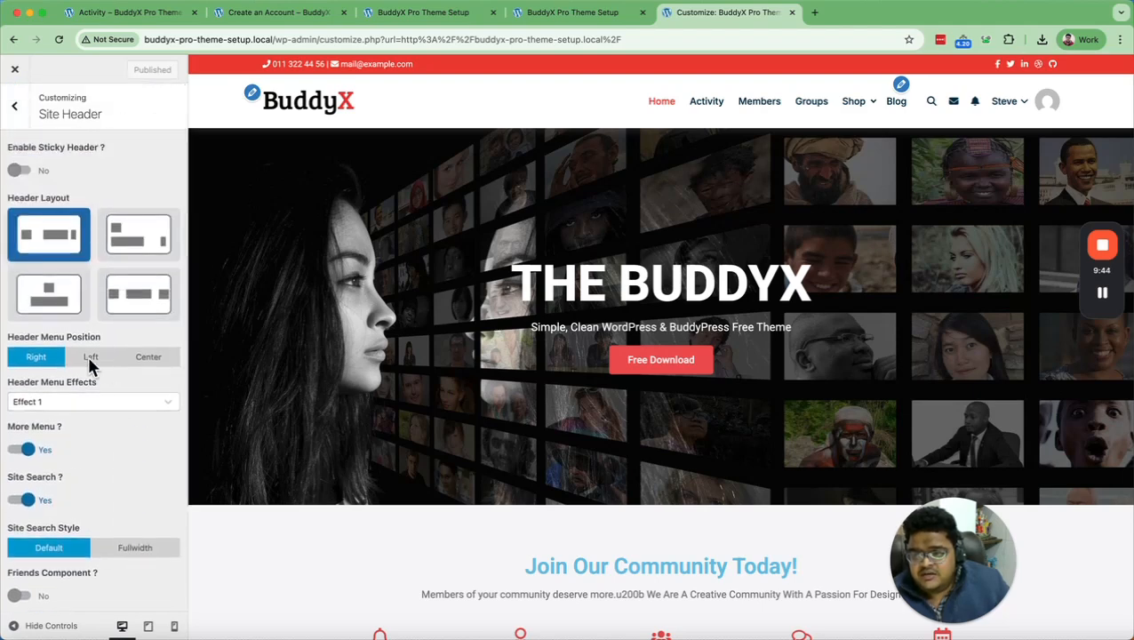
# Set the Header Menu Position to Left, choose the fourth Header Layout, and publish the header changes.
pyautogui.click(91, 357)
pyautogui.scroll(1, 97, 309)
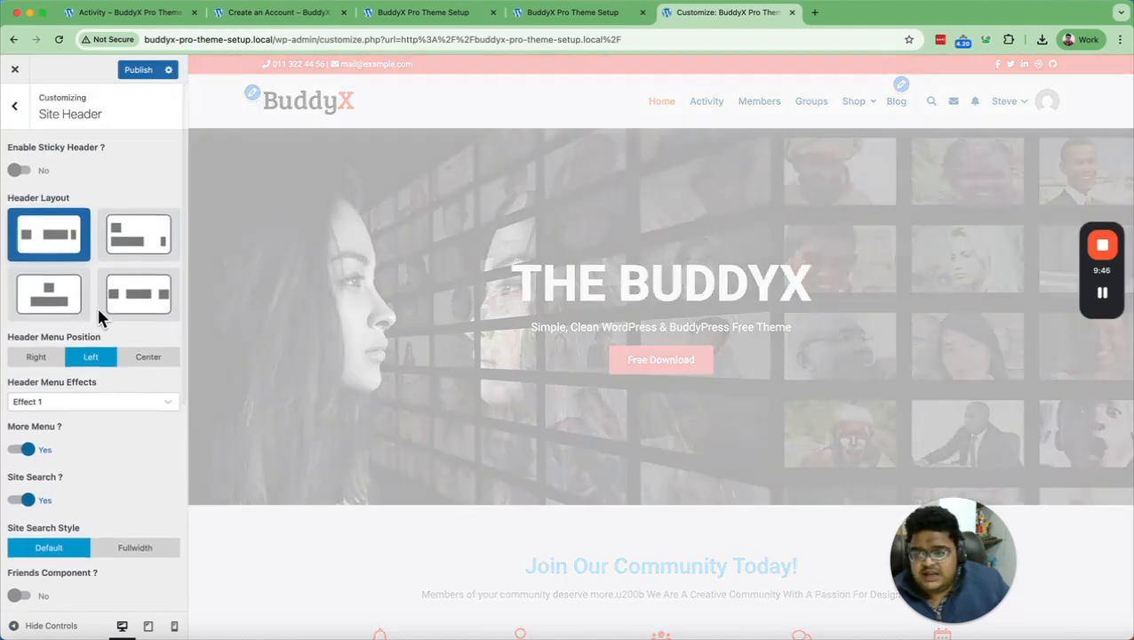
pyautogui.click(149, 294)
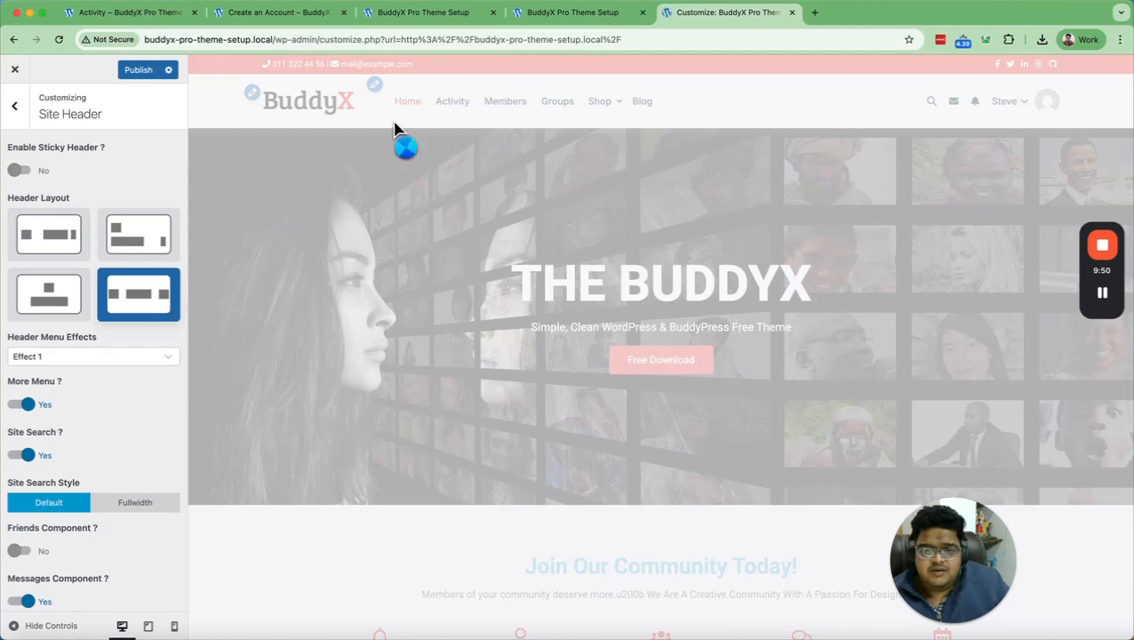
pyautogui.scroll(-5, 54, 341)
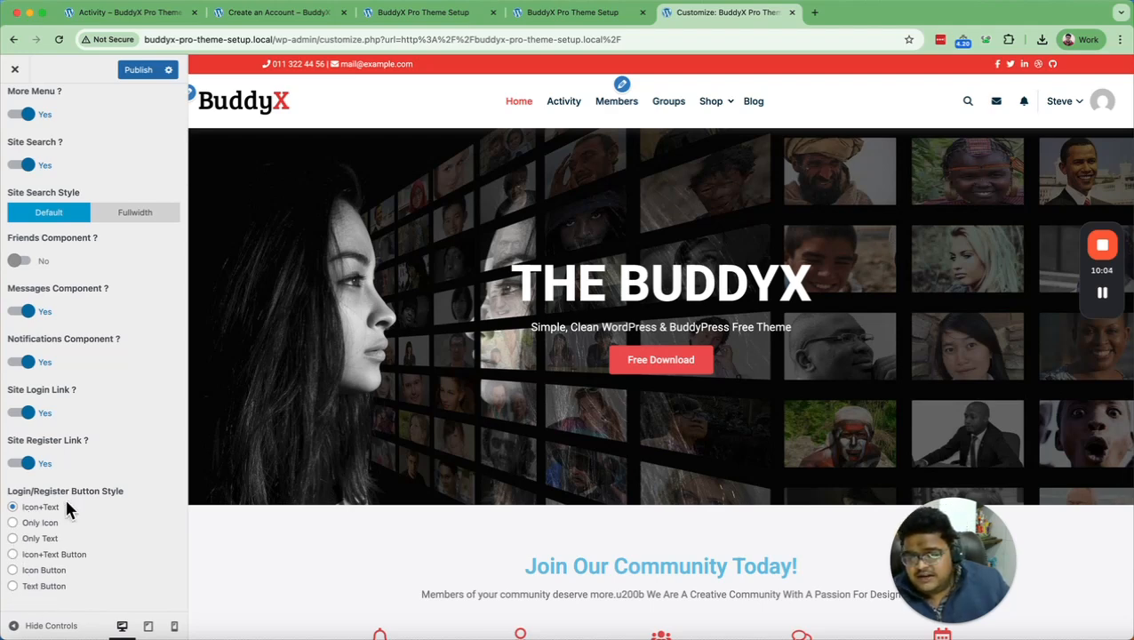
pyautogui.scroll(5, 65, 496)
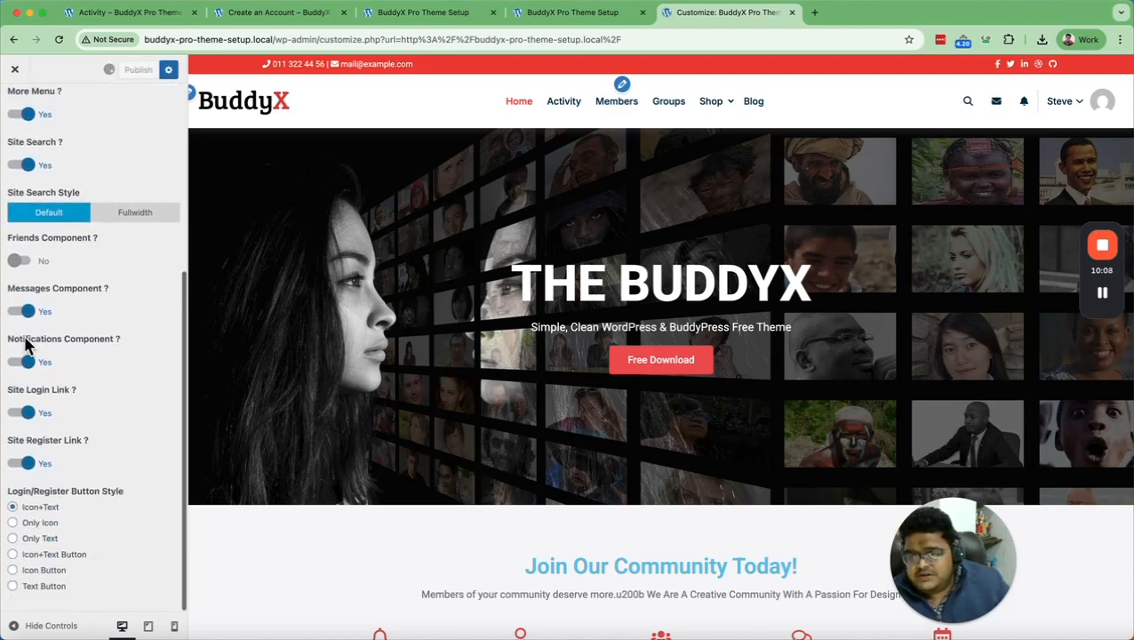
pyautogui.click(27, 360)
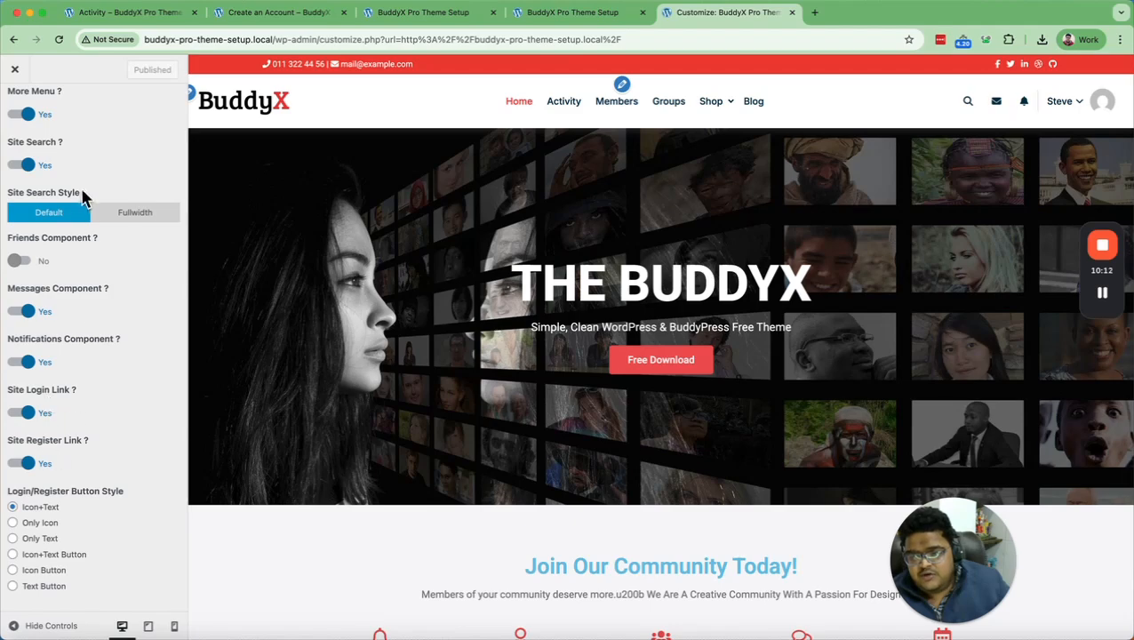
# Set the Side Panel default state to Open, publish it, and exit the Customizer to check the home page.
pyautogui.scroll(5, 84, 215)
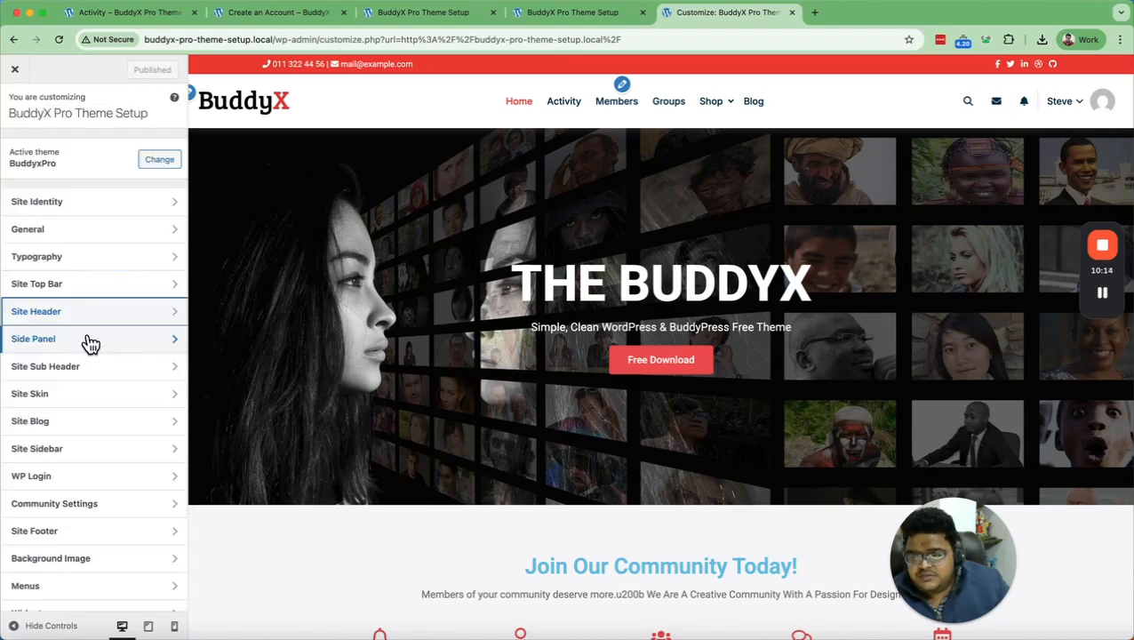
pyautogui.click(85, 342)
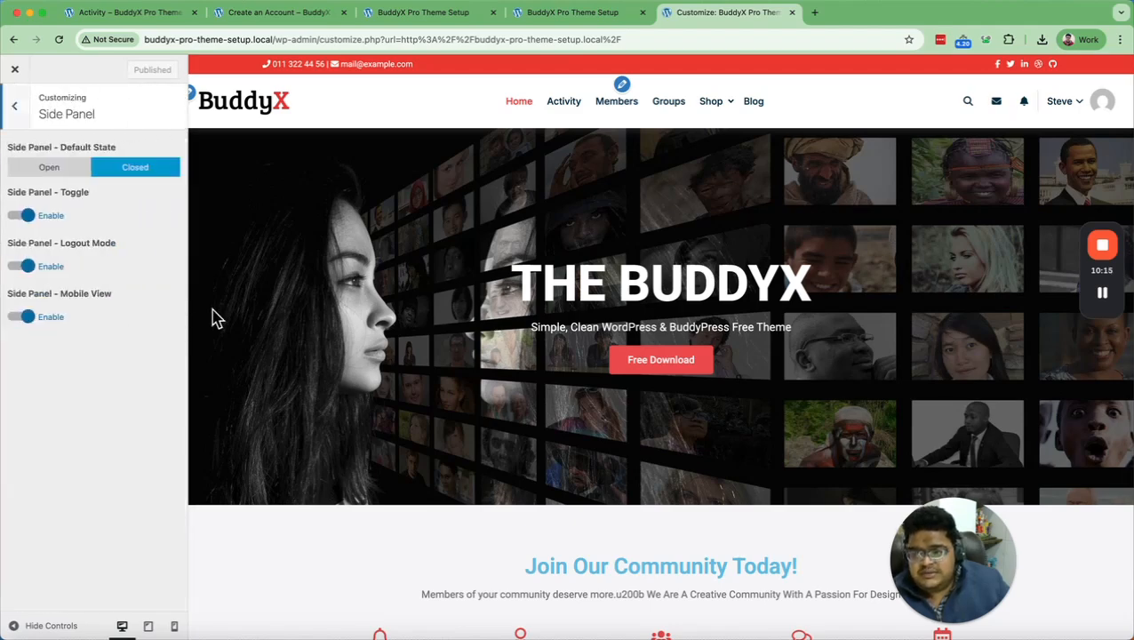
pyautogui.click(82, 166)
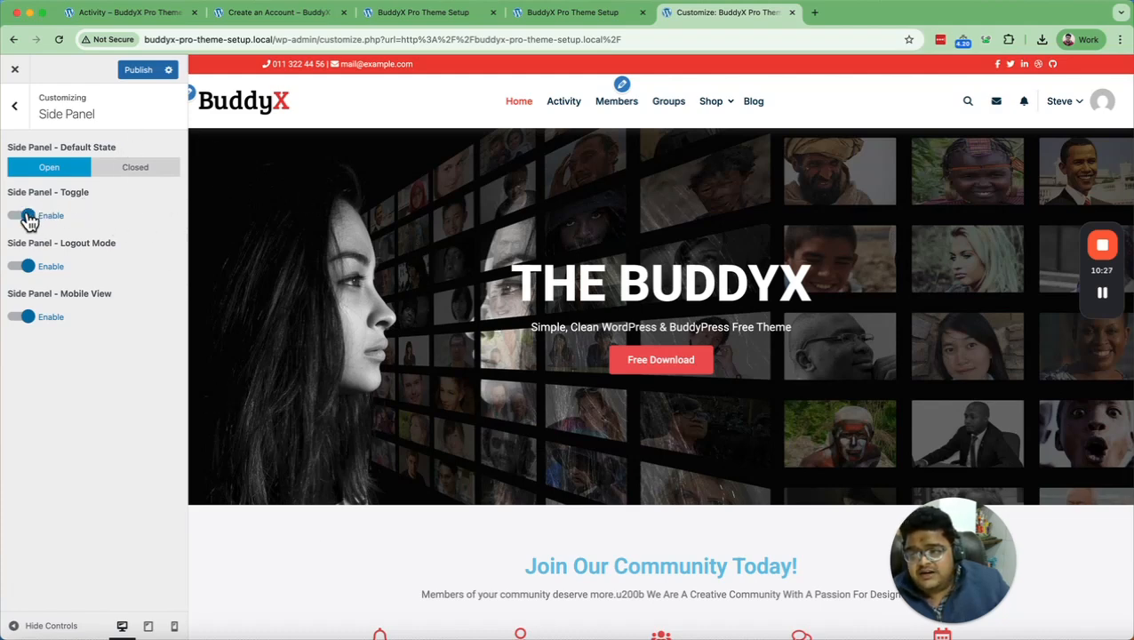
pyautogui.click(22, 317)
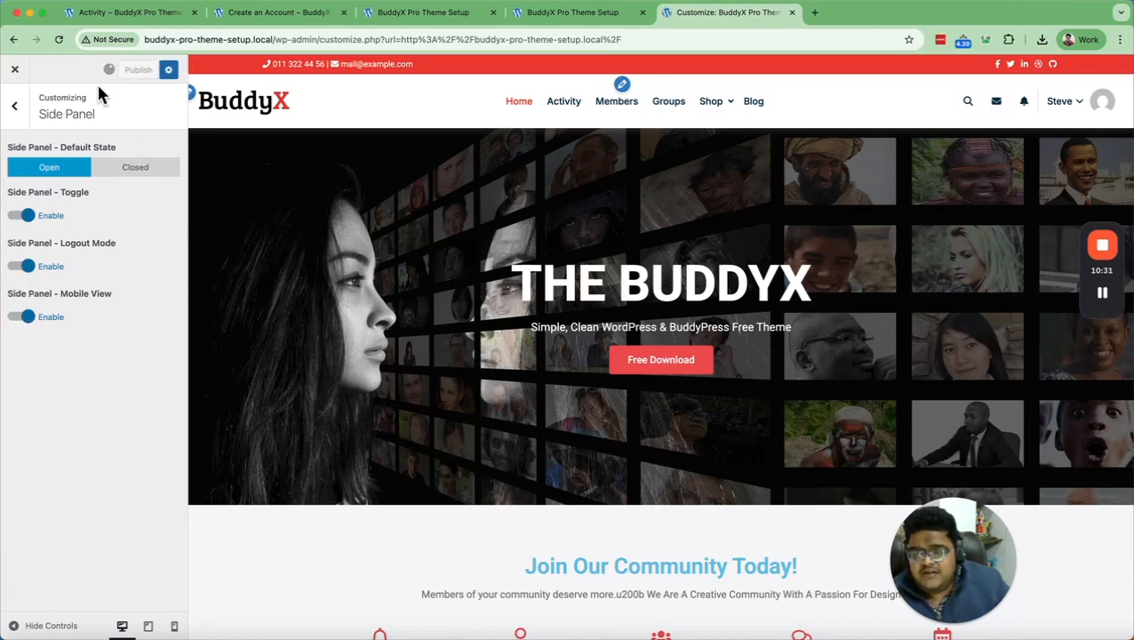
pyautogui.click(14, 69)
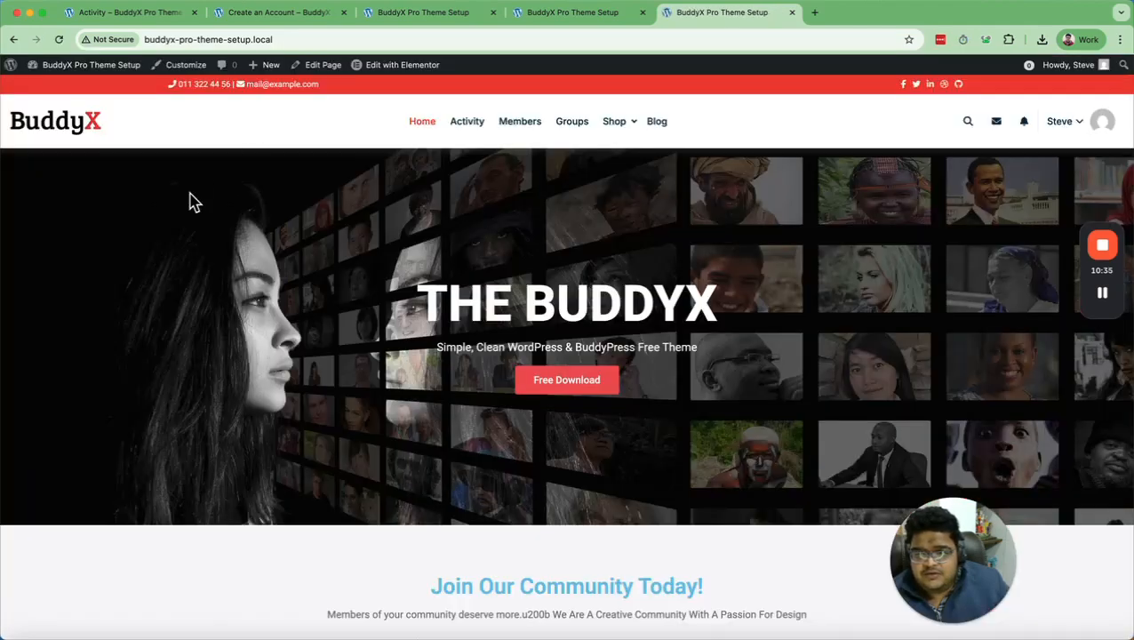
pyautogui.scroll(-1, 189, 68)
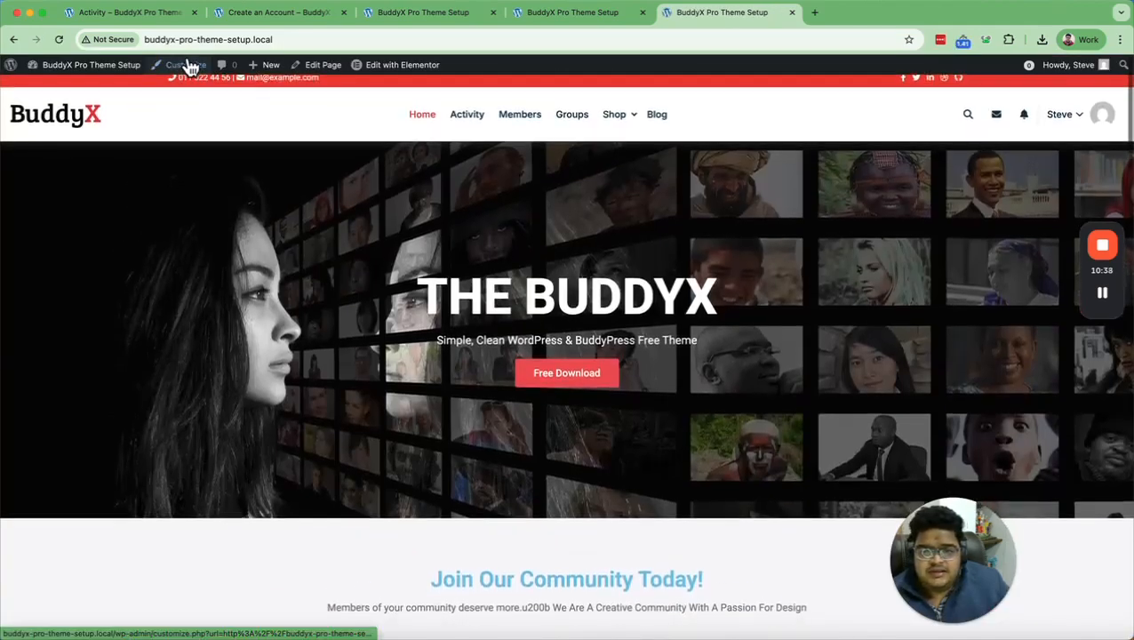
pyautogui.scroll(1, 187, 76)
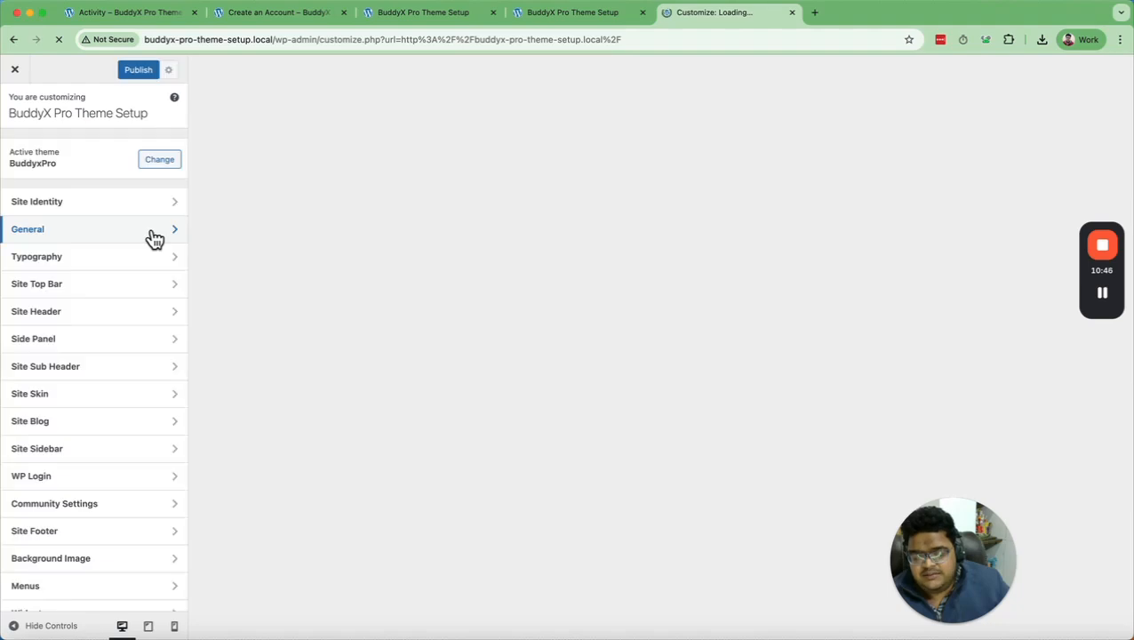
# Assign the Primary Menu to the Side Menu locations for logged-in and logged-out users in the Customizer, and publish.
pyautogui.scroll(-3, 149, 238)
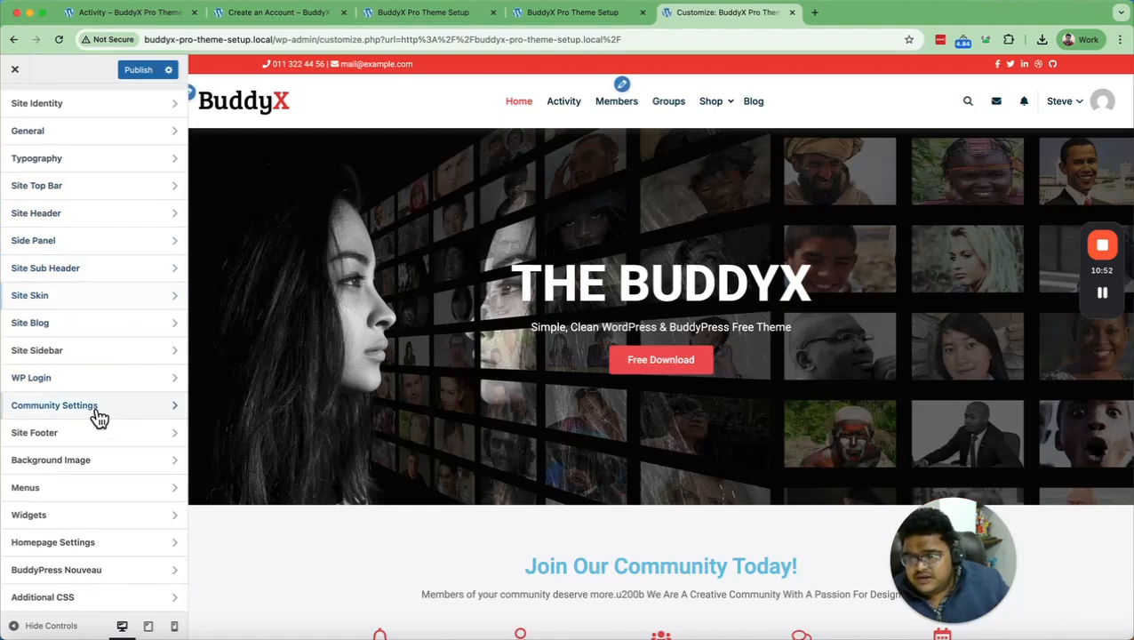
pyautogui.click(71, 491)
pyautogui.click(93, 185)
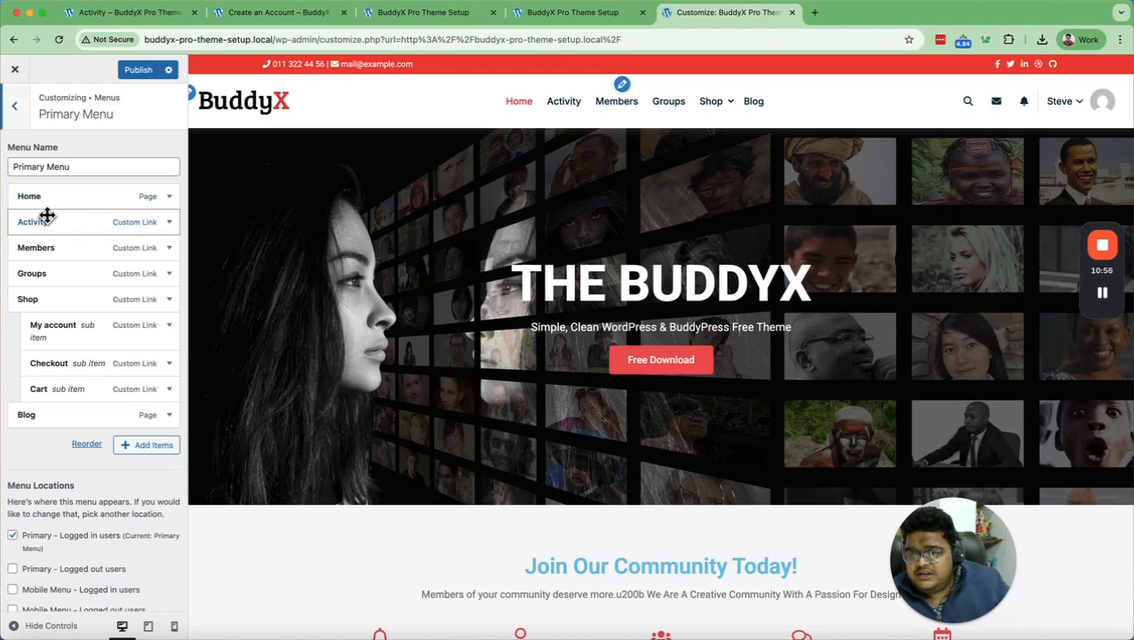
pyautogui.scroll(-4, 88, 323)
pyautogui.scroll(4, 94, 302)
pyautogui.click(125, 168)
pyautogui.scroll(-4, 52, 446)
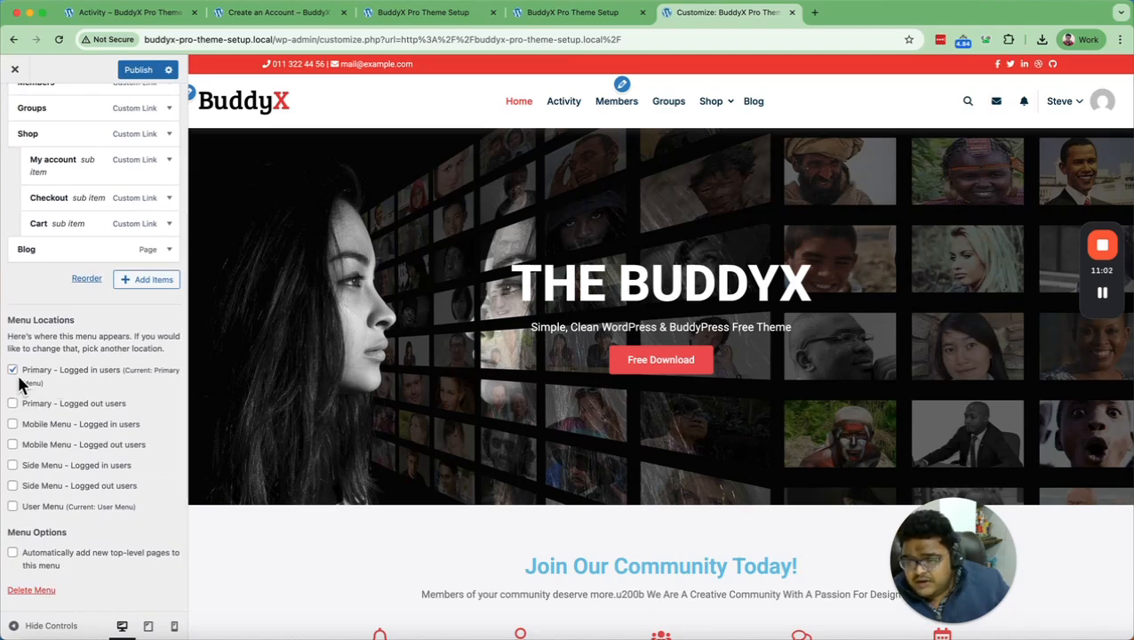
pyautogui.click(13, 487)
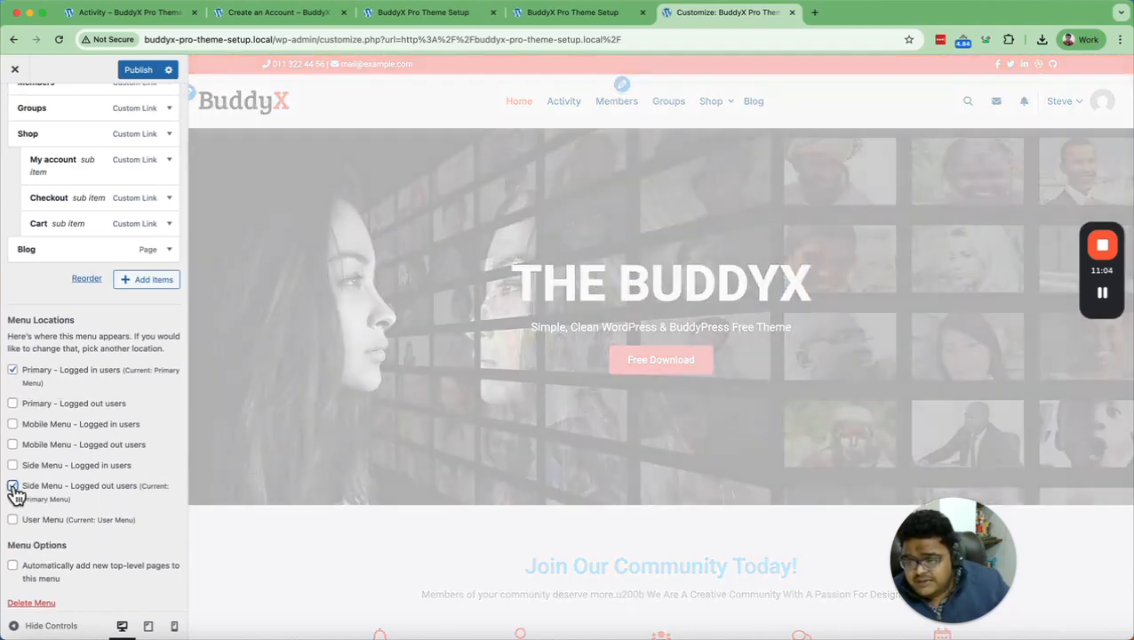
pyautogui.click(12, 468)
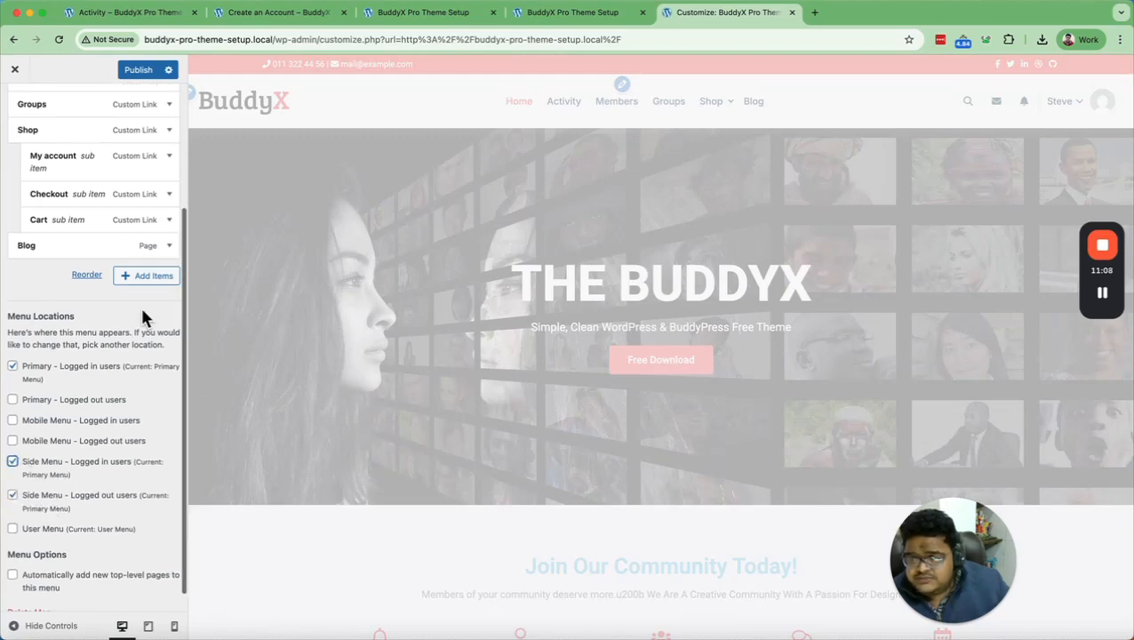
pyautogui.click(137, 70)
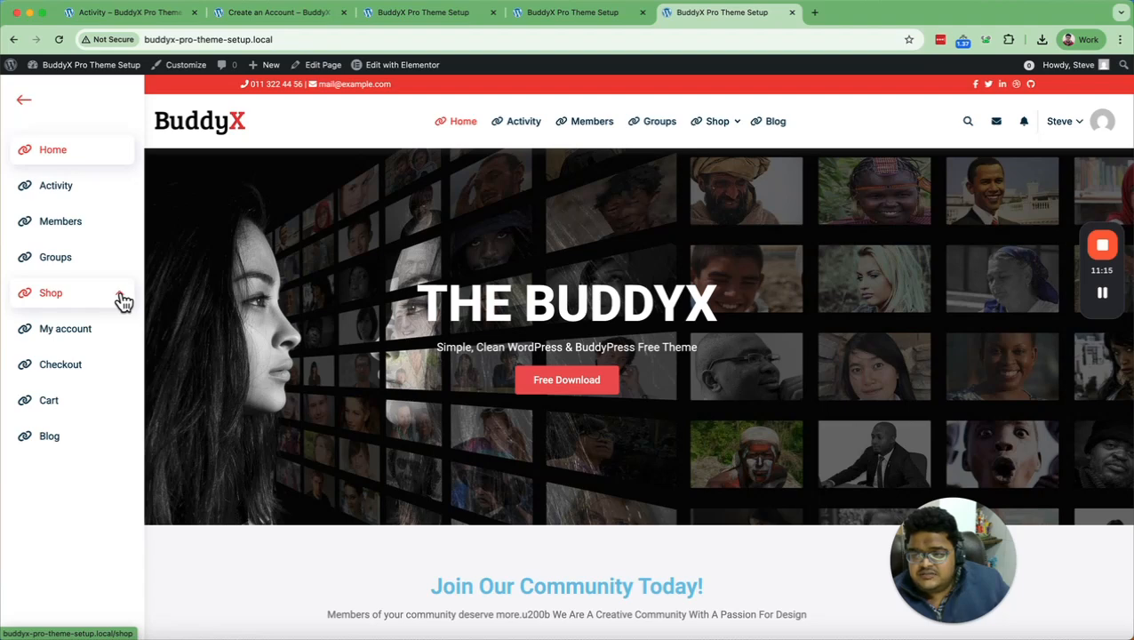
# Collapse and expand the side panel on the home page, and reopen the Customizer.
pyautogui.click(25, 105)
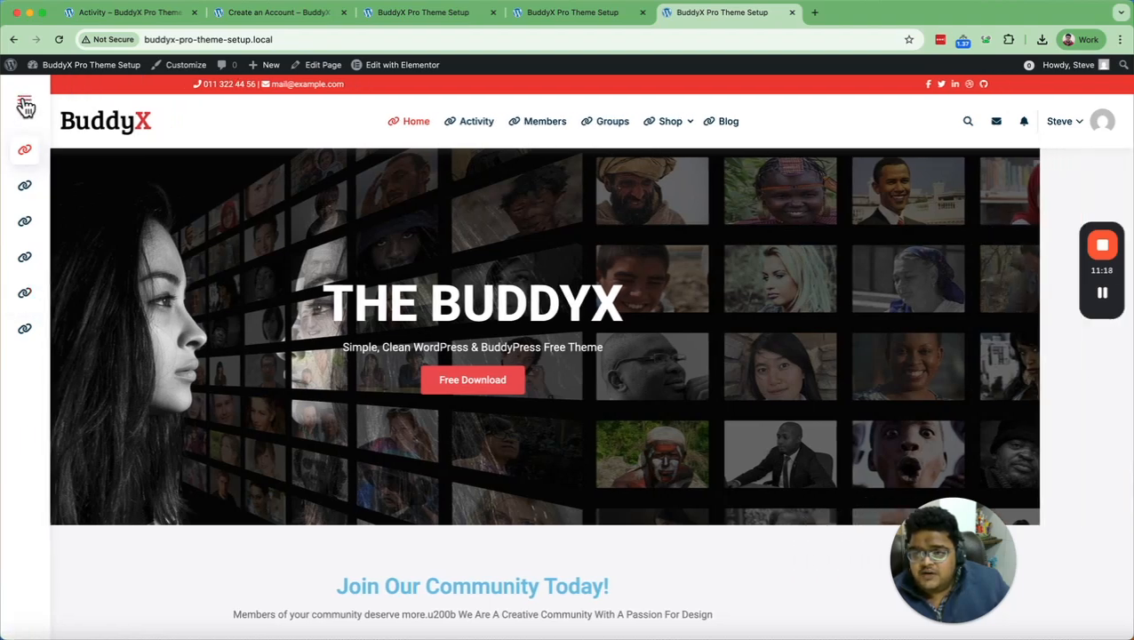
pyautogui.click(25, 105)
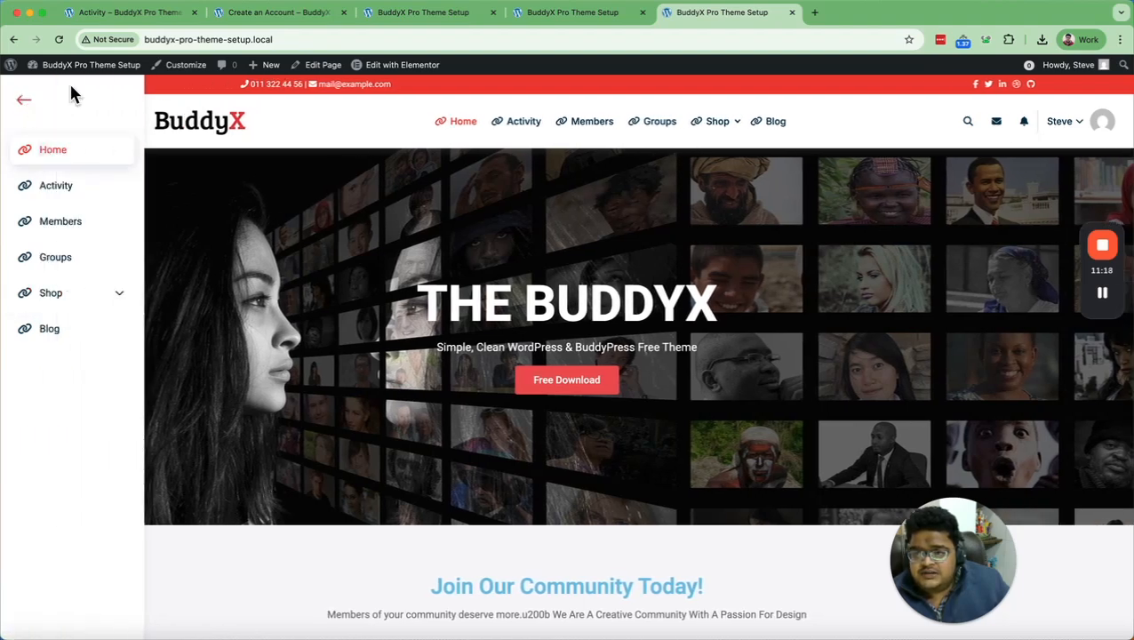
pyautogui.click(197, 71)
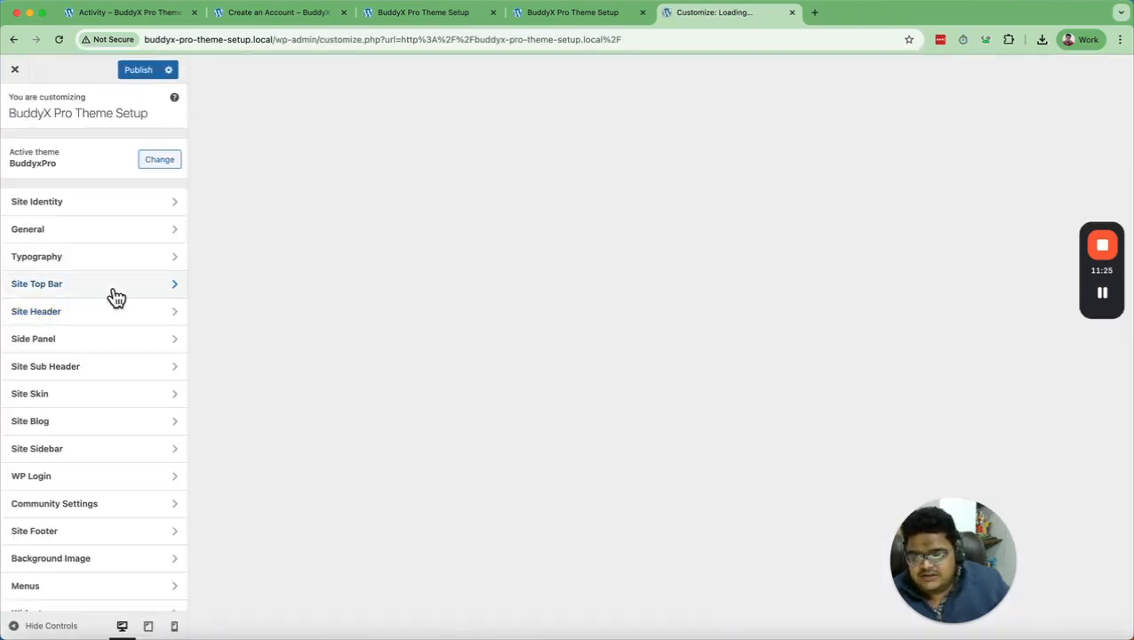
# Inspect the Activity item's options in the Customizer's Primary Menu, and leave the Customizer.
pyautogui.scroll(-2, 116, 524)
pyautogui.click(78, 491)
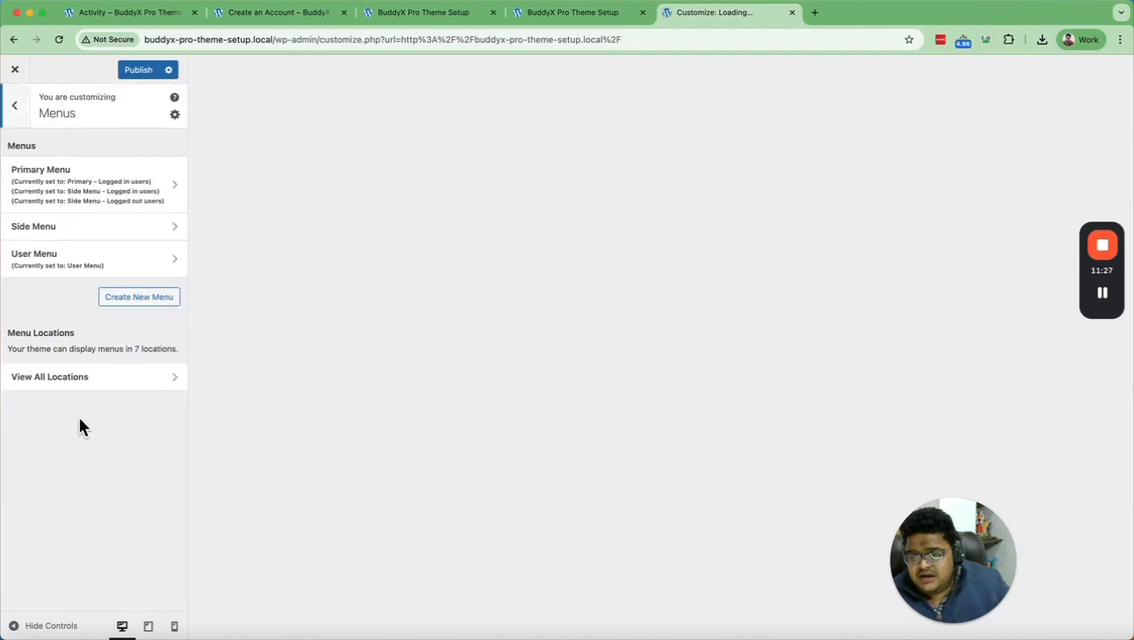
pyautogui.click(143, 201)
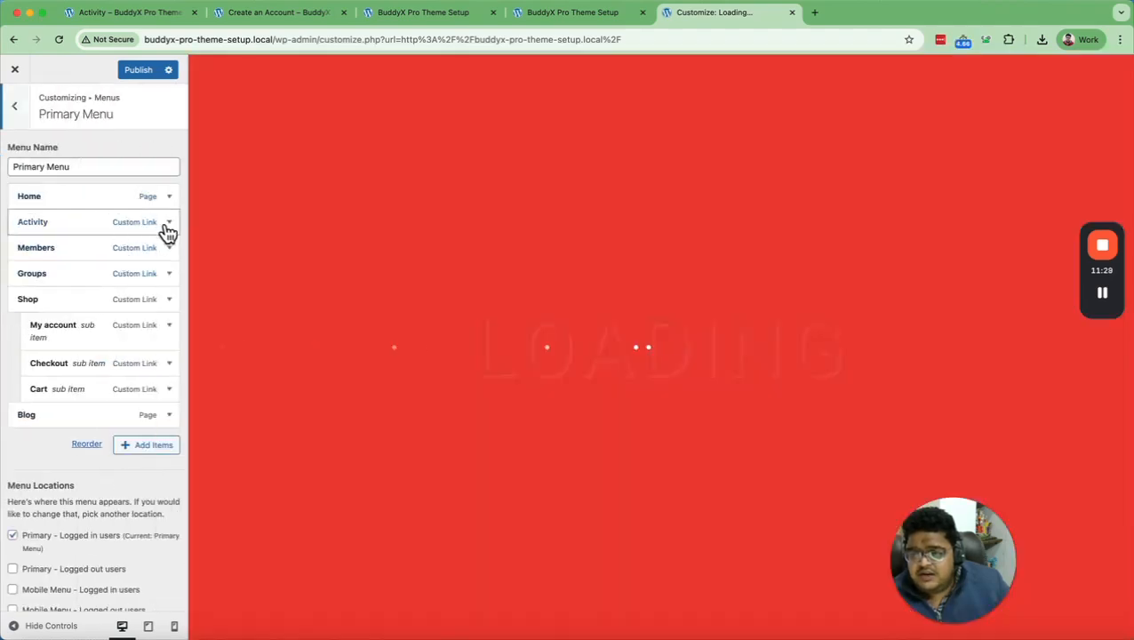
pyautogui.click(168, 223)
pyautogui.scroll(-3, 83, 323)
pyautogui.scroll(3, 53, 214)
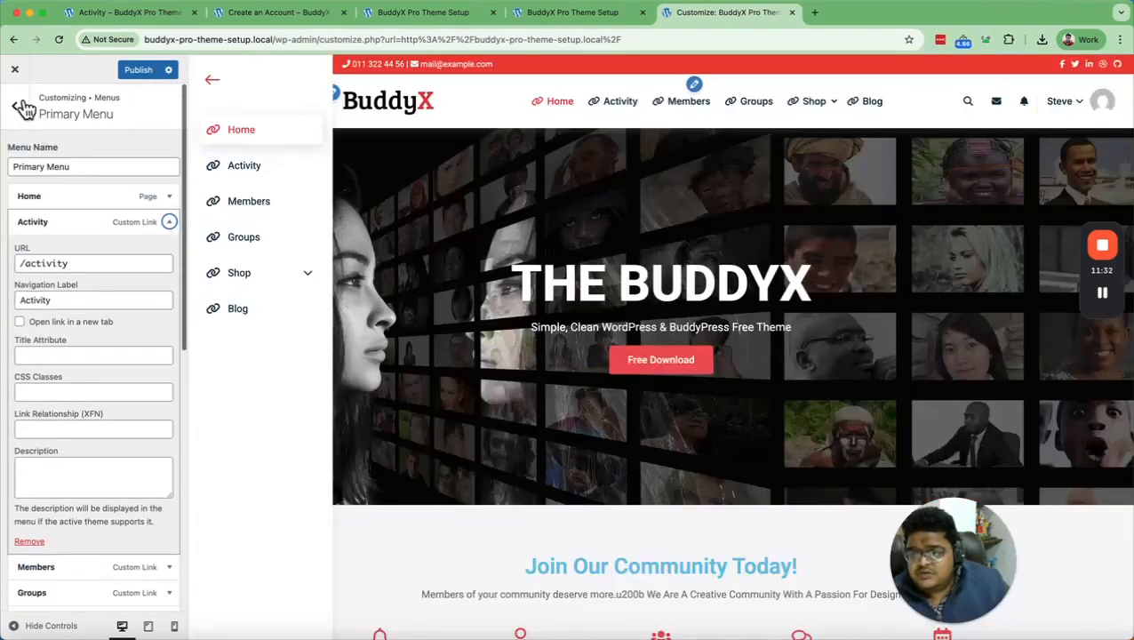
pyautogui.click(15, 68)
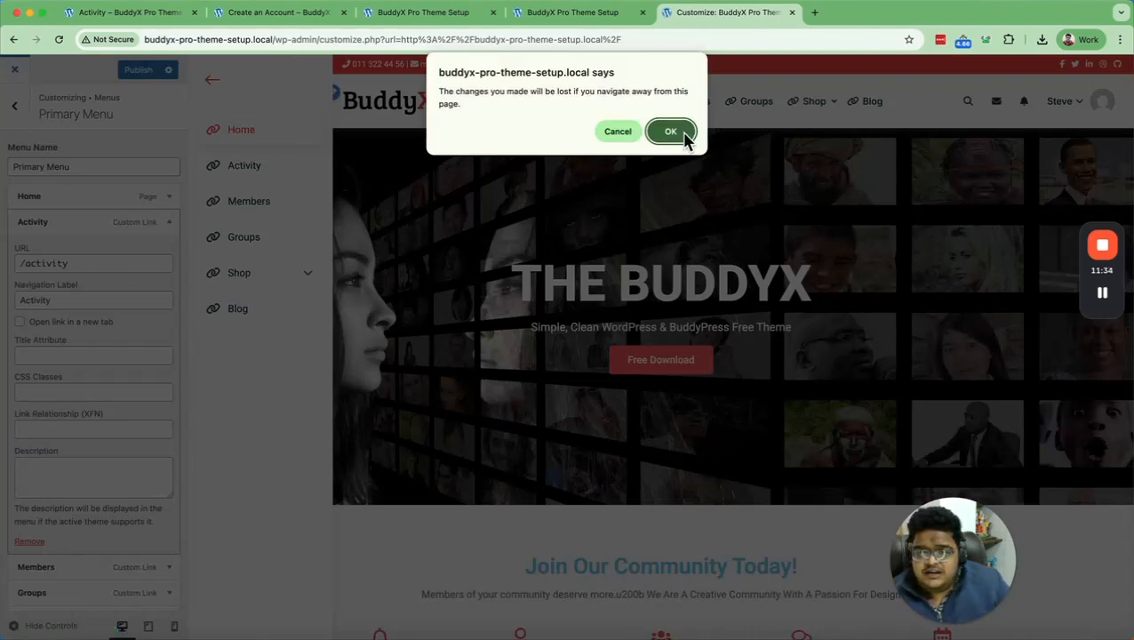
pyautogui.click(681, 133)
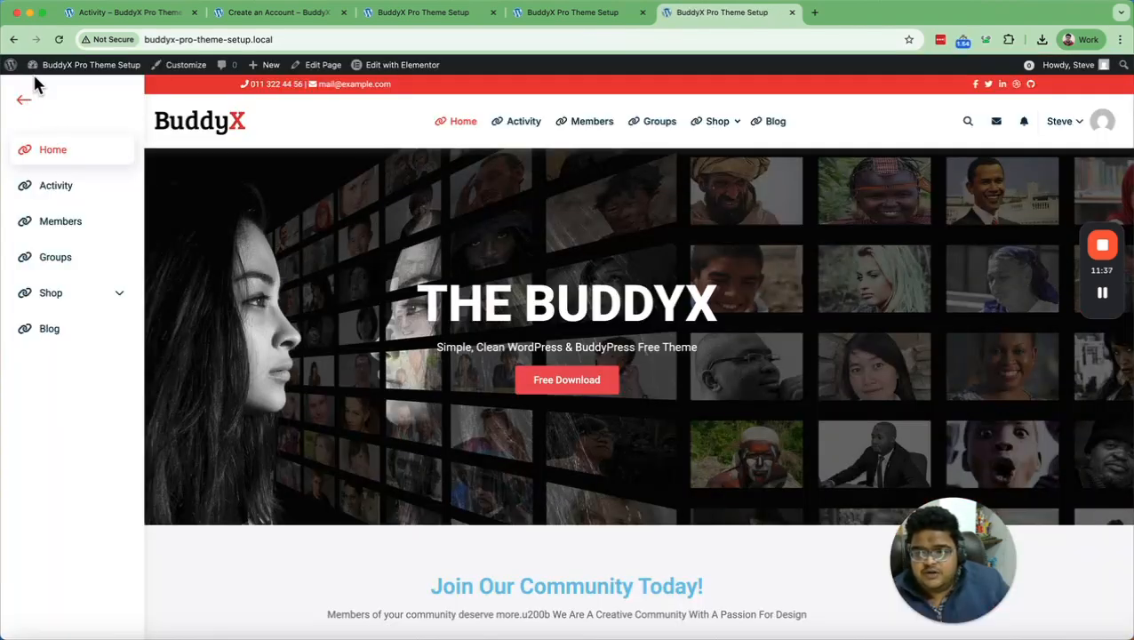
# Go to the WordPress dashboard and open the Menus page with the Primary Menu's structure.
pyautogui.moveTo(43, 96)
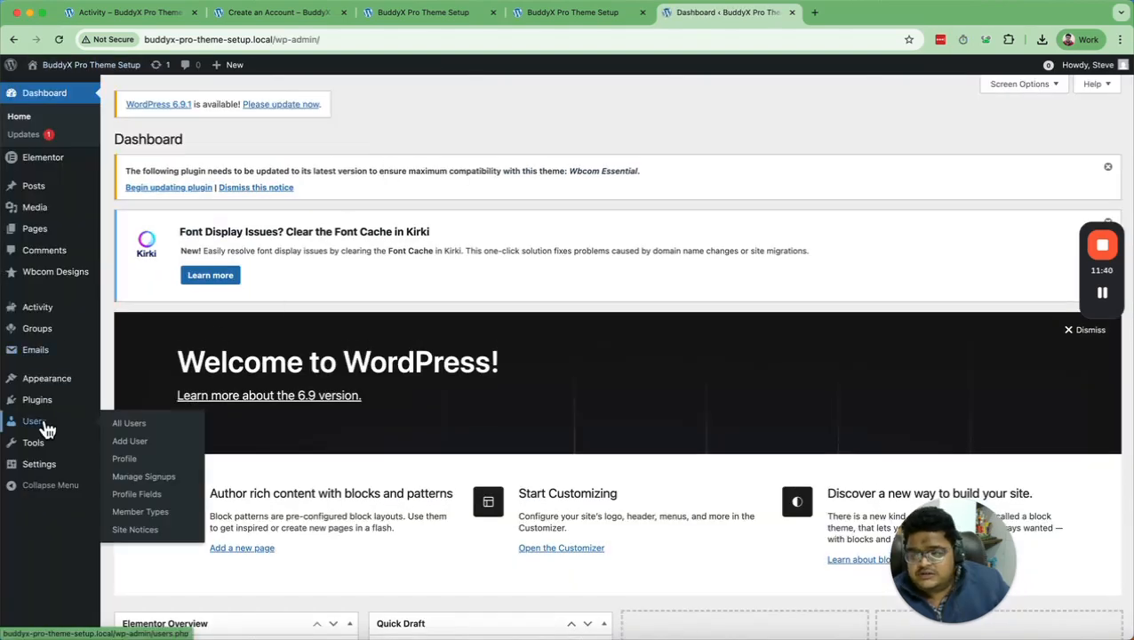
pyautogui.moveTo(50, 385)
pyautogui.click(125, 433)
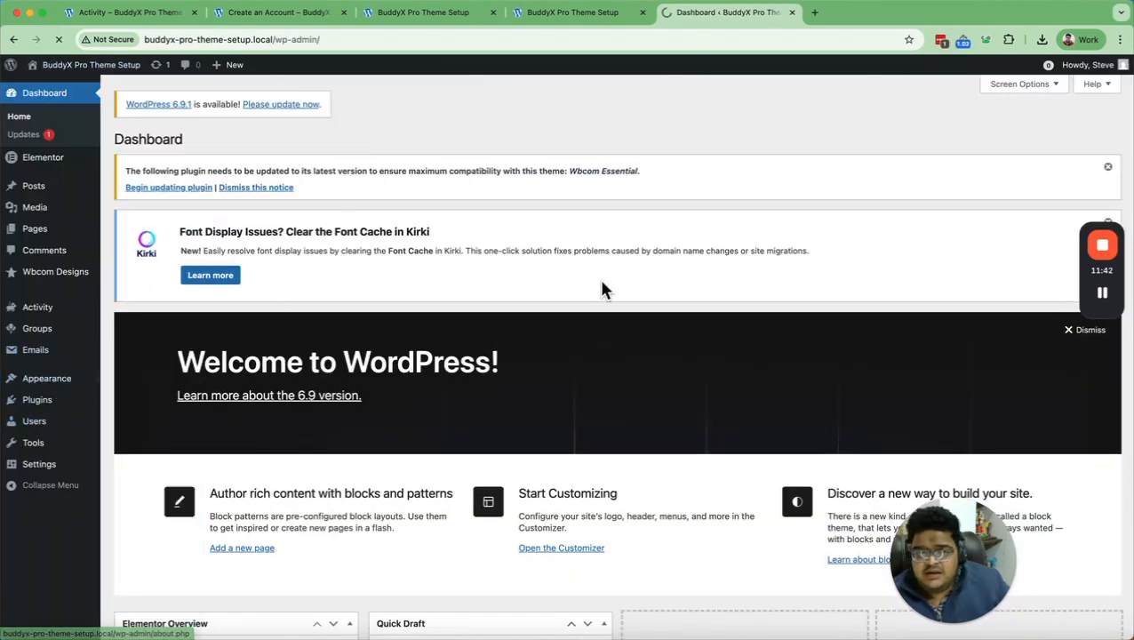
pyautogui.scroll(-5, 598, 284)
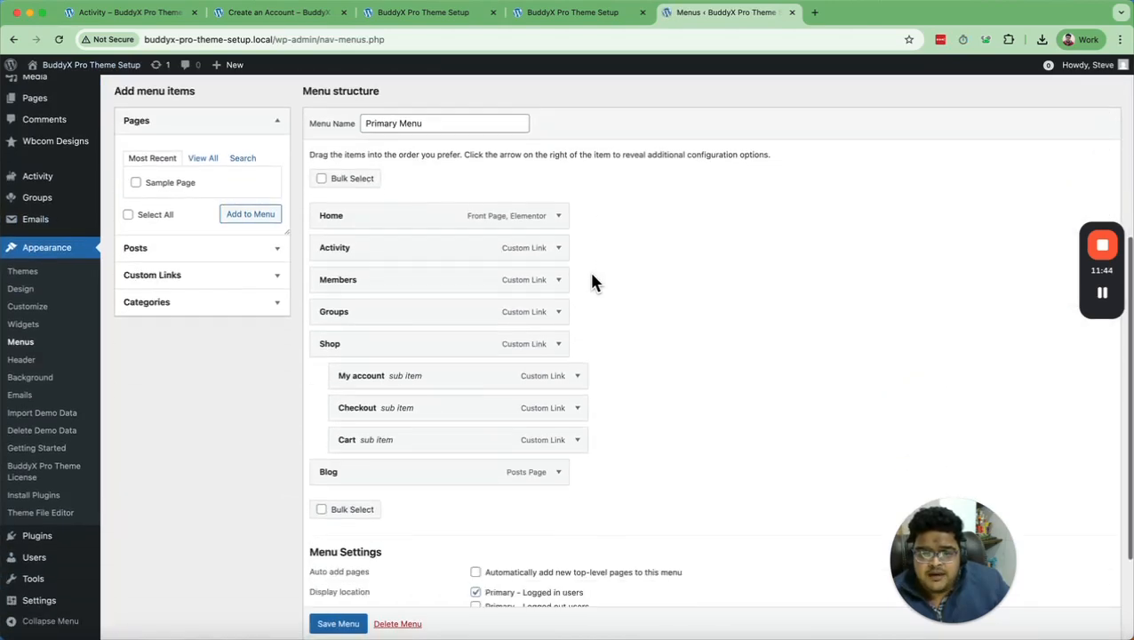
# Assign the Award icon from the Buddyx icon set to the Activity item in the Primary Menu, and save the menu.
pyautogui.click(558, 249)
pyautogui.scroll(-1, 458, 293)
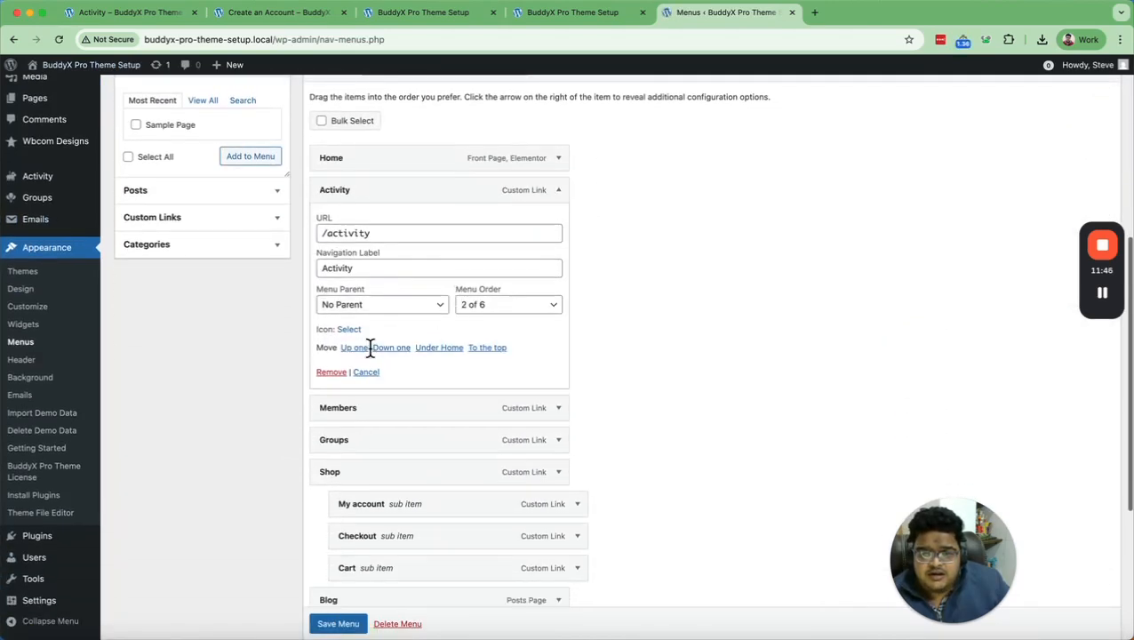
pyautogui.click(349, 331)
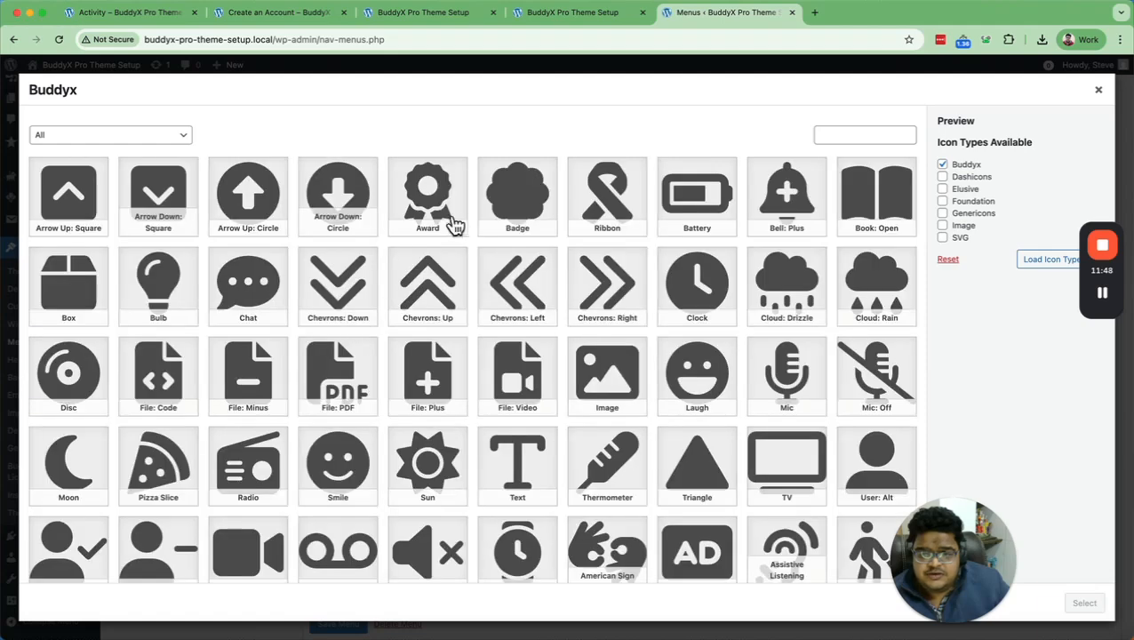
pyautogui.click(436, 204)
pyautogui.click(1084, 607)
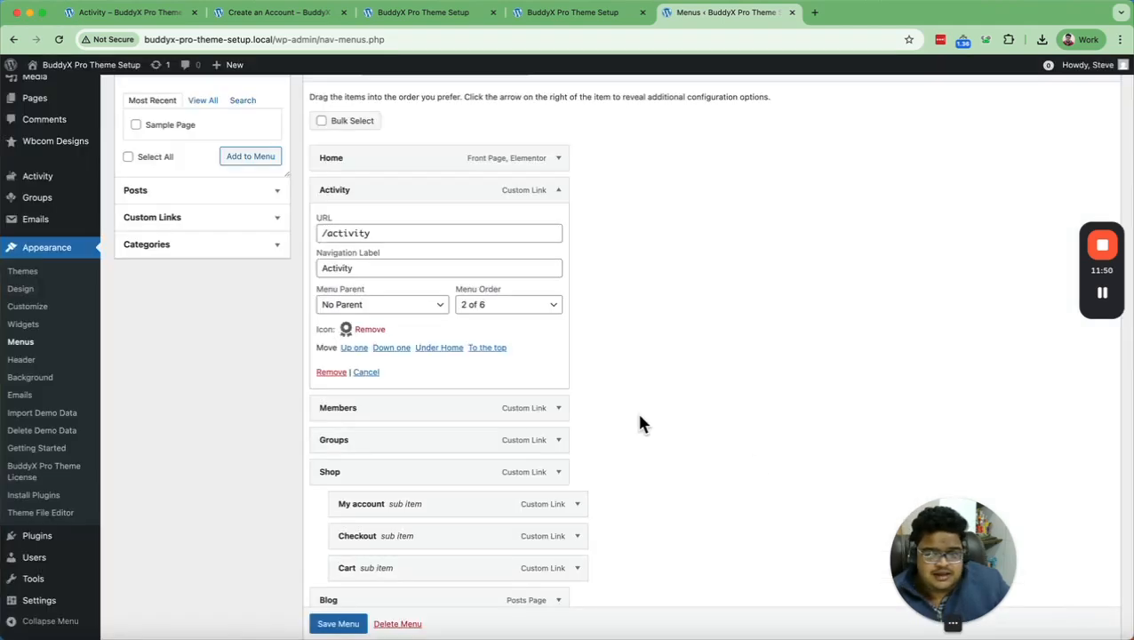
pyautogui.scroll(-5, 336, 462)
pyautogui.click(336, 587)
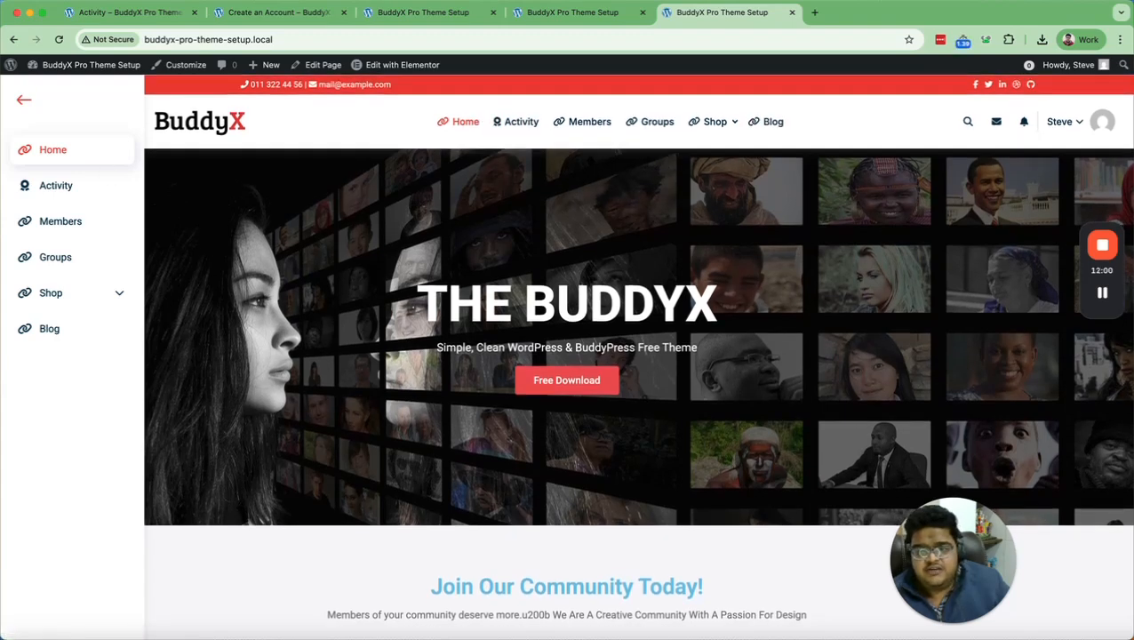
# Open the Customizer from the home page and review the Site Header options, including layout, components and login/register button style.
pyautogui.click(179, 73)
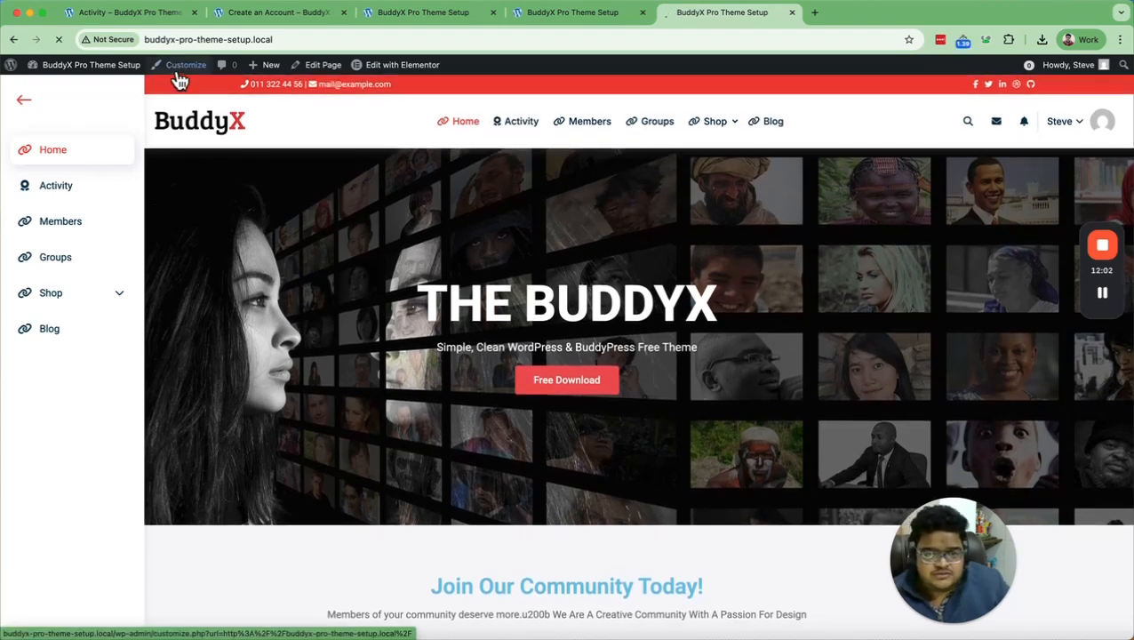
pyautogui.scroll(-1, 145, 339)
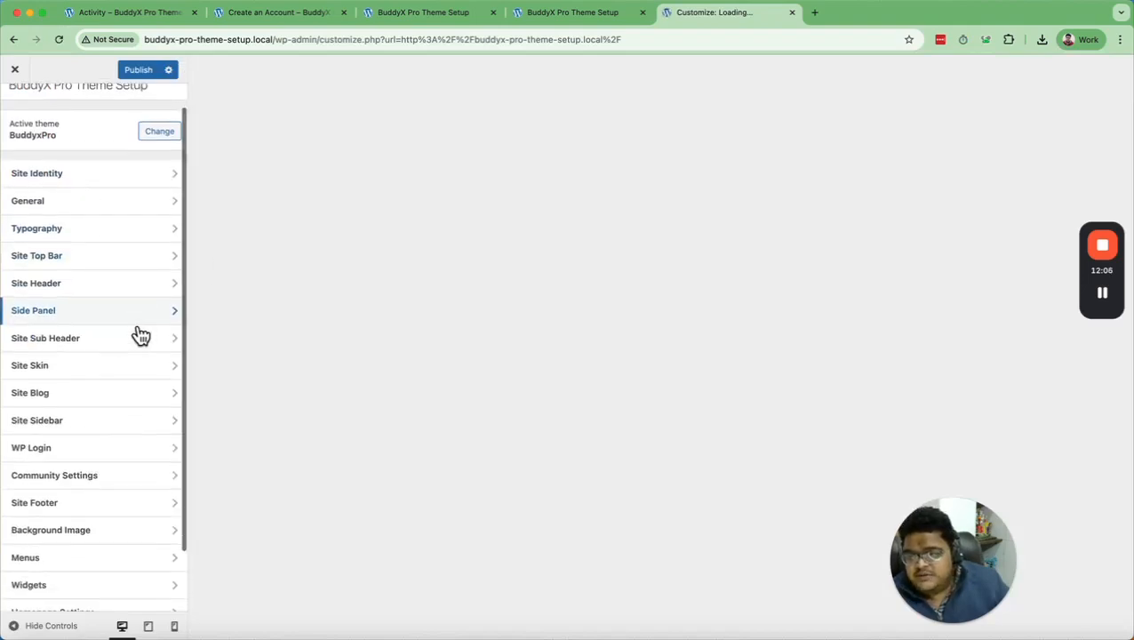
pyautogui.click(106, 286)
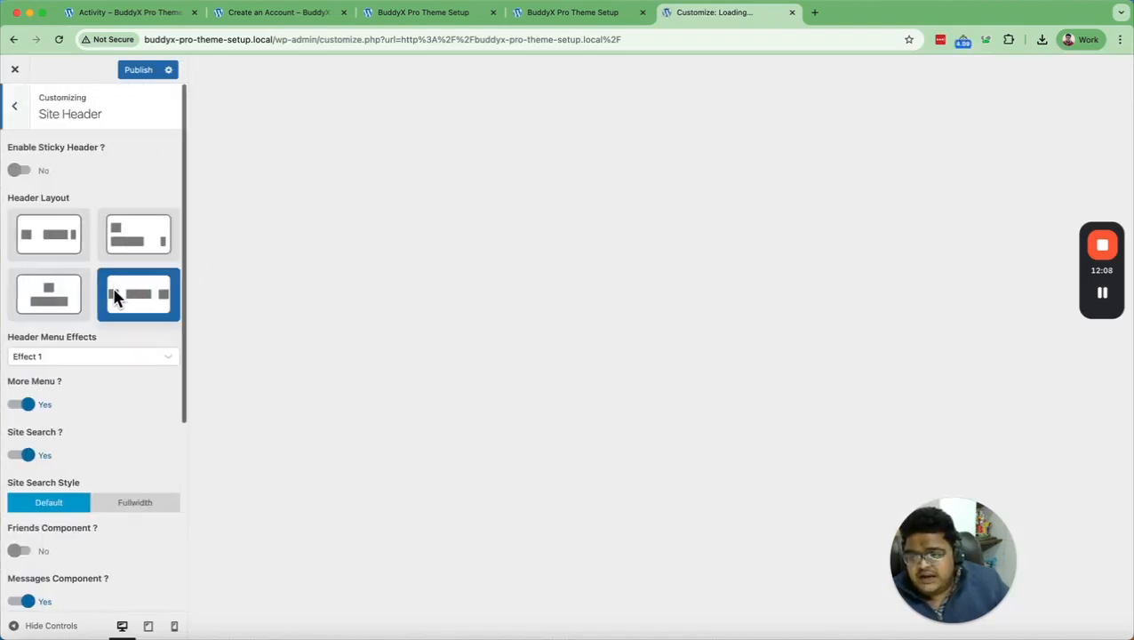
pyautogui.scroll(-5, 75, 329)
pyautogui.scroll(5, 76, 329)
pyautogui.scroll(-6, 76, 329)
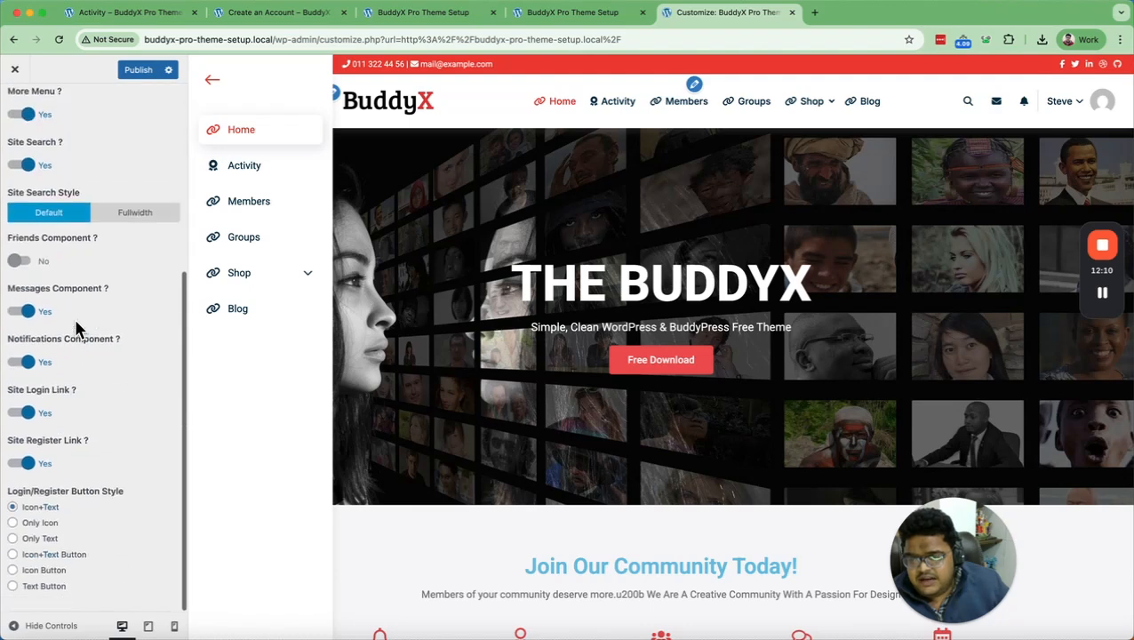
pyautogui.scroll(6, 85, 367)
pyautogui.click(16, 124)
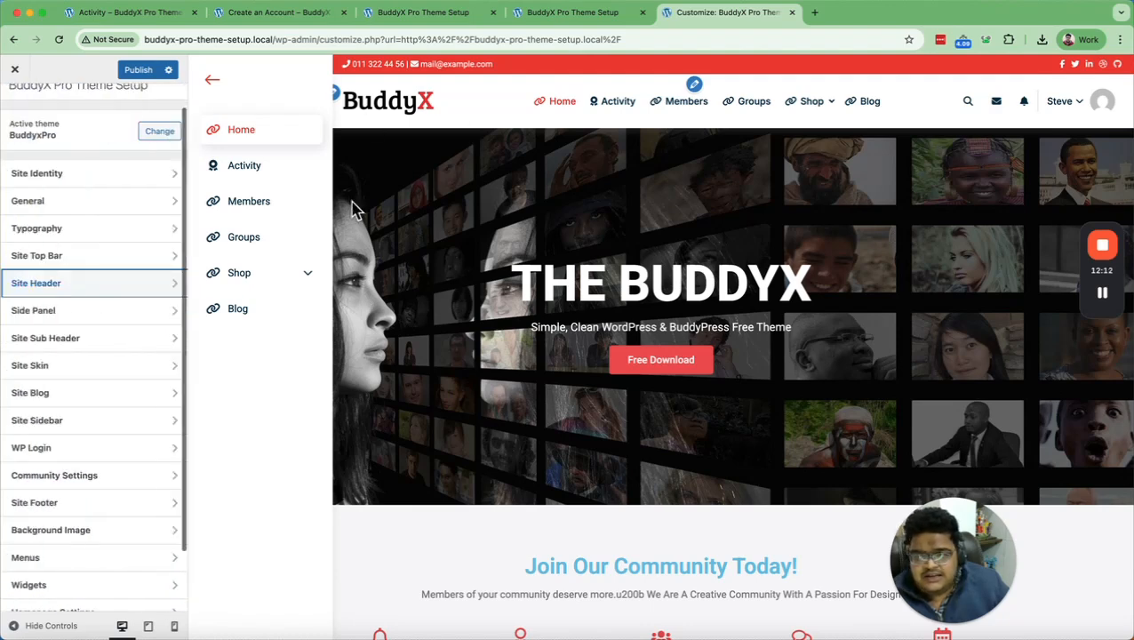
# Enable Customize Background in the Site Sub Header settings, look over its background and typography options, and publish.
pyautogui.click(160, 338)
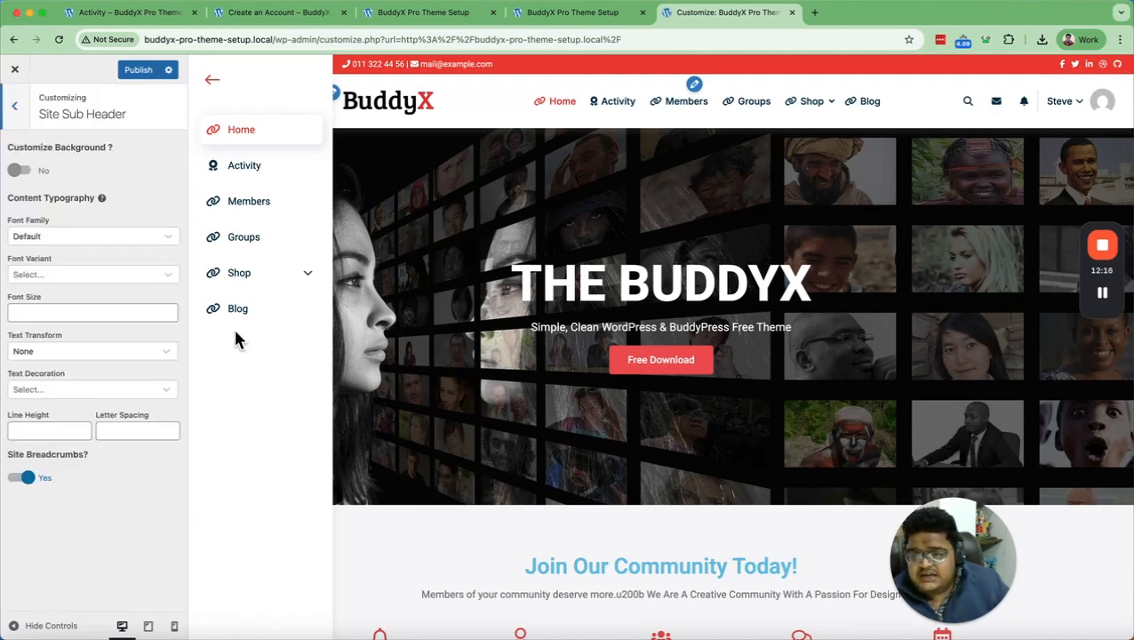
pyautogui.click(19, 171)
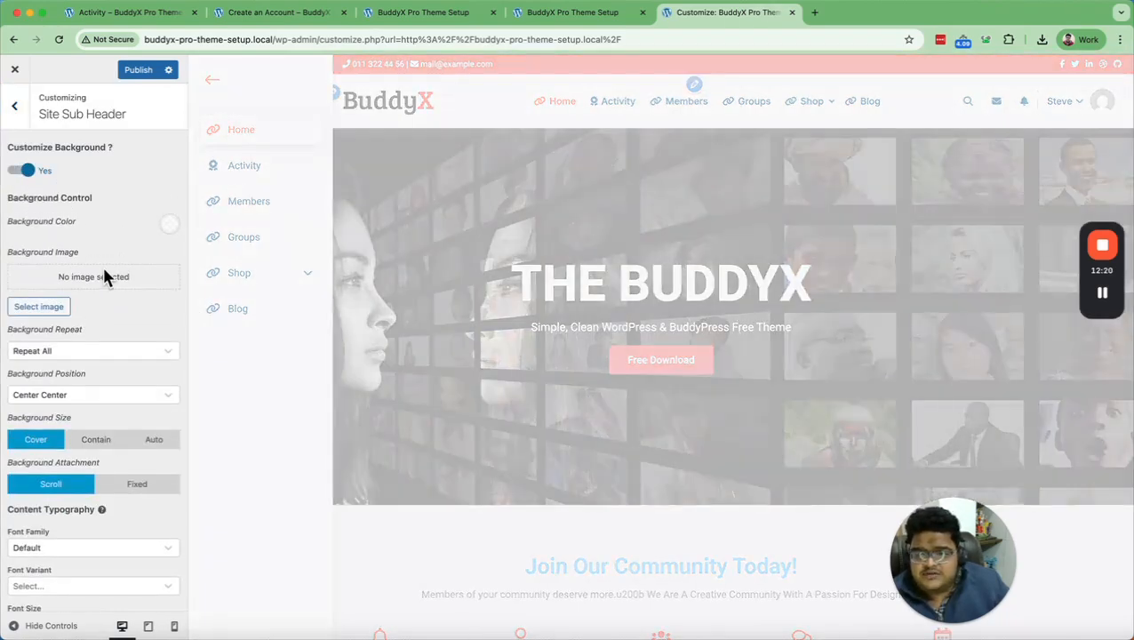
pyautogui.scroll(-3, 105, 278)
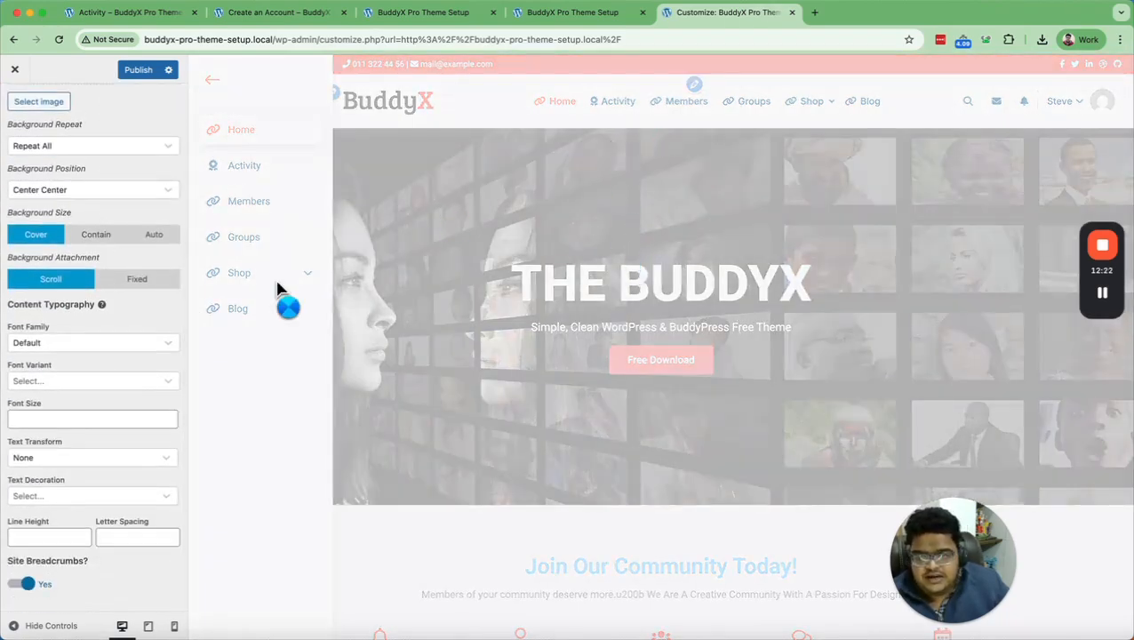
pyautogui.scroll(5, 77, 302)
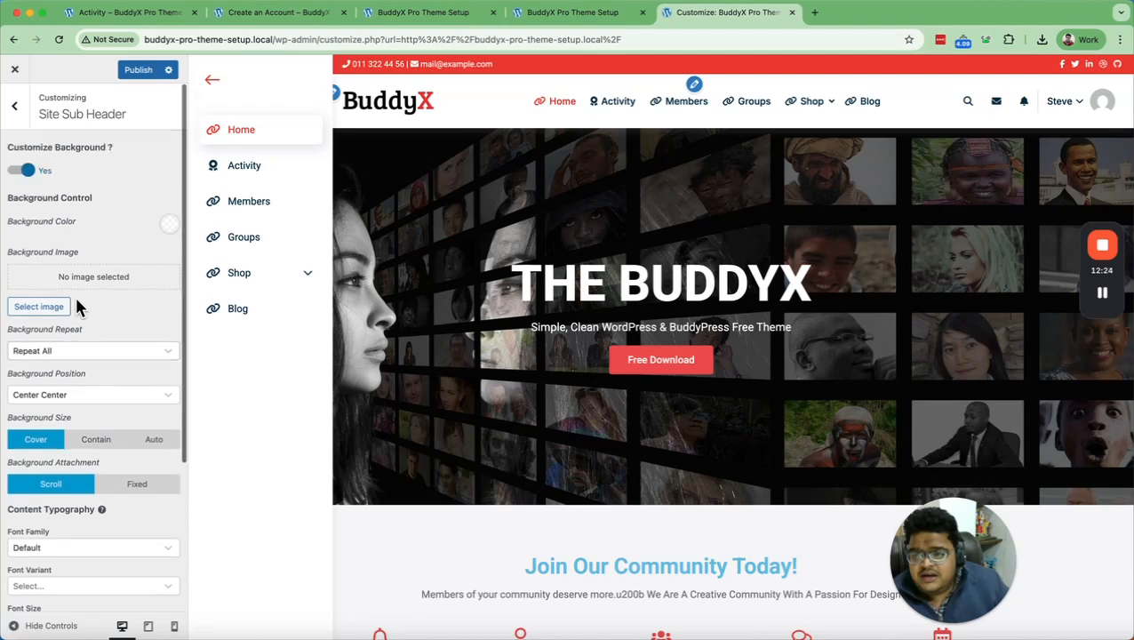
pyautogui.scroll(-2, 94, 257)
pyautogui.scroll(2, 94, 267)
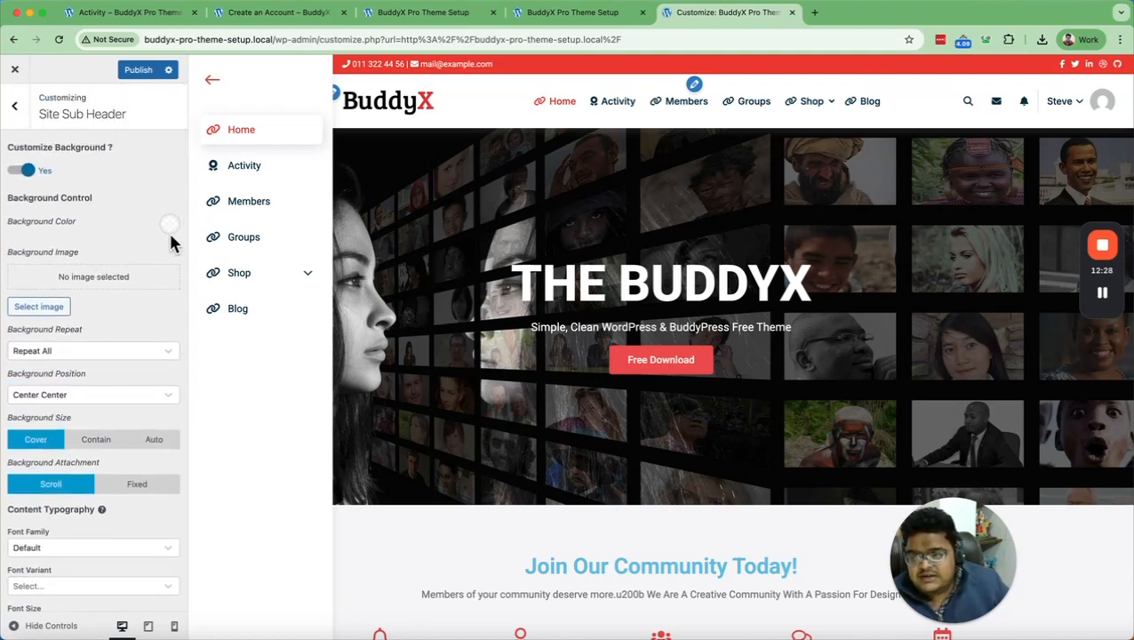
pyautogui.scroll(-5, 171, 238)
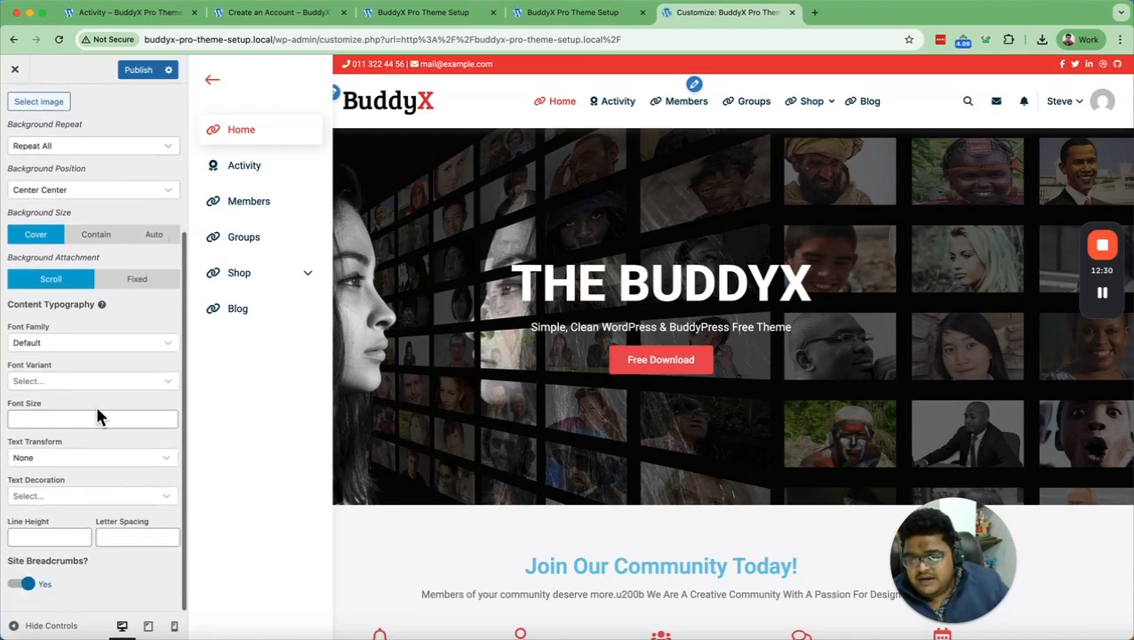
pyautogui.scroll(3, 78, 328)
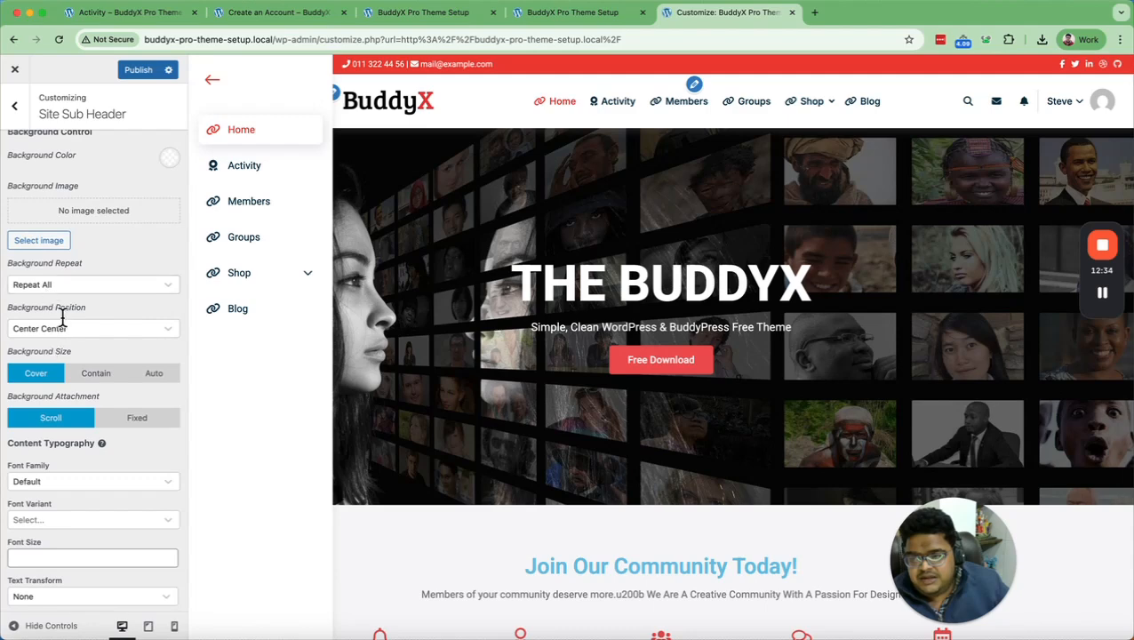
pyautogui.scroll(2, 98, 378)
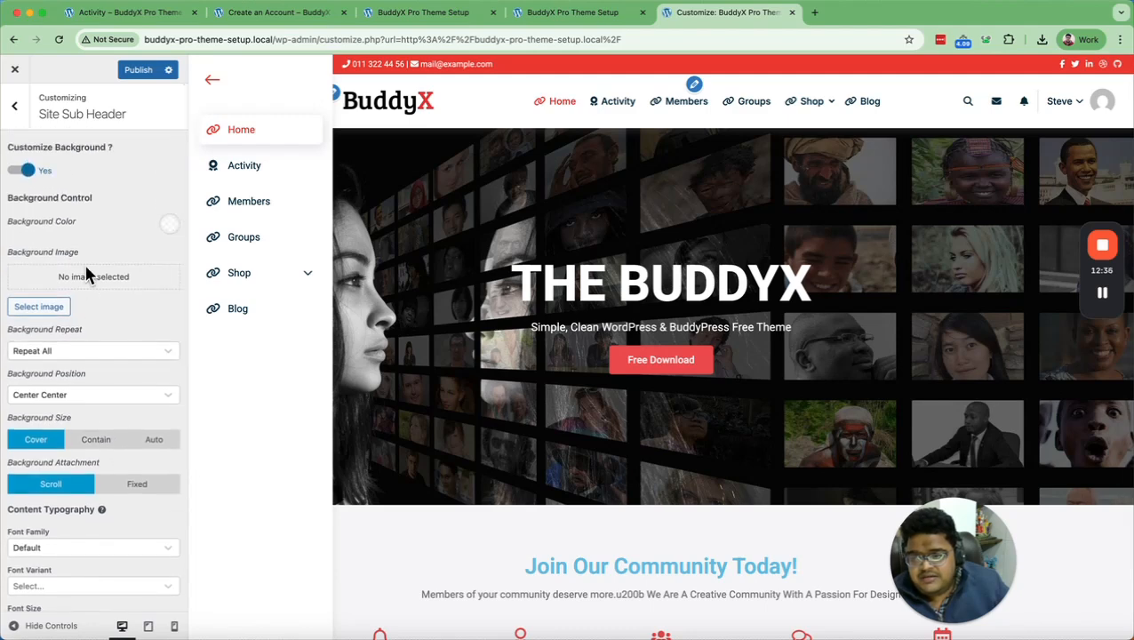
pyautogui.click(137, 71)
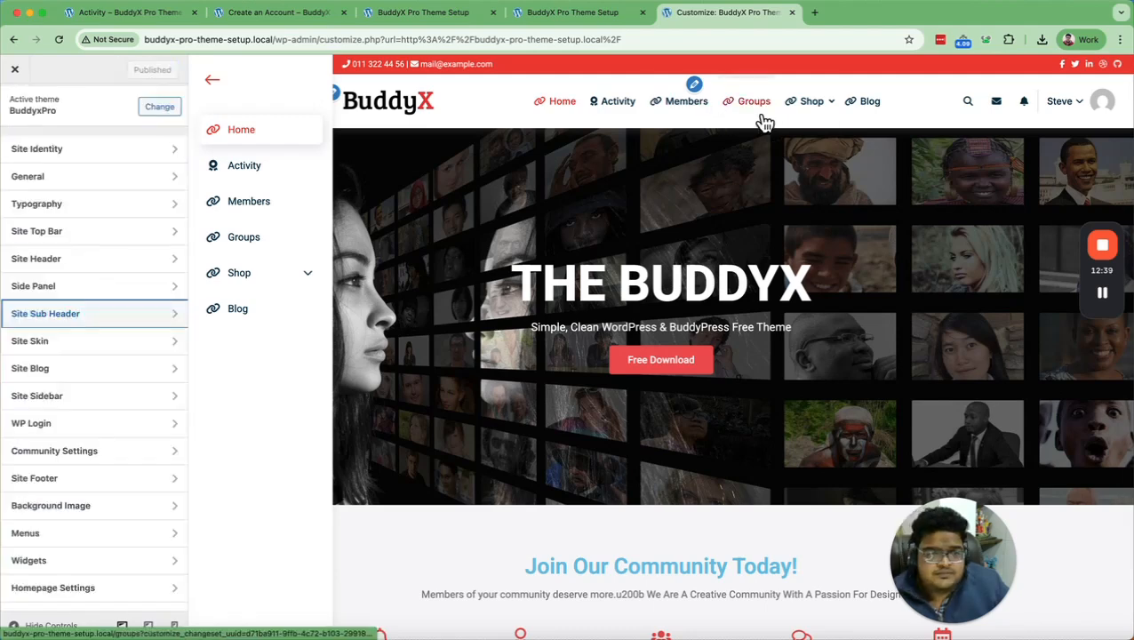
# Open the Blog page in a new browser tab to view its sub header.
pyautogui.rightClick(886, 110)
pyautogui.click(927, 109)
pyautogui.click(843, 14)
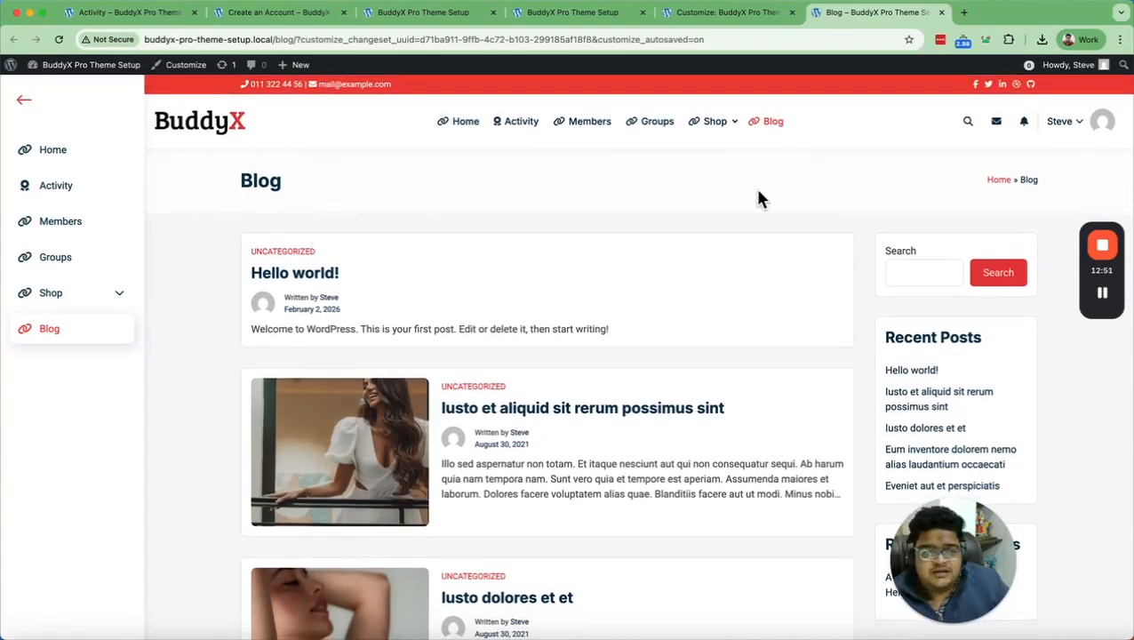
# Set the Site Sub Header background color to the red preset, publish, and check it on the Blog page.
pyautogui.click(708, 14)
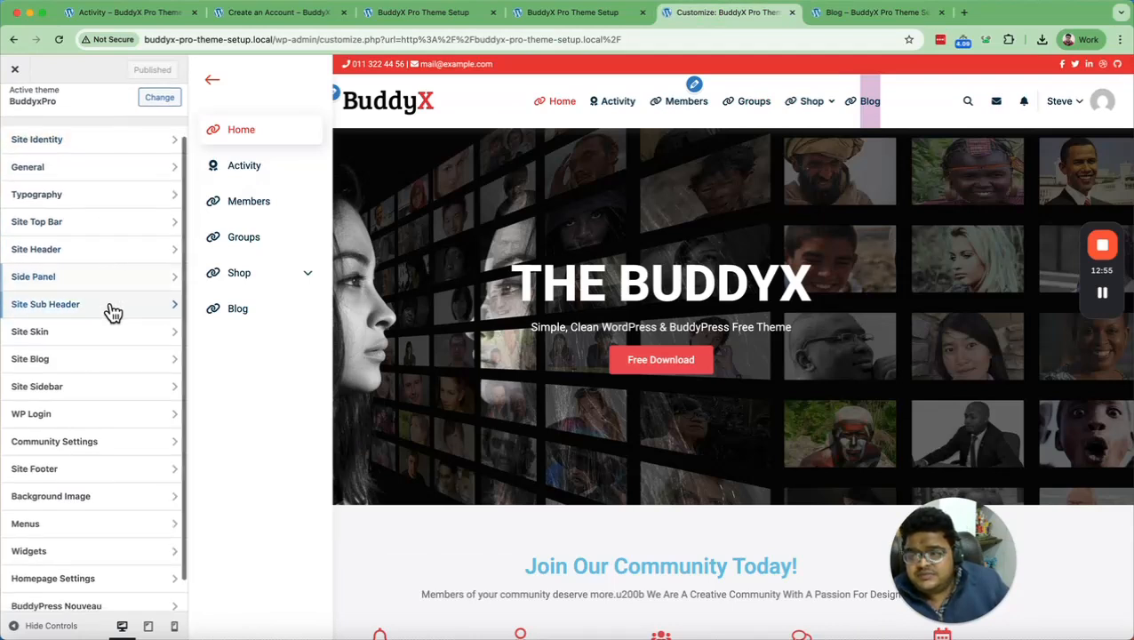
pyautogui.click(111, 312)
pyautogui.click(169, 223)
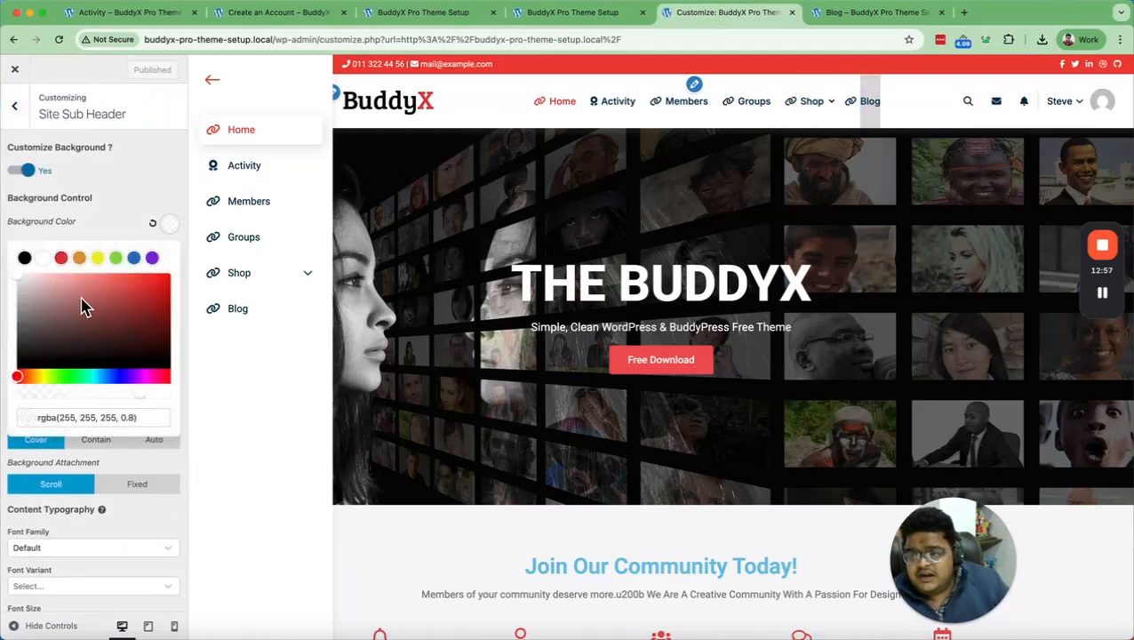
pyautogui.click(61, 258)
pyautogui.click(147, 71)
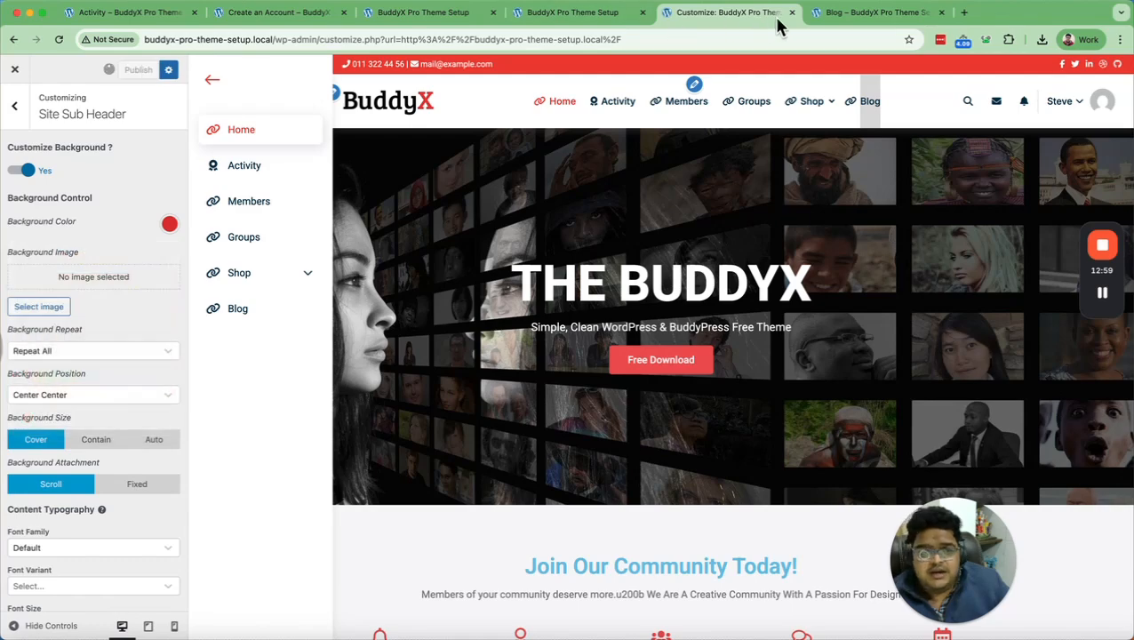
pyautogui.click(864, 16)
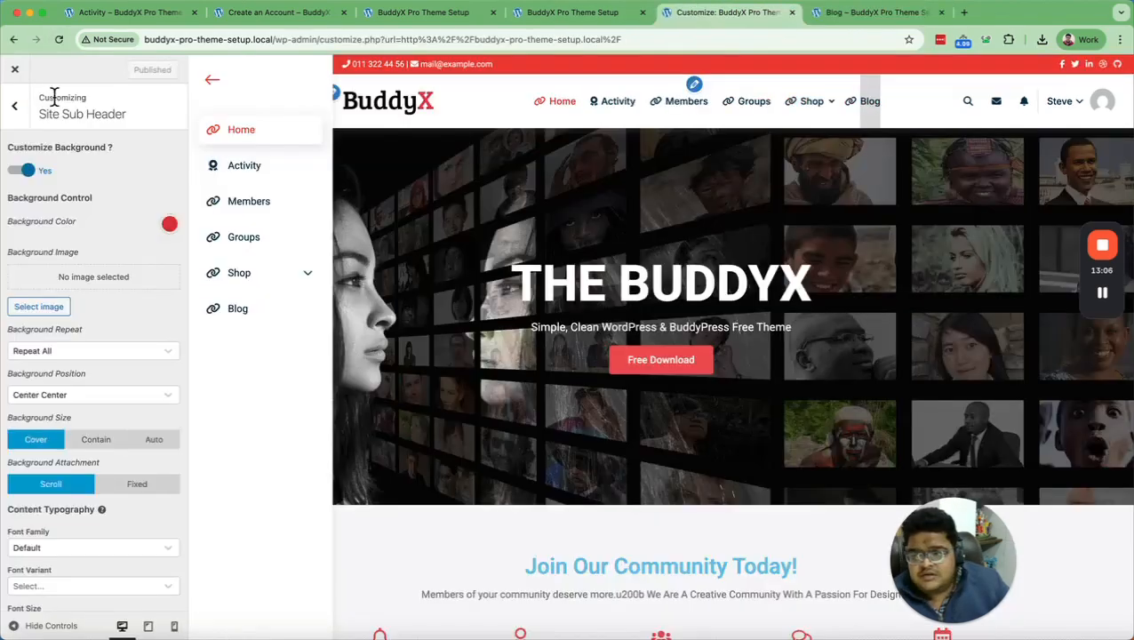
# Review the Site Skin options, including the color mode, color scheme and custom colors for the top bar, header and body.
pyautogui.click(19, 111)
pyautogui.scroll(-1, 53, 267)
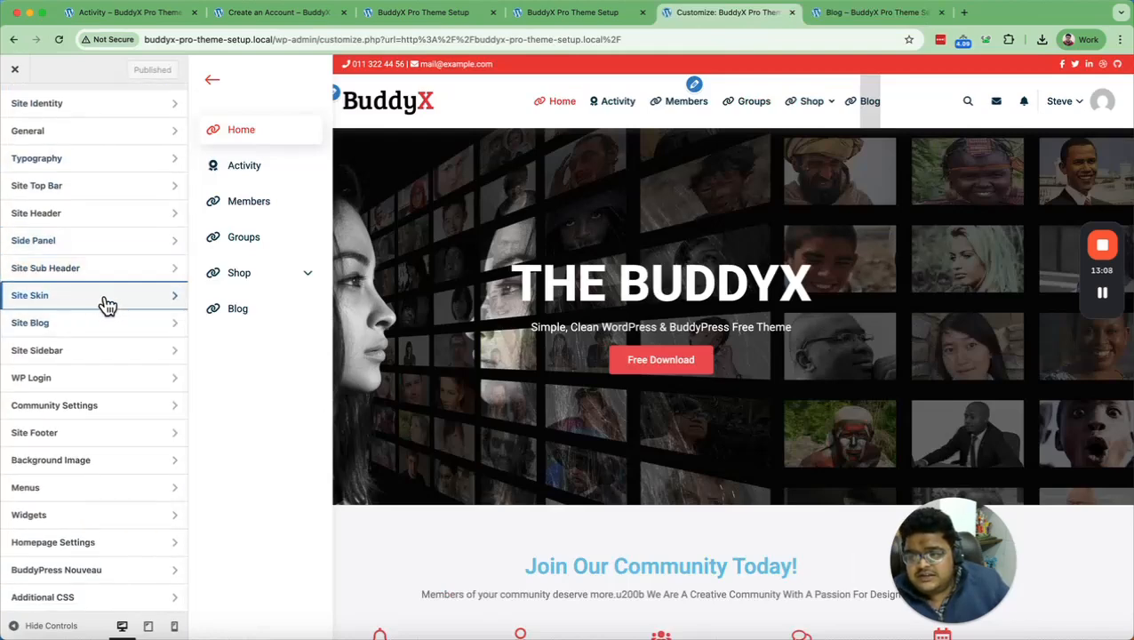
pyautogui.click(107, 300)
pyautogui.scroll(-5, 138, 293)
pyautogui.scroll(5, 169, 280)
pyautogui.scroll(-15, 96, 279)
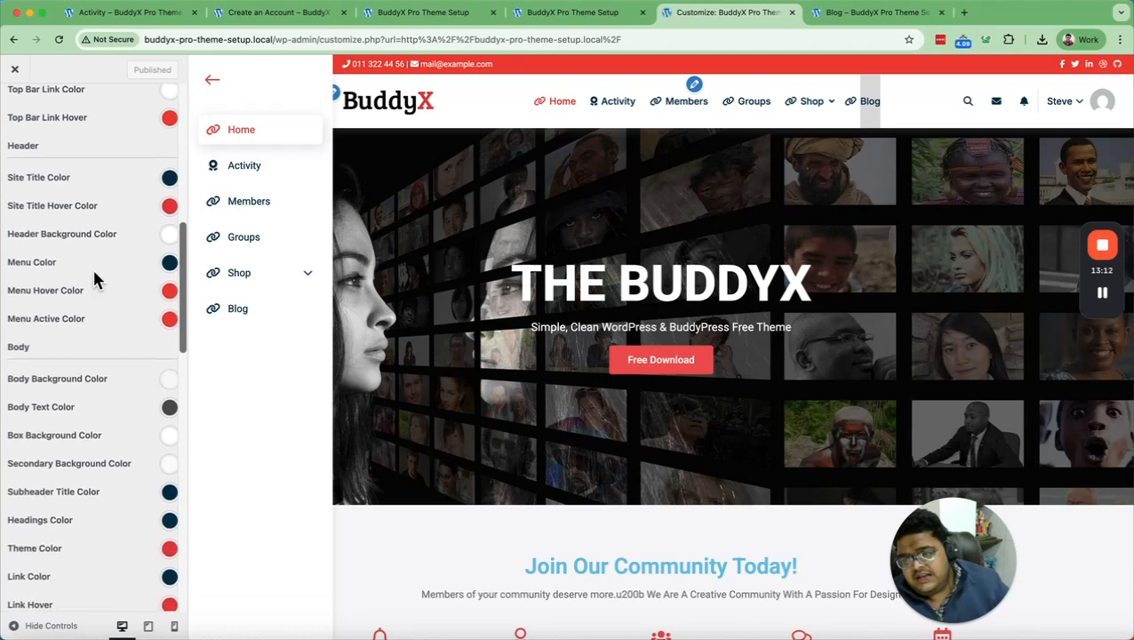
pyautogui.scroll(15, 94, 278)
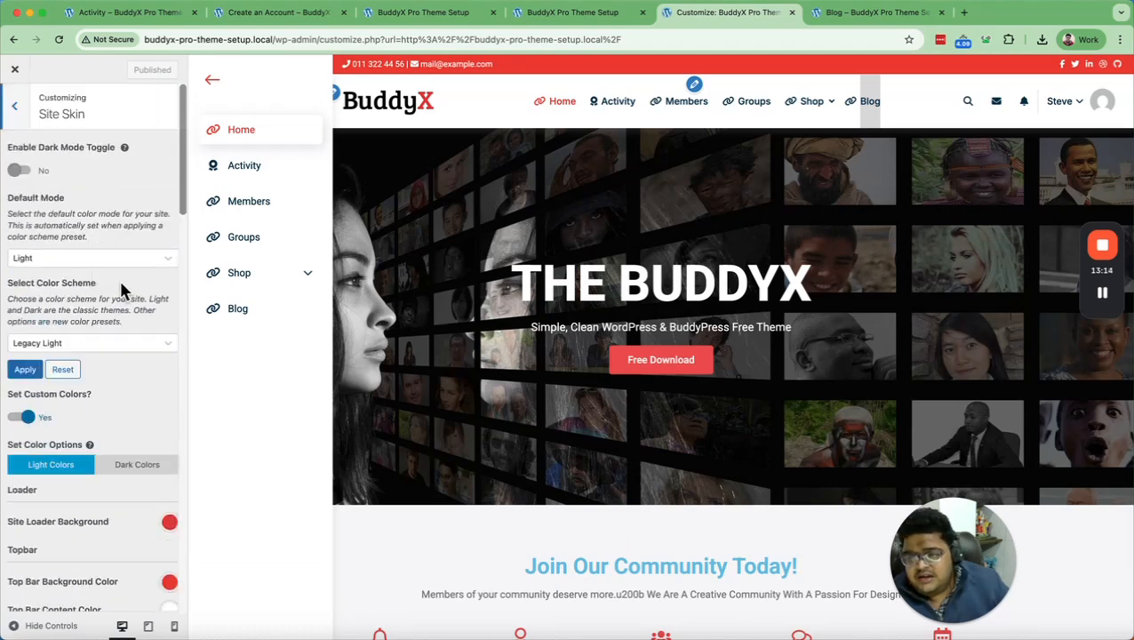
# Enable the Dark Mode Toggle in Site Skin and check the site preview.
pyautogui.click(19, 170)
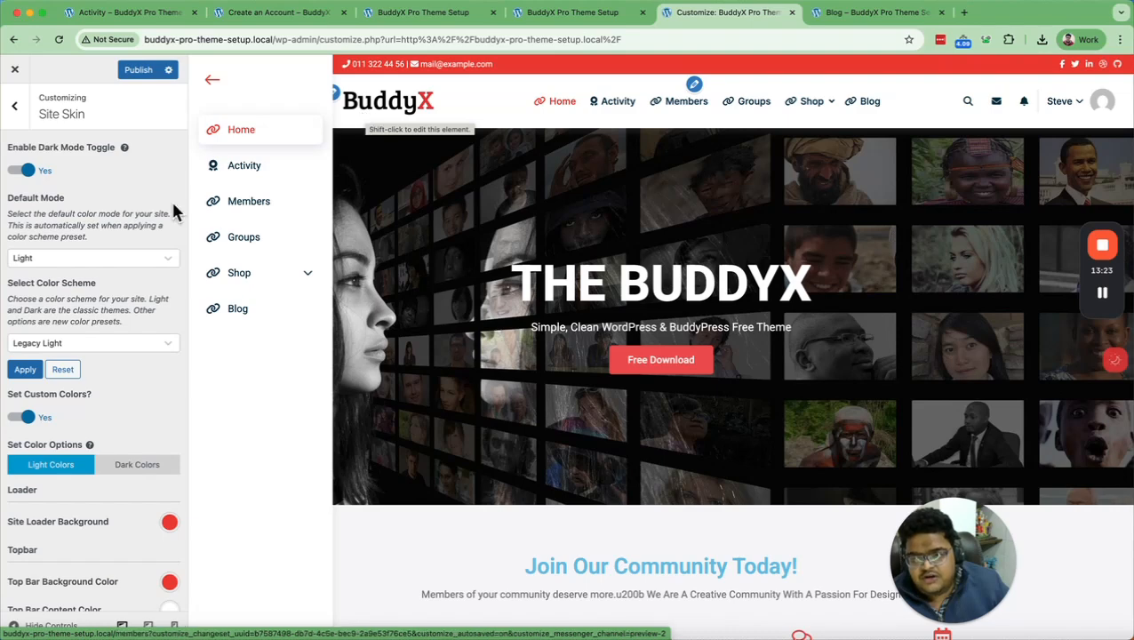
pyautogui.scroll(-1, 626, 249)
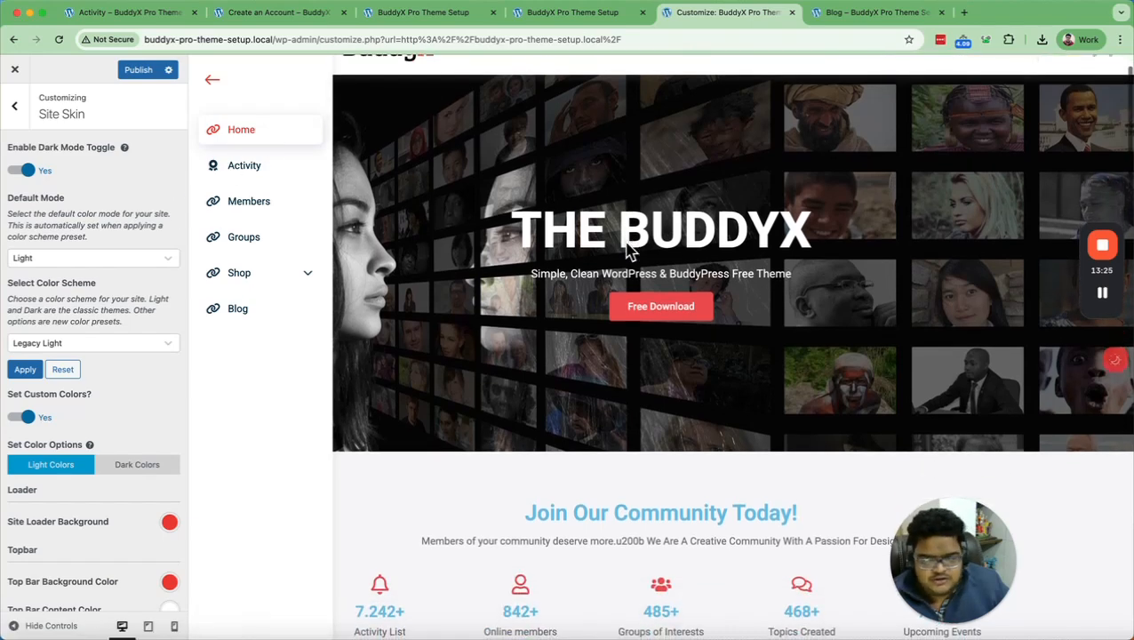
pyautogui.scroll(-1, 89, 253)
# Switch the Site Skin custom color options to the dark color set and view the default mode choices.
pyautogui.scroll(-1, 88, 252)
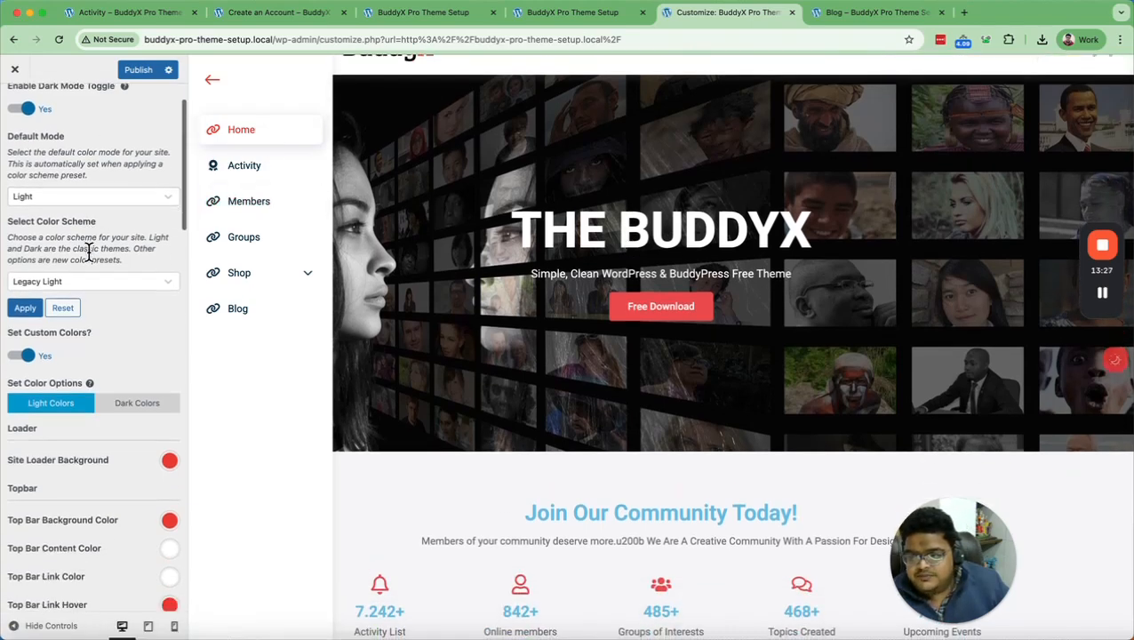
pyautogui.scroll(-3, 89, 257)
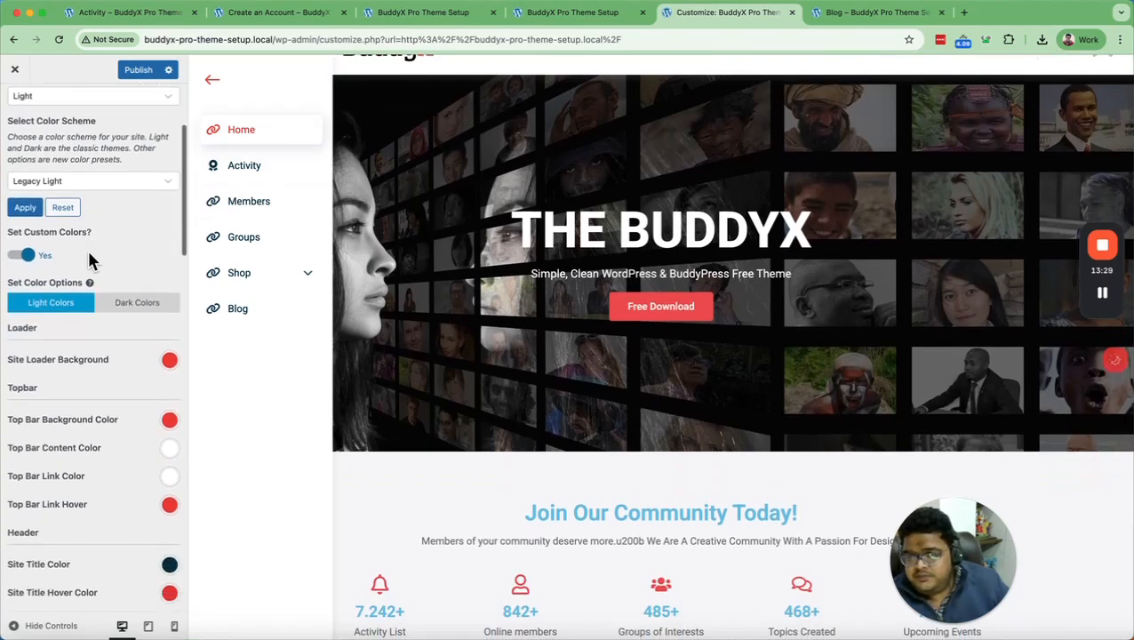
pyautogui.scroll(1, 71, 218)
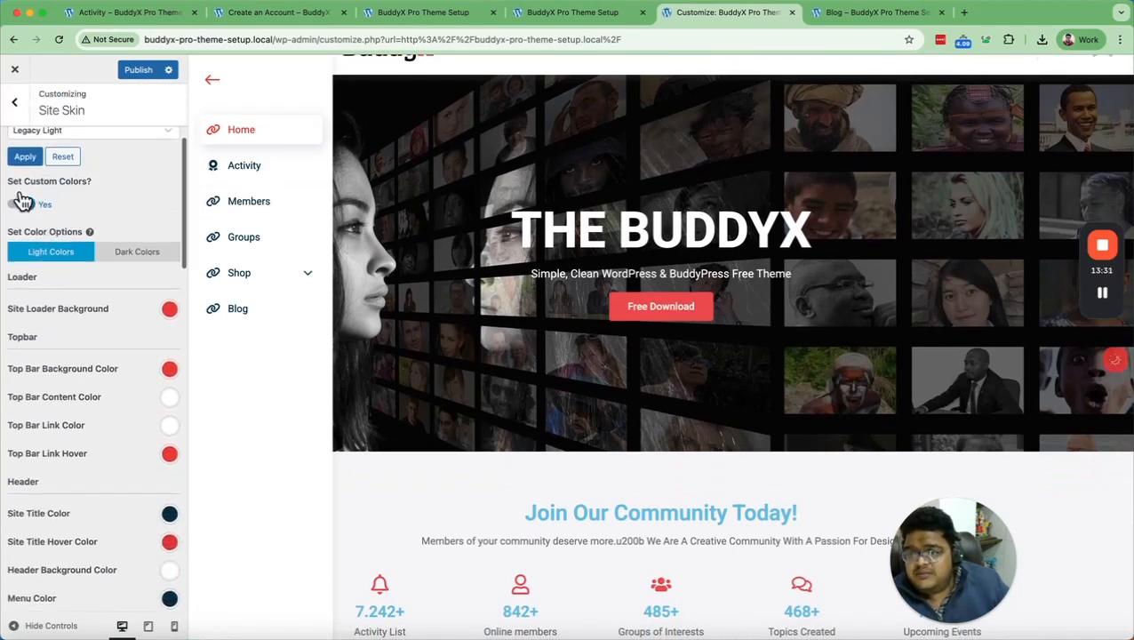
pyautogui.click(138, 253)
pyautogui.click(137, 255)
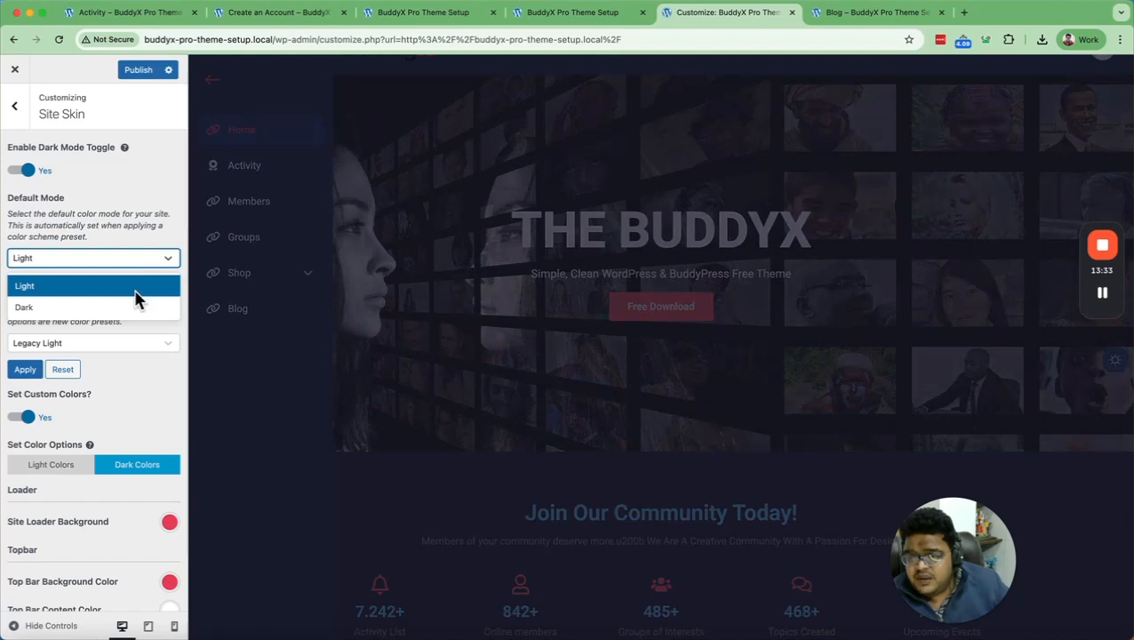
# Review the dark color settings for the loader, top bar and header in Site Skin.
pyautogui.scroll(-5, 119, 343)
pyautogui.scroll(3, 73, 215)
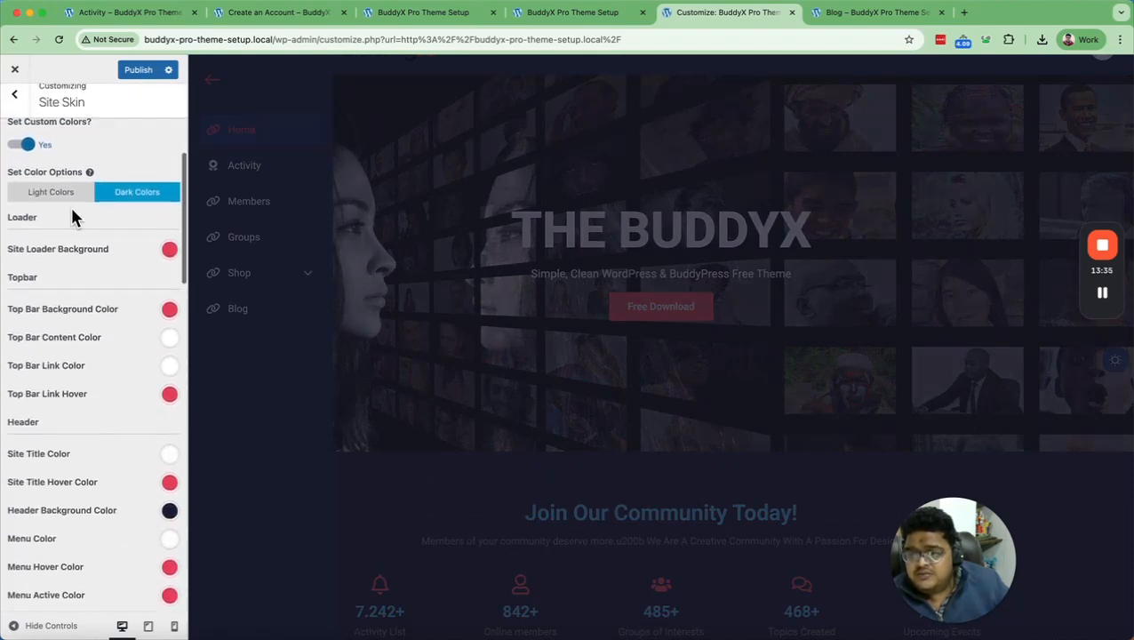
pyautogui.scroll(1, 70, 207)
pyautogui.scroll(1, 79, 305)
pyautogui.scroll(-1, 122, 310)
pyautogui.click(124, 317)
pyautogui.click(18, 416)
pyautogui.scroll(-3, 134, 322)
pyautogui.scroll(-6, 146, 350)
pyautogui.scroll(7, 149, 350)
pyautogui.scroll(1, 147, 345)
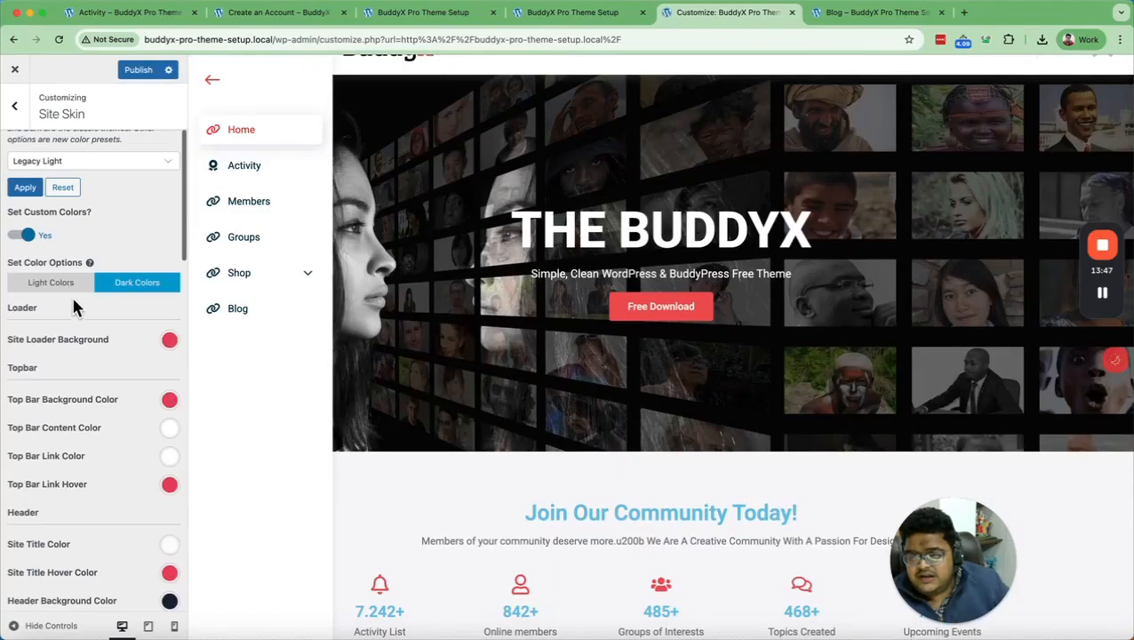
# Switch back to the light color set and review its header, body, button and side panel colors.
pyautogui.doubleClick(73, 283)
pyautogui.scroll(-1, 151, 397)
pyautogui.scroll(-2, 151, 400)
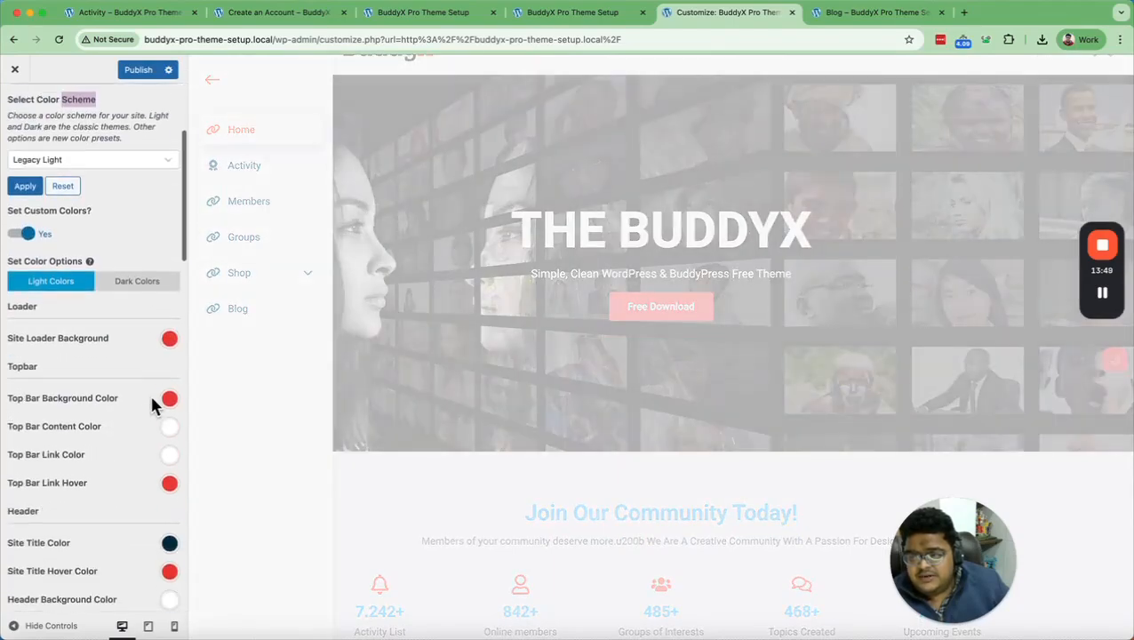
pyautogui.scroll(3, 153, 398)
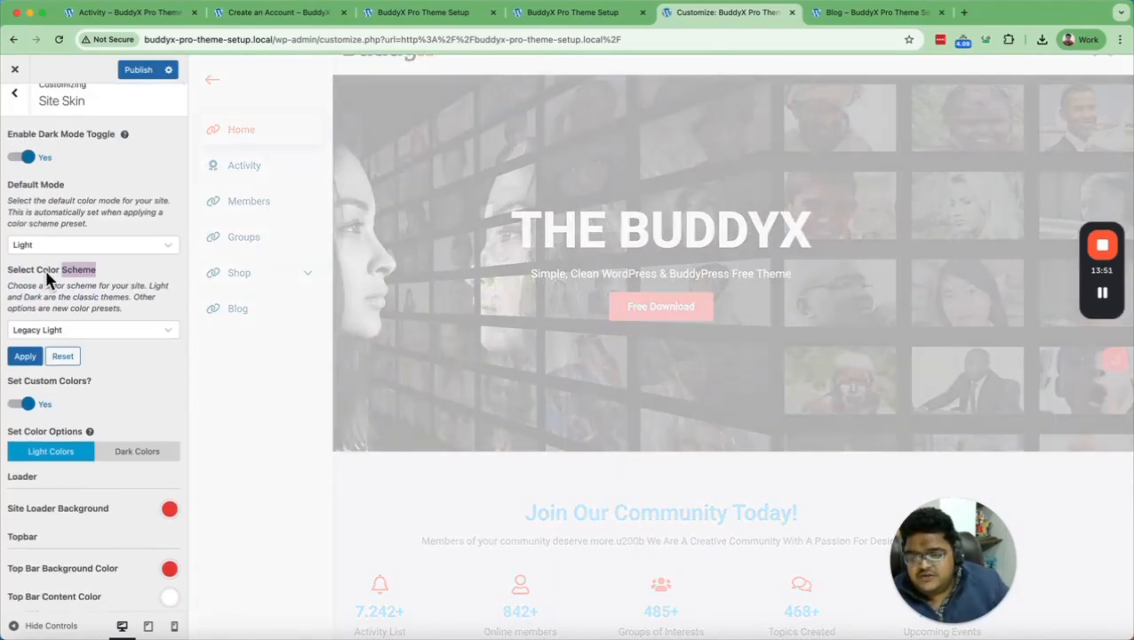
pyautogui.scroll(-5, 45, 269)
pyautogui.scroll(5, 47, 281)
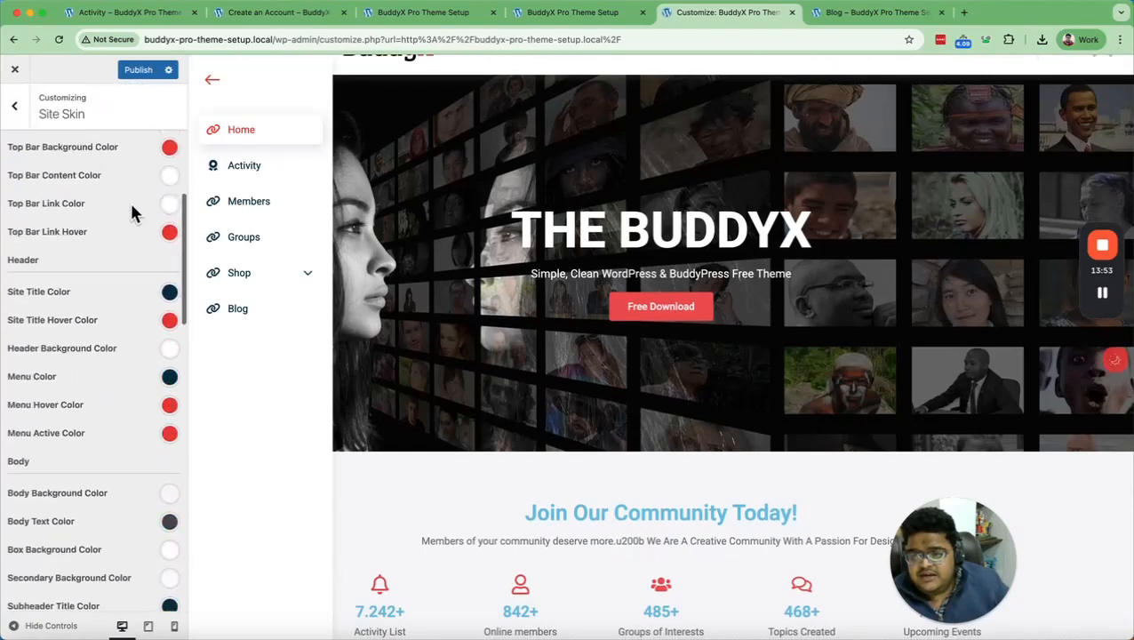
pyautogui.scroll(-10, 106, 291)
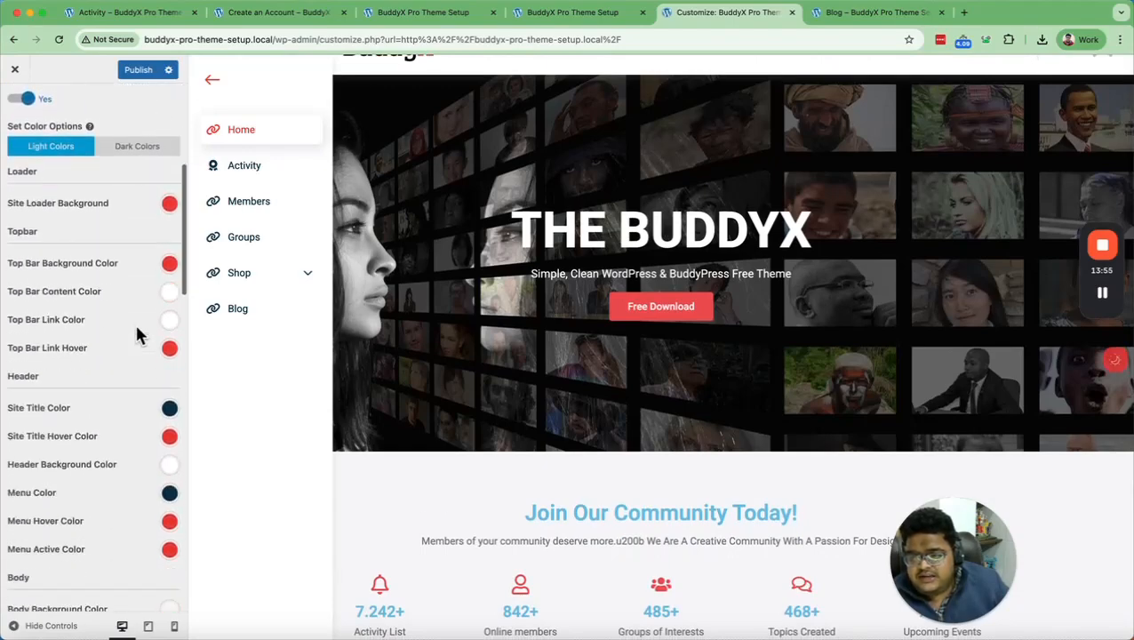
pyautogui.scroll(5, 139, 260)
pyautogui.scroll(-5, 140, 329)
pyautogui.scroll(6, 136, 334)
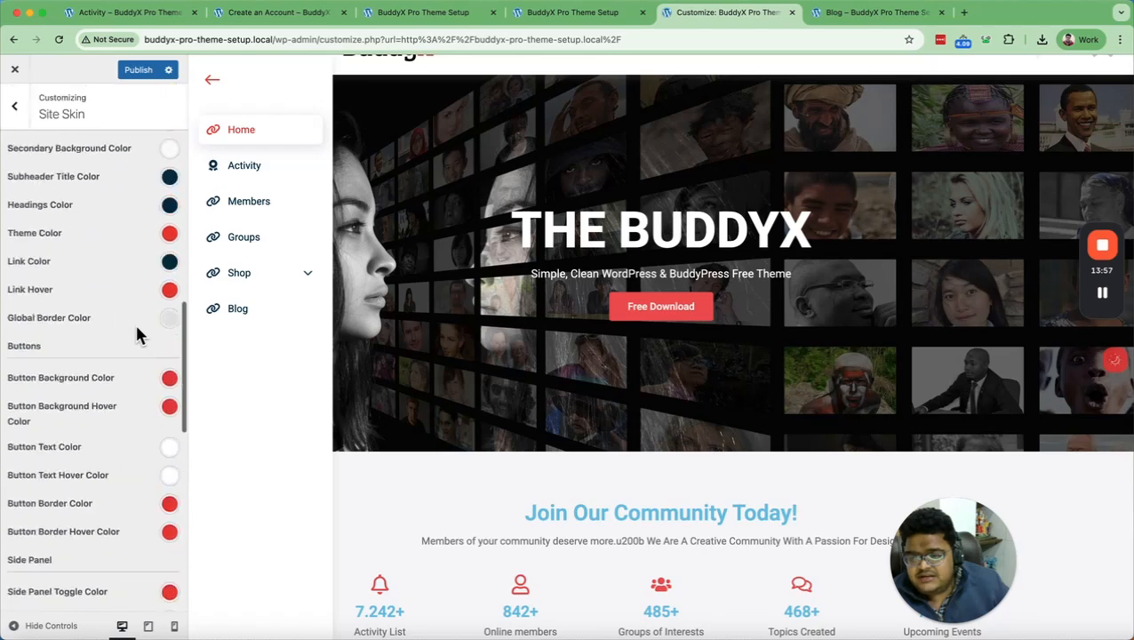
pyautogui.scroll(-5, 137, 334)
pyautogui.scroll(10, 137, 334)
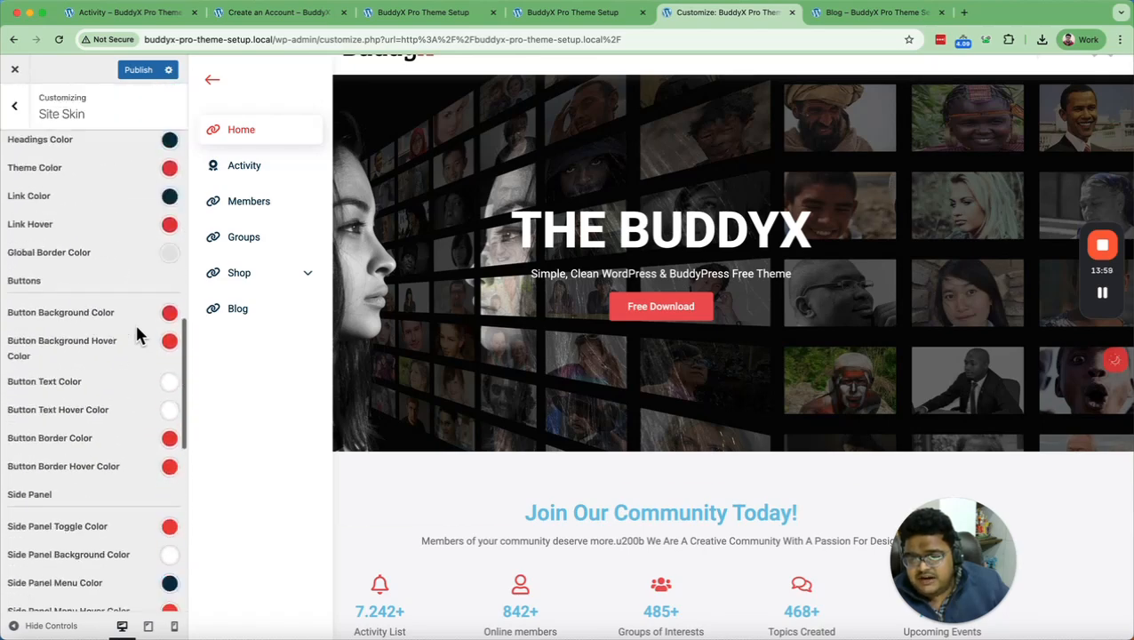
# Open the Site Blog settings and compare the selected blog layout with the Blog page.
pyautogui.click(13, 107)
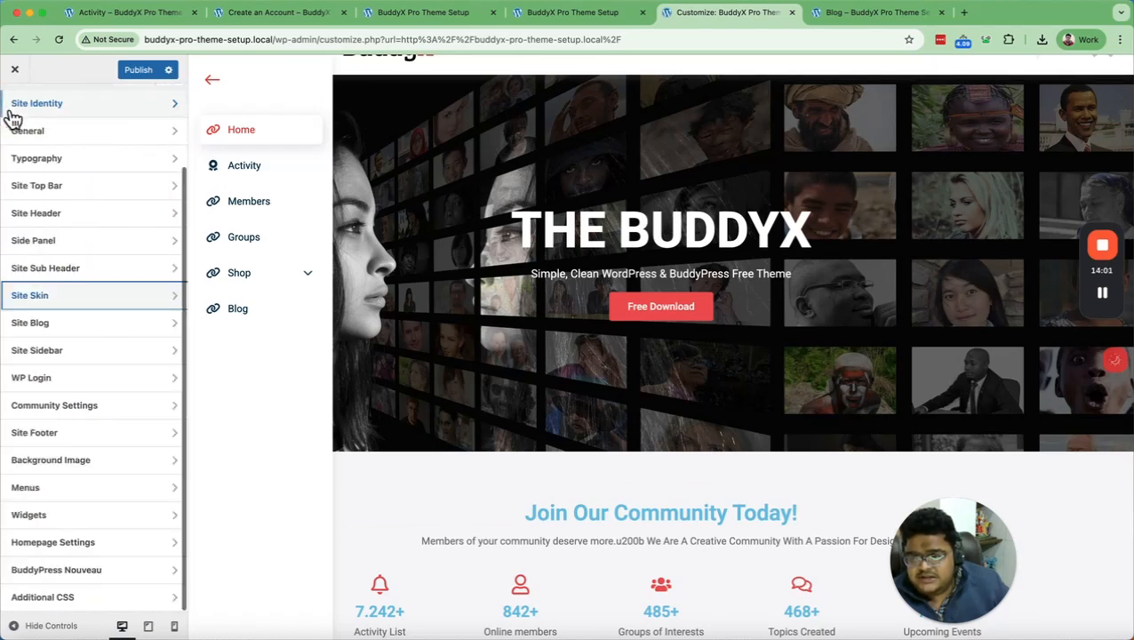
pyautogui.click(118, 325)
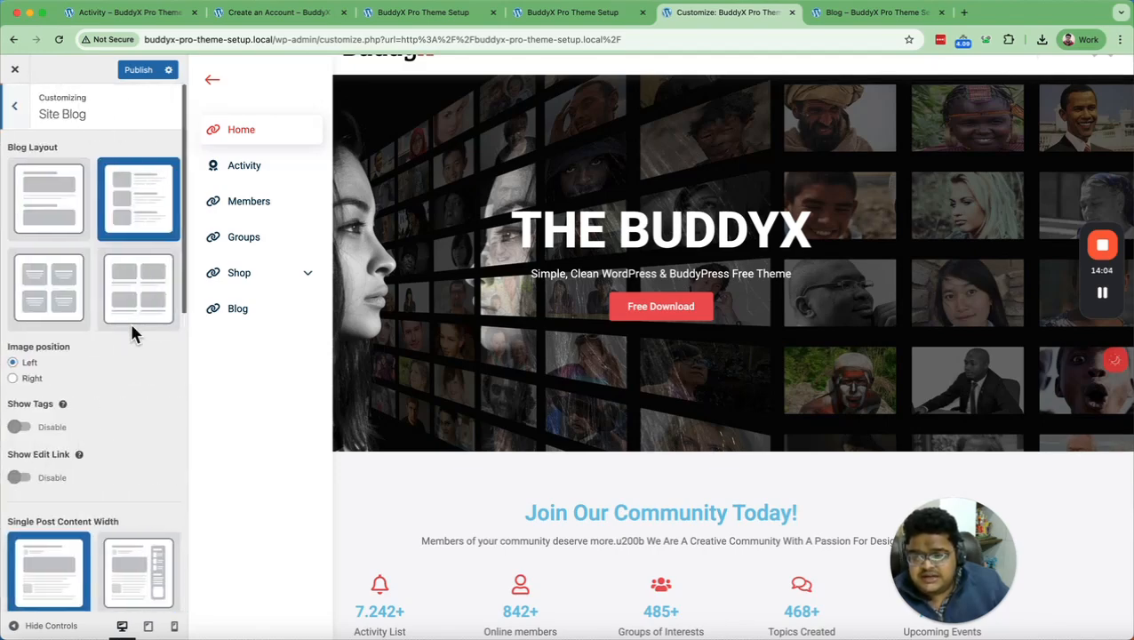
pyautogui.scroll(-2, 75, 281)
pyautogui.click(873, 12)
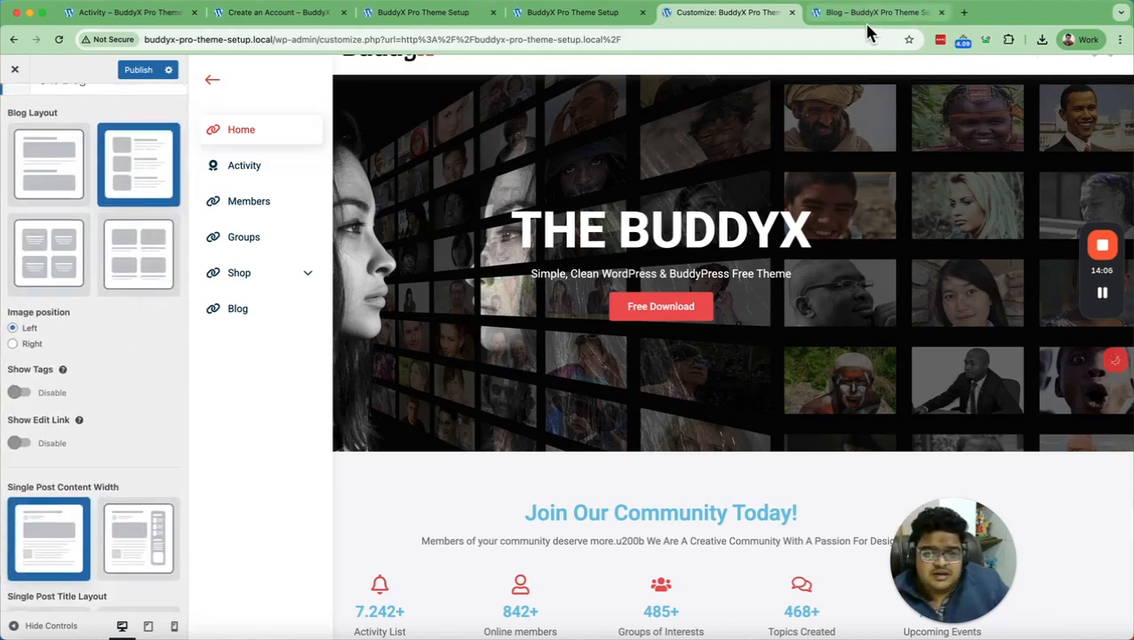
pyautogui.scroll(-5, 362, 228)
pyautogui.scroll(4, 374, 223)
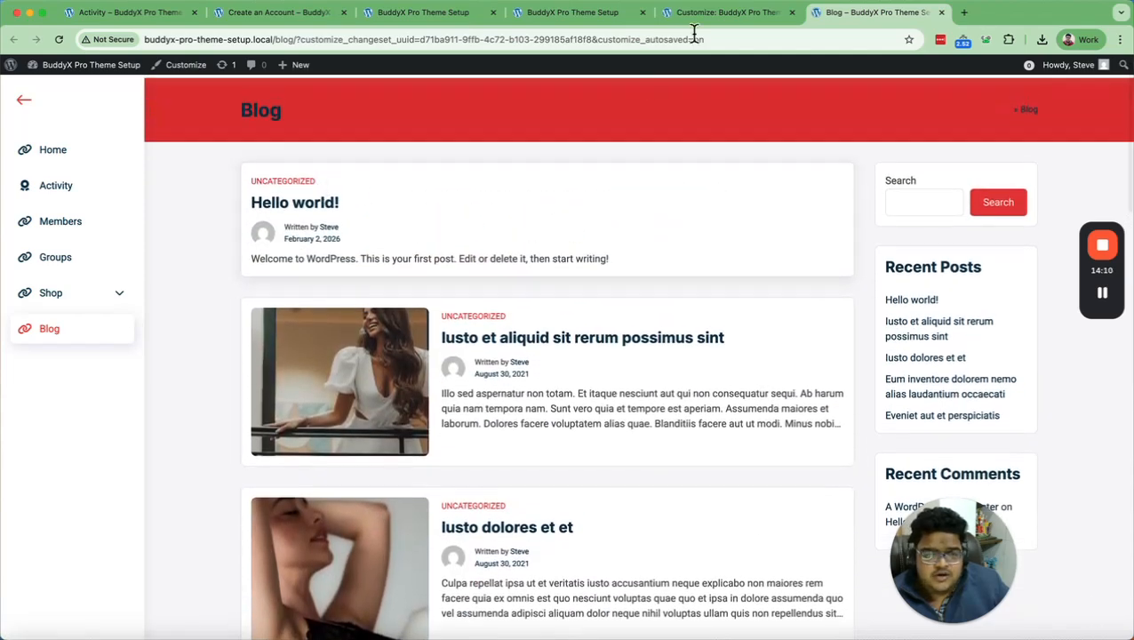
pyautogui.scroll(-3, 592, 188)
pyautogui.click(738, 13)
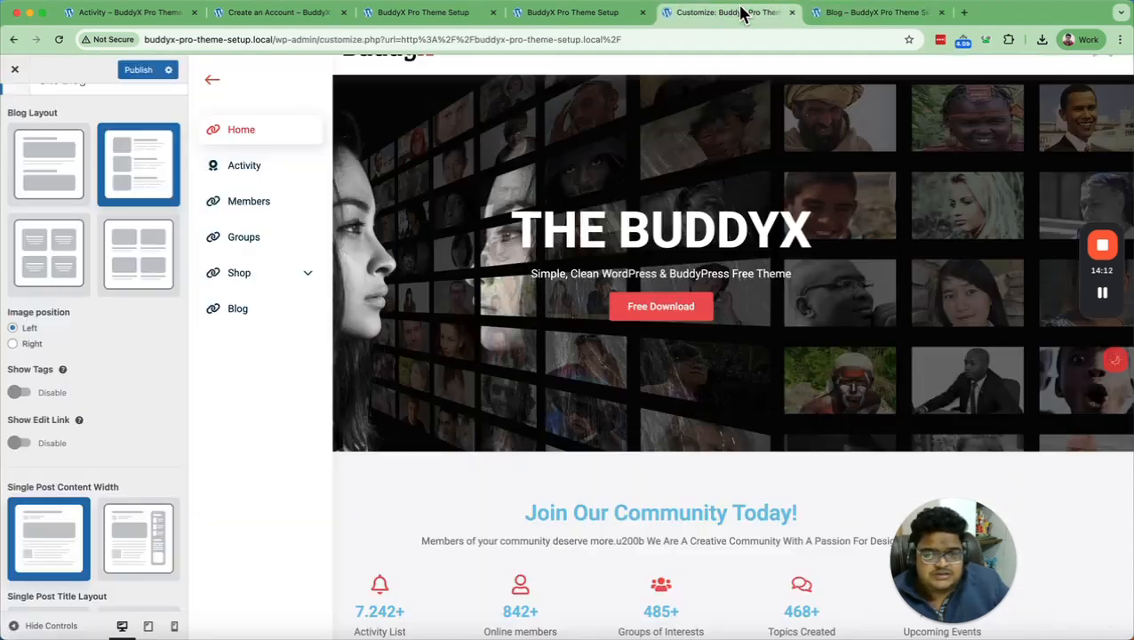
# Examine the Site Blog options for blog layout, single post title layout, element spacing and social links.
pyautogui.scroll(2, 103, 306)
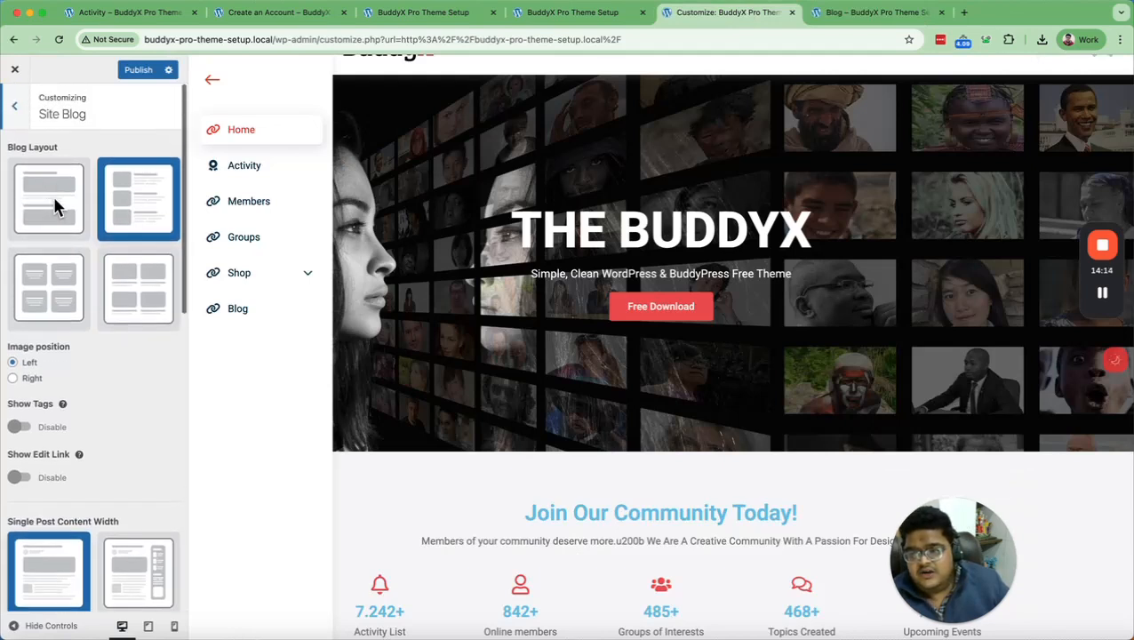
pyautogui.scroll(-8, 93, 333)
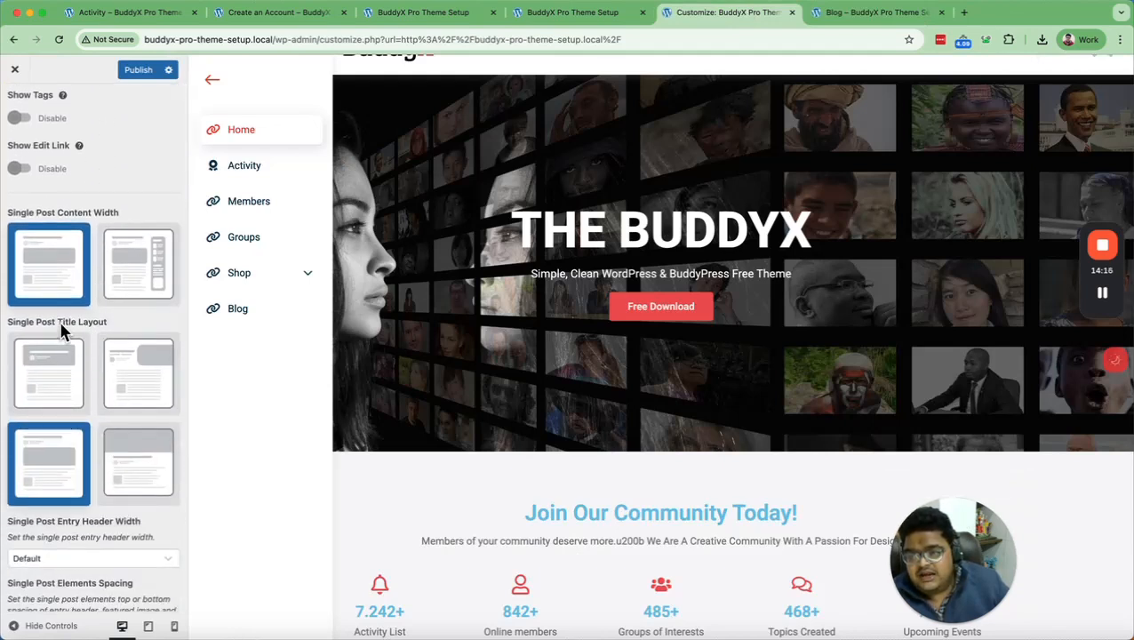
pyautogui.scroll(-6, 80, 260)
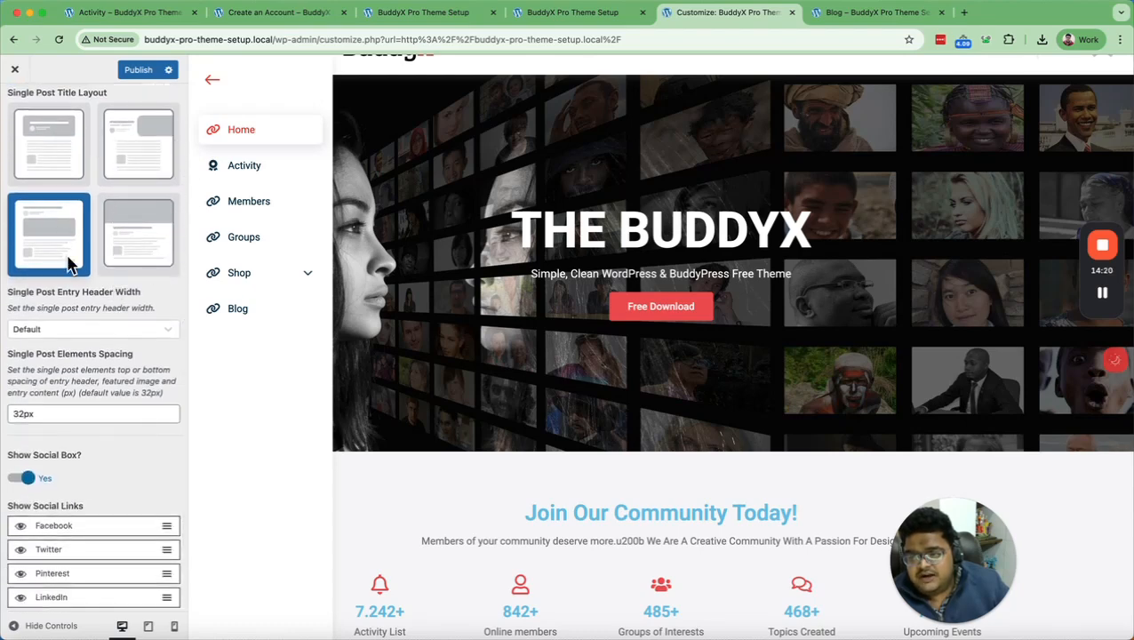
pyautogui.scroll(-4, 71, 262)
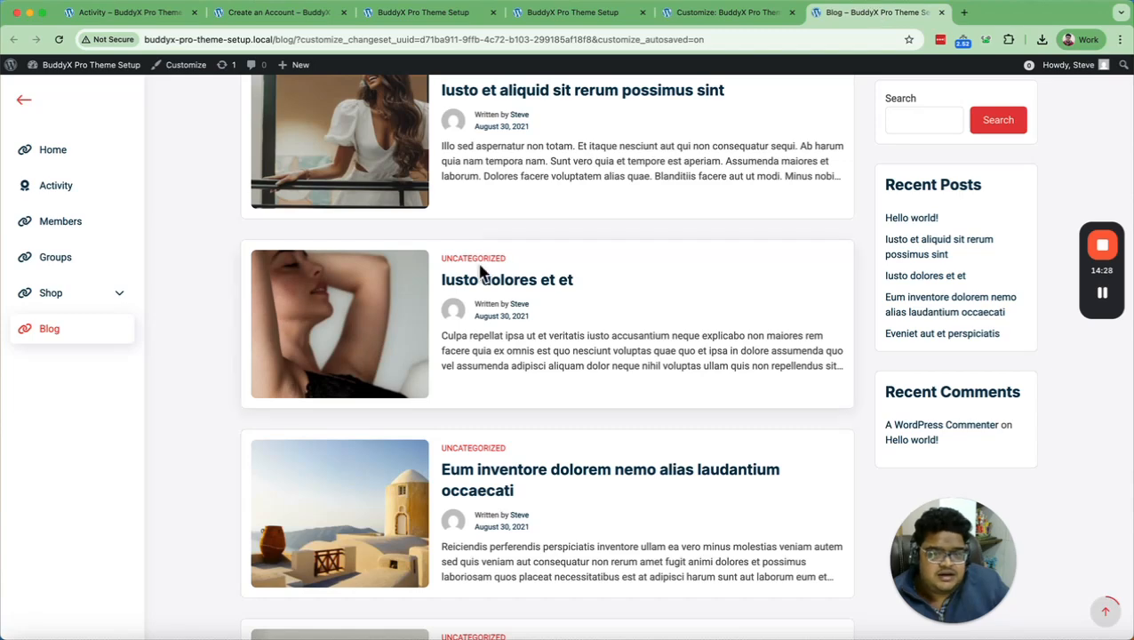
# View the "Iusto dolores et et" post to check its layout and social links against the Site Blog settings.
pyautogui.click(741, 18)
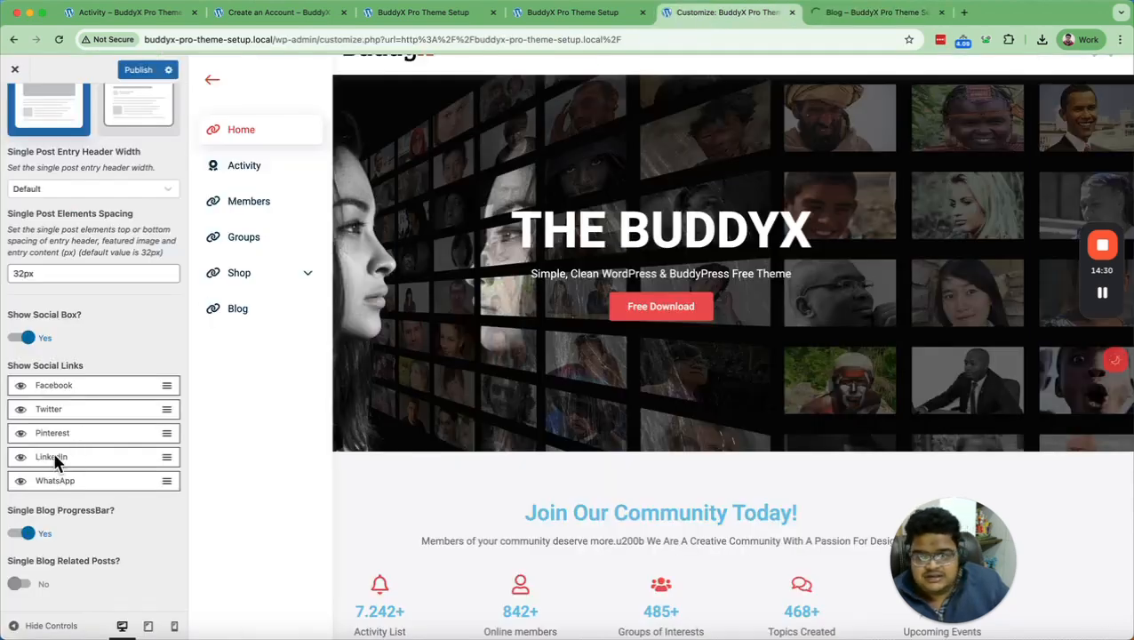
pyautogui.click(855, 13)
pyautogui.scroll(-5, 422, 283)
pyautogui.scroll(-10, 422, 282)
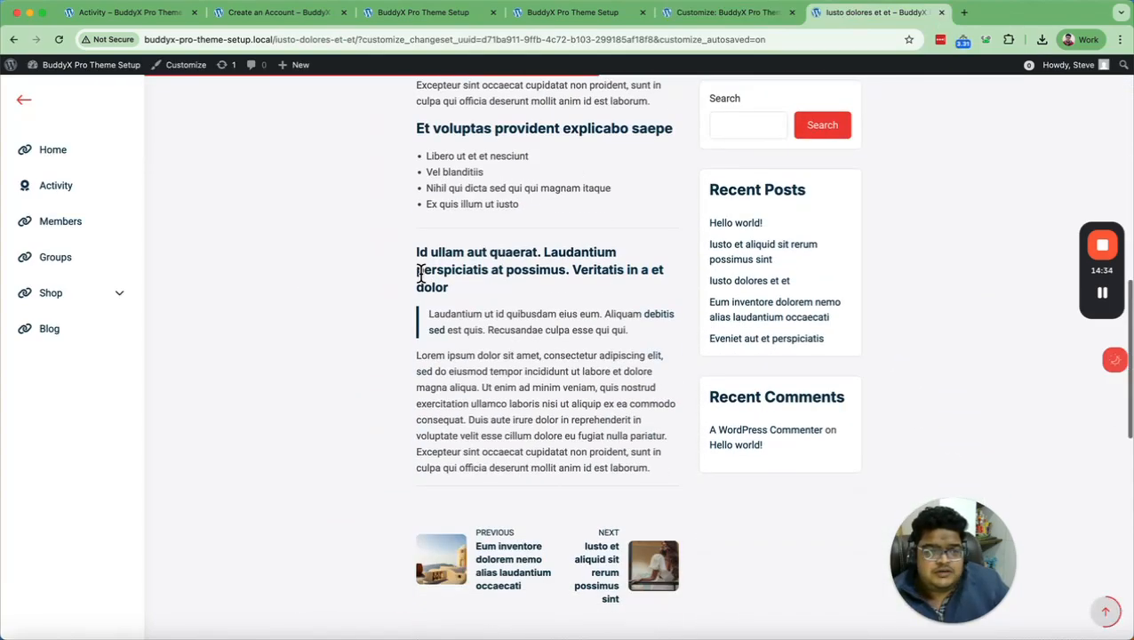
pyautogui.scroll(10, 422, 283)
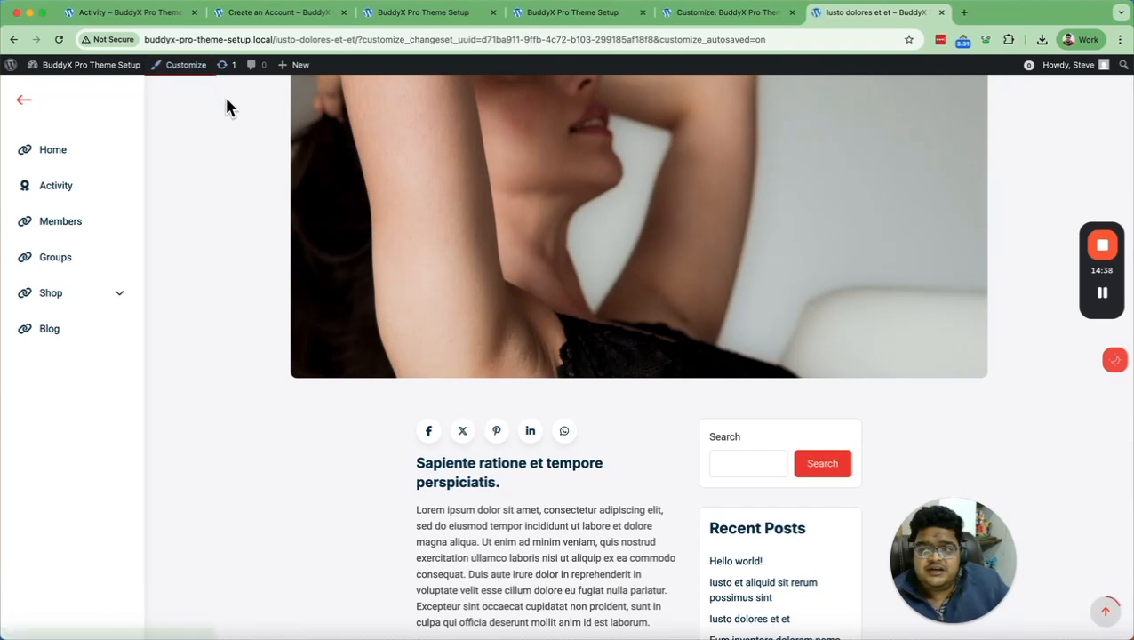
pyautogui.scroll(-5, 224, 94)
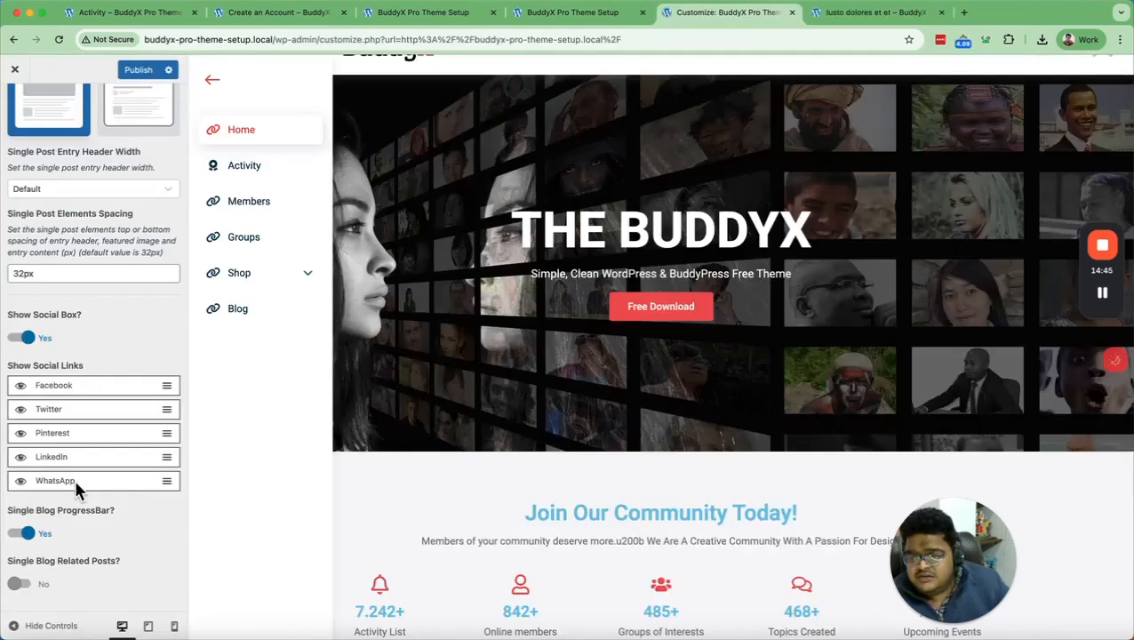
pyautogui.scroll(10, 107, 427)
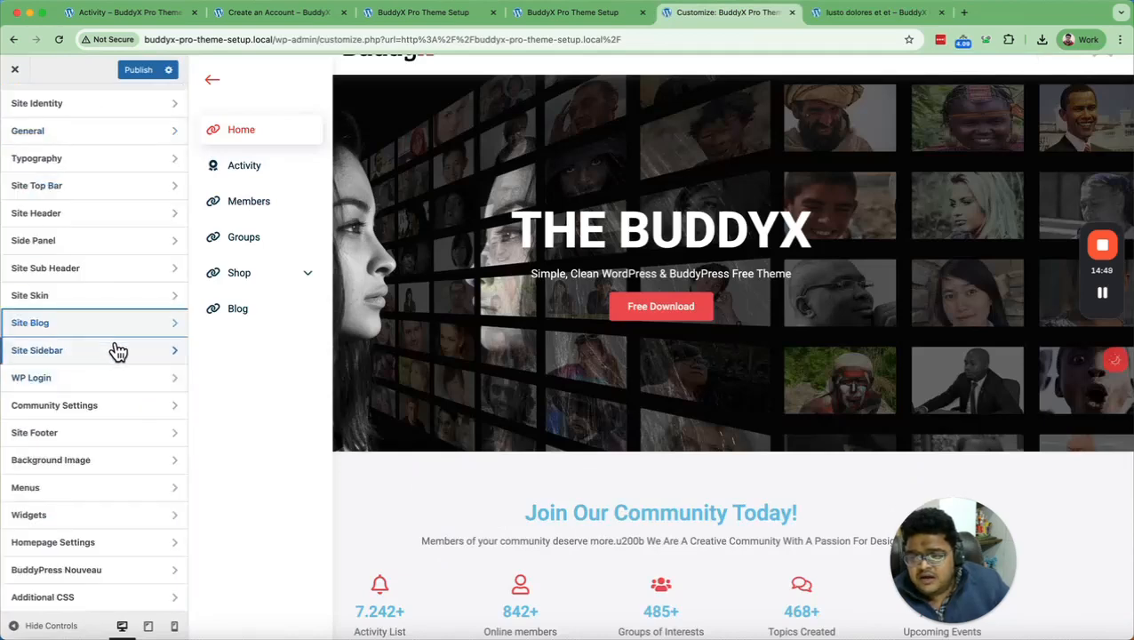
# Review the default, single post and directory sidebar layouts in Site Sidebar, and publish the pending Customizer changes.
pyautogui.click(116, 352)
pyautogui.scroll(-10, 120, 344)
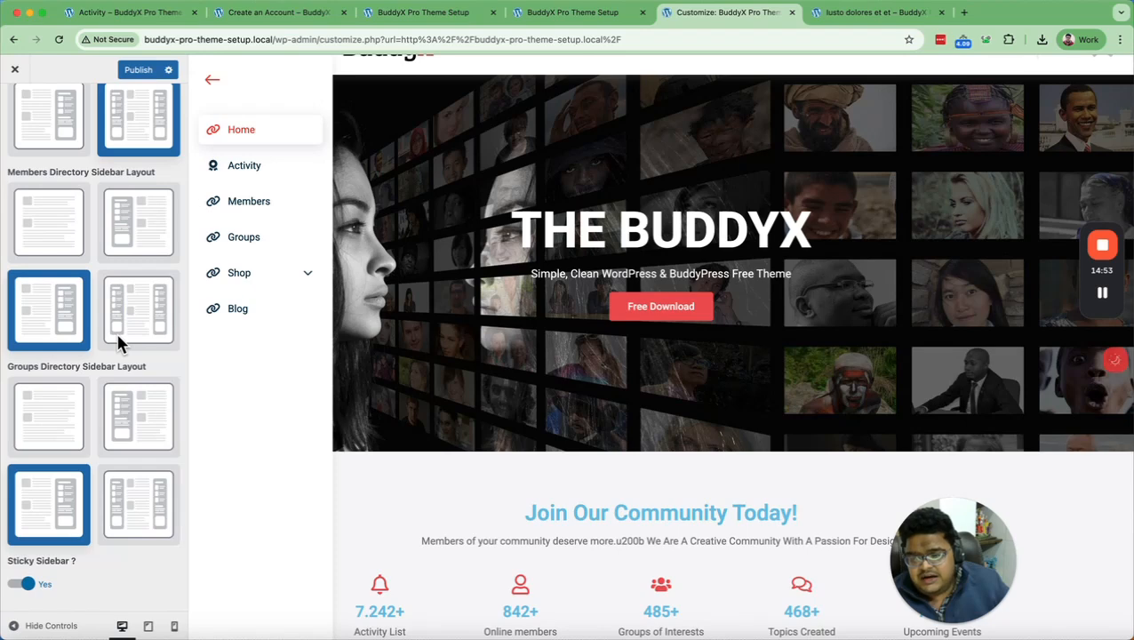
pyautogui.scroll(10, 120, 345)
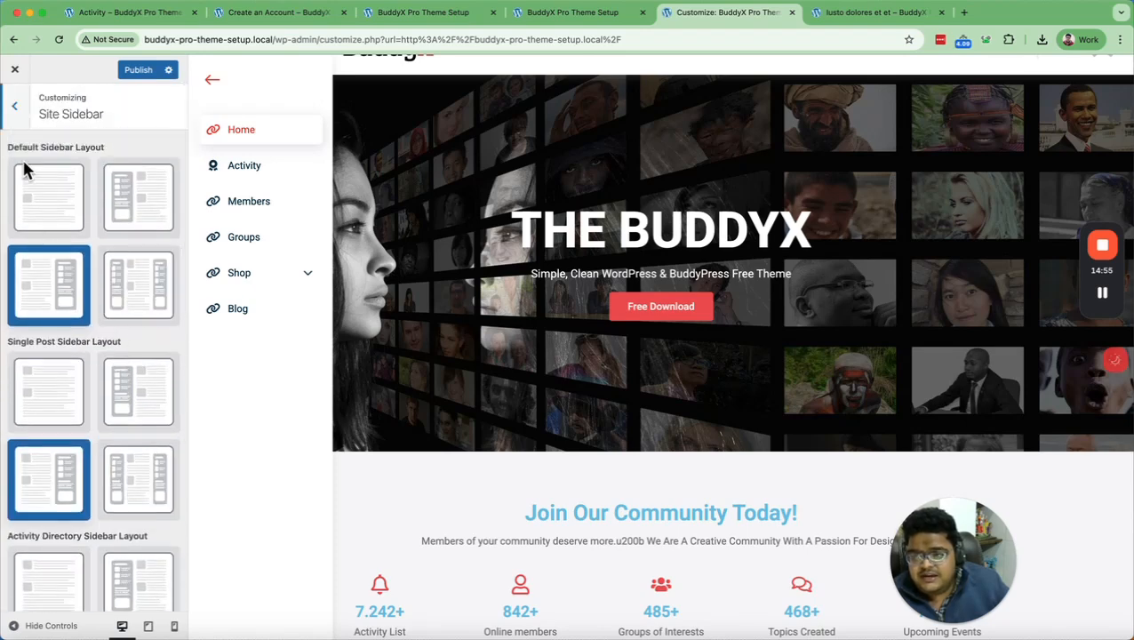
pyautogui.scroll(-3, 114, 157)
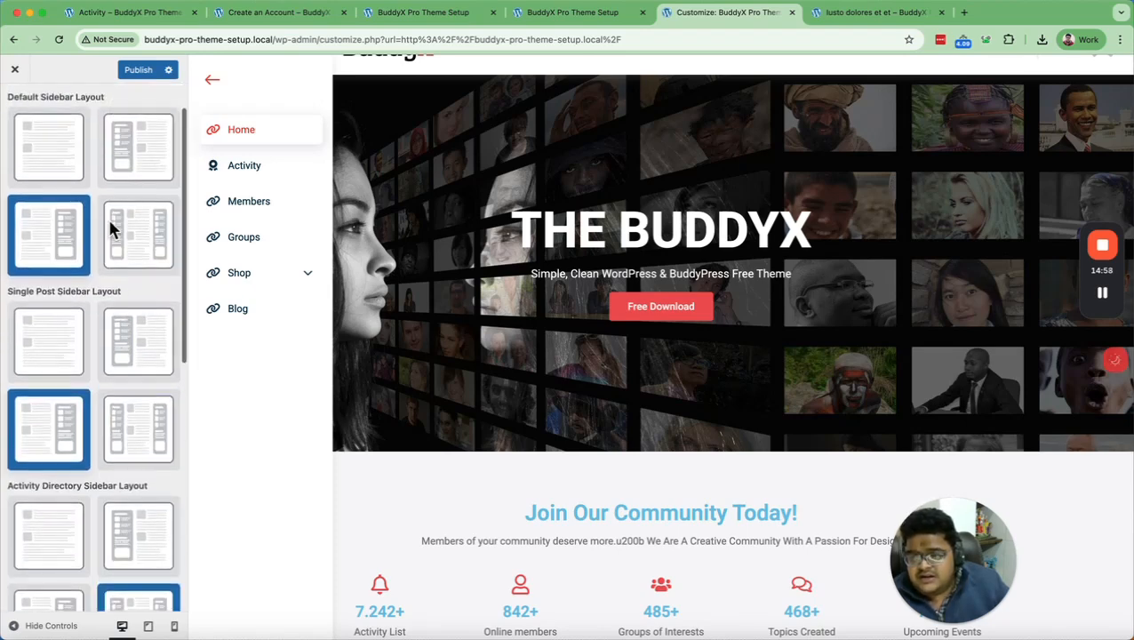
pyautogui.scroll(-5, 121, 239)
pyautogui.scroll(-8, 49, 324)
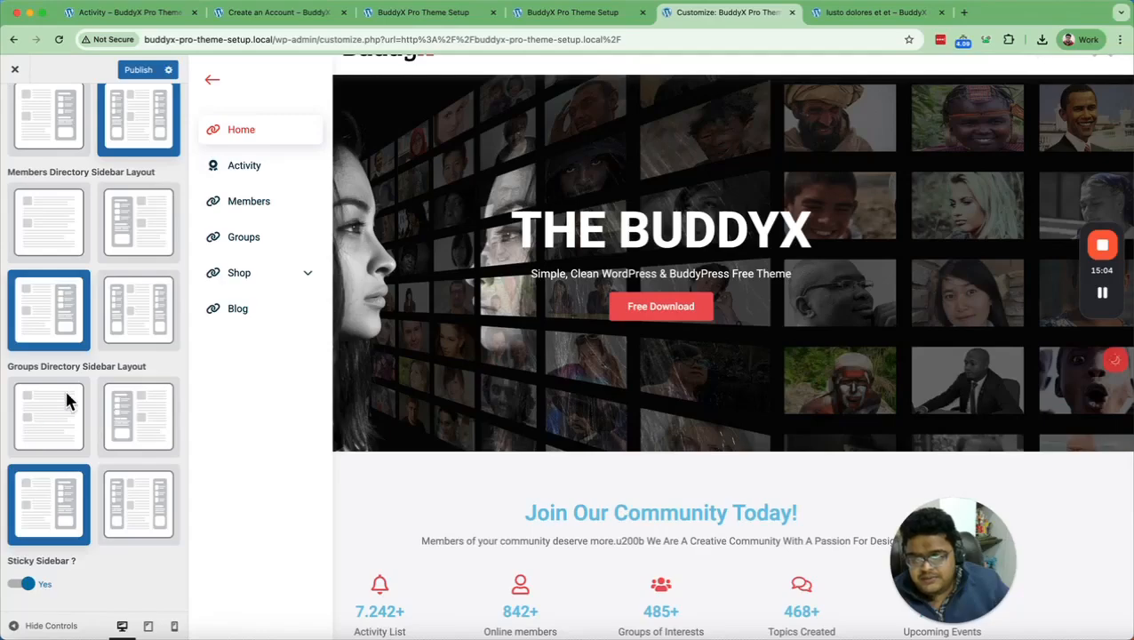
pyautogui.scroll(13, 150, 334)
pyautogui.click(139, 71)
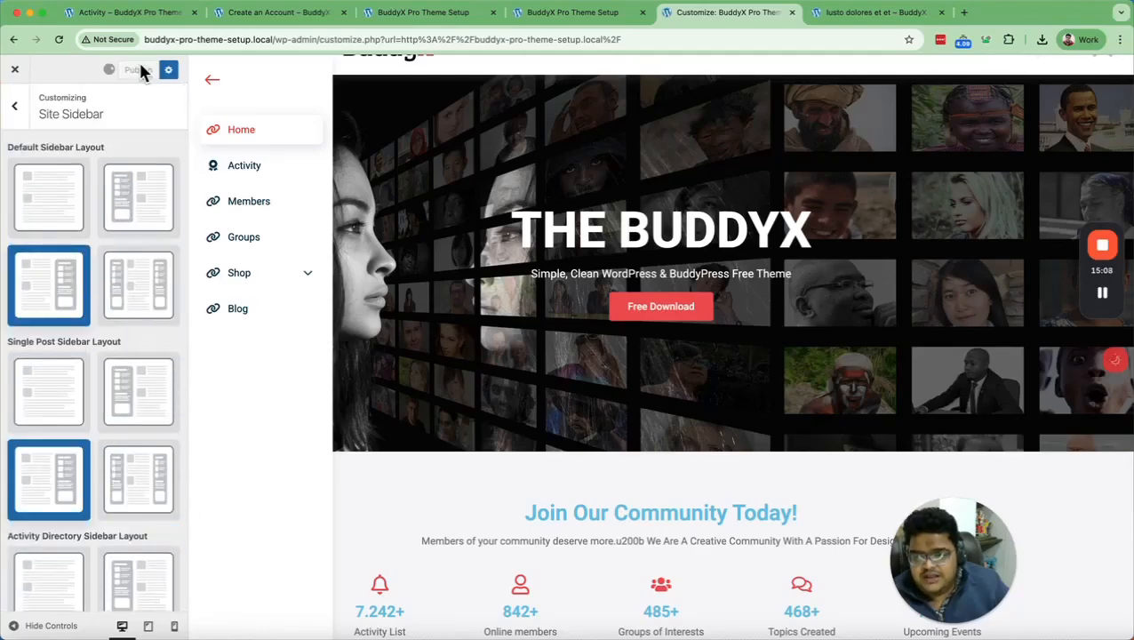
# View the WP Login and Community Settings sections and return to the main Customizer list.
pyautogui.click(13, 129)
pyautogui.click(87, 379)
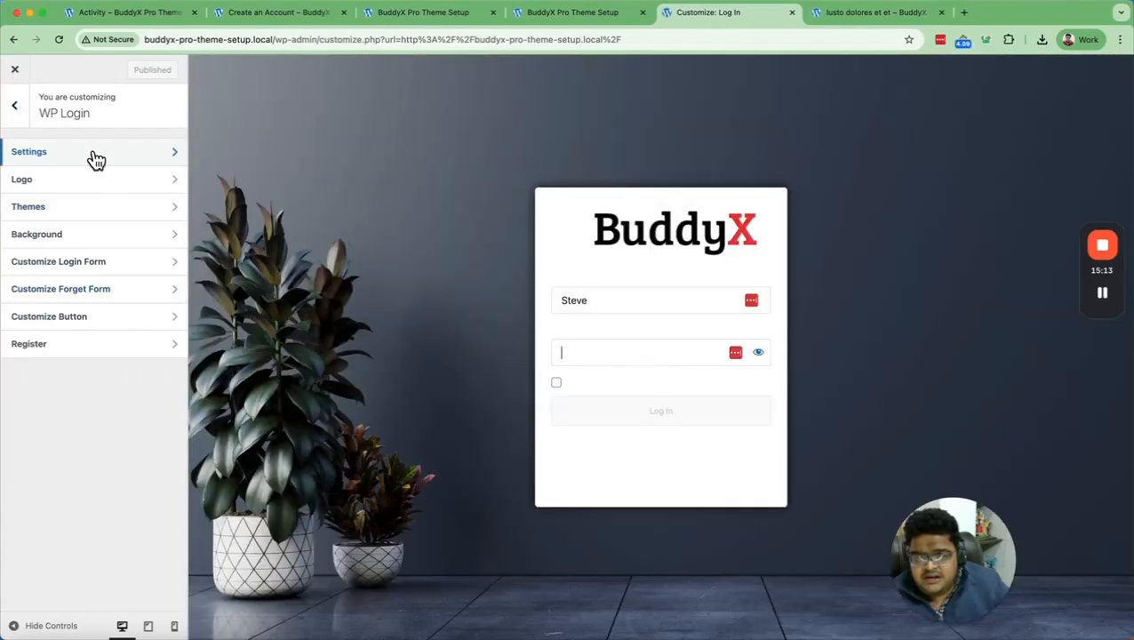
pyautogui.click(19, 119)
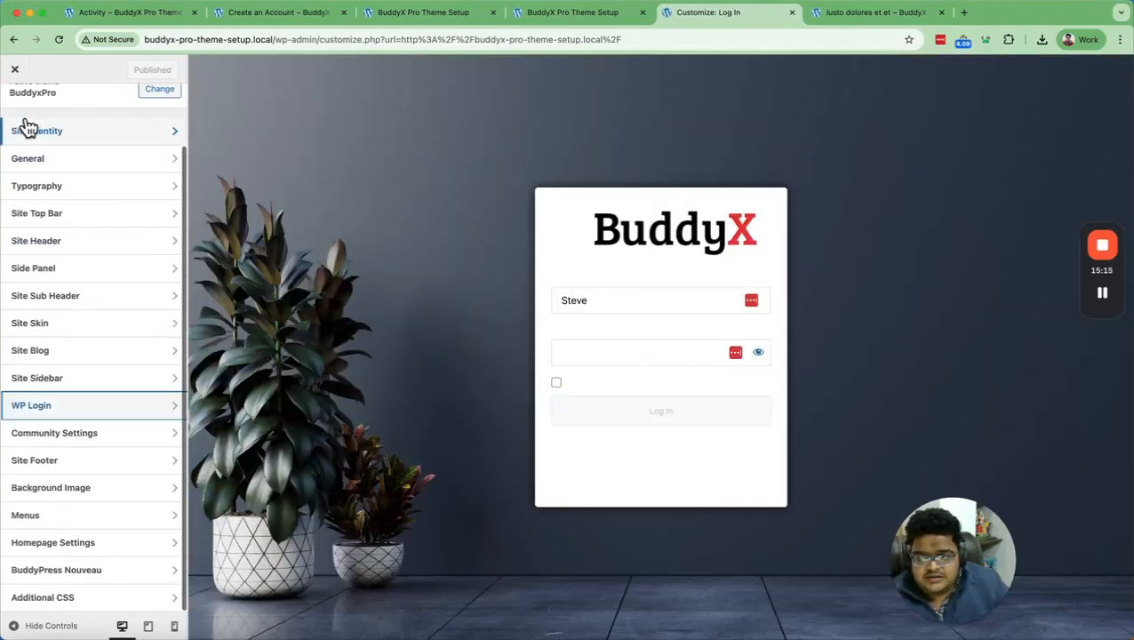
pyautogui.click(89, 435)
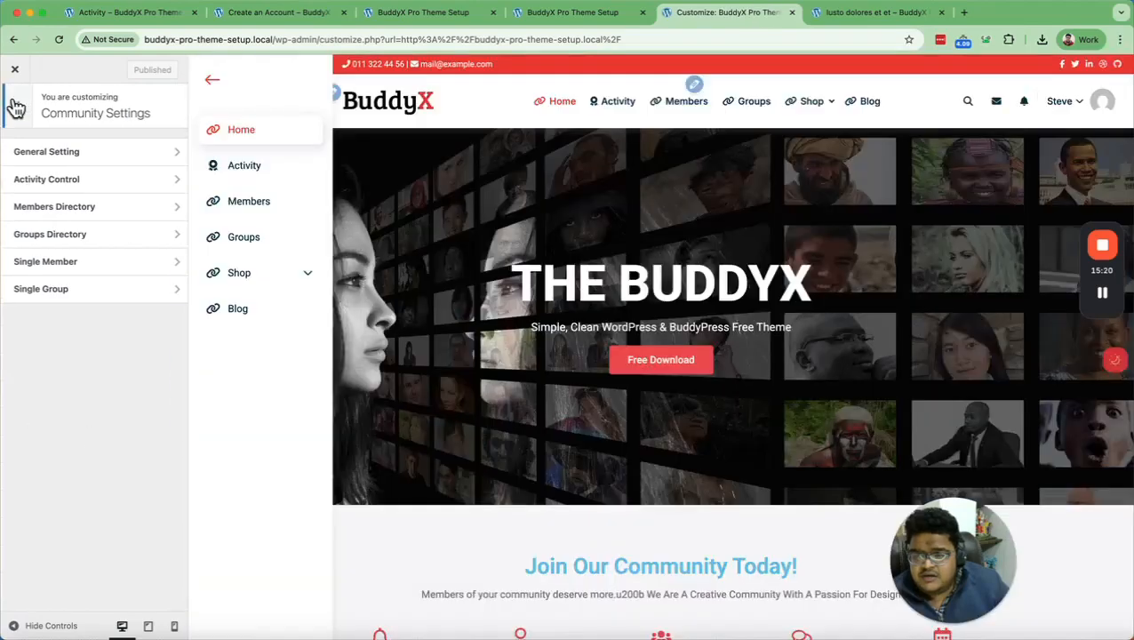
pyautogui.click(17, 109)
# Look over the remaining Customizer sections and exit the Customizer to the live site.
pyautogui.scroll(-1, 117, 359)
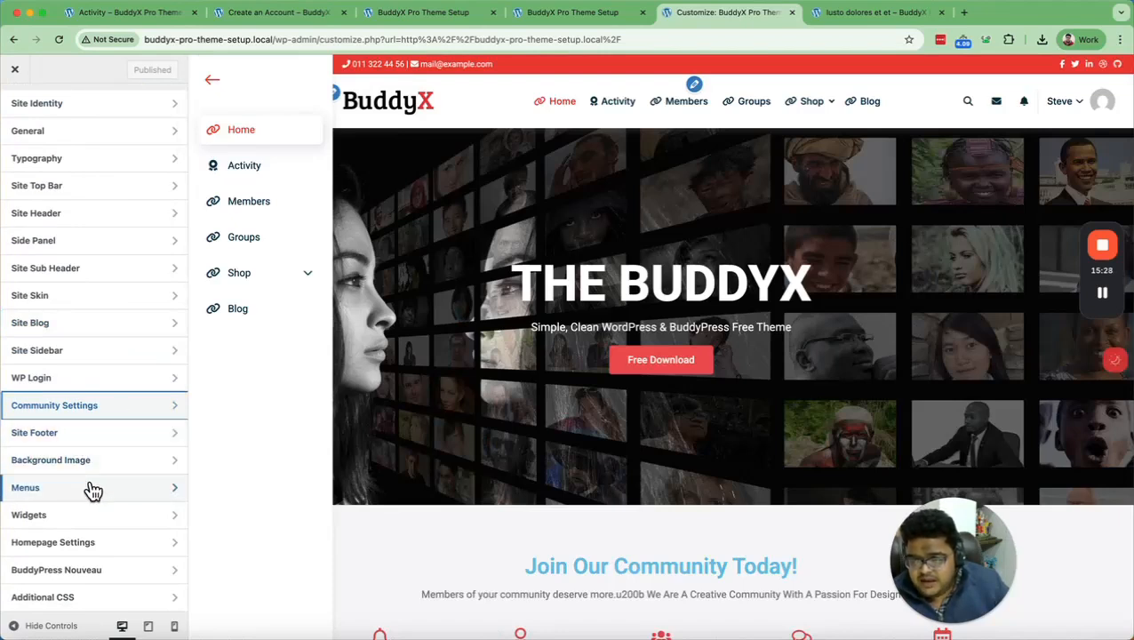
pyautogui.scroll(2, 124, 411)
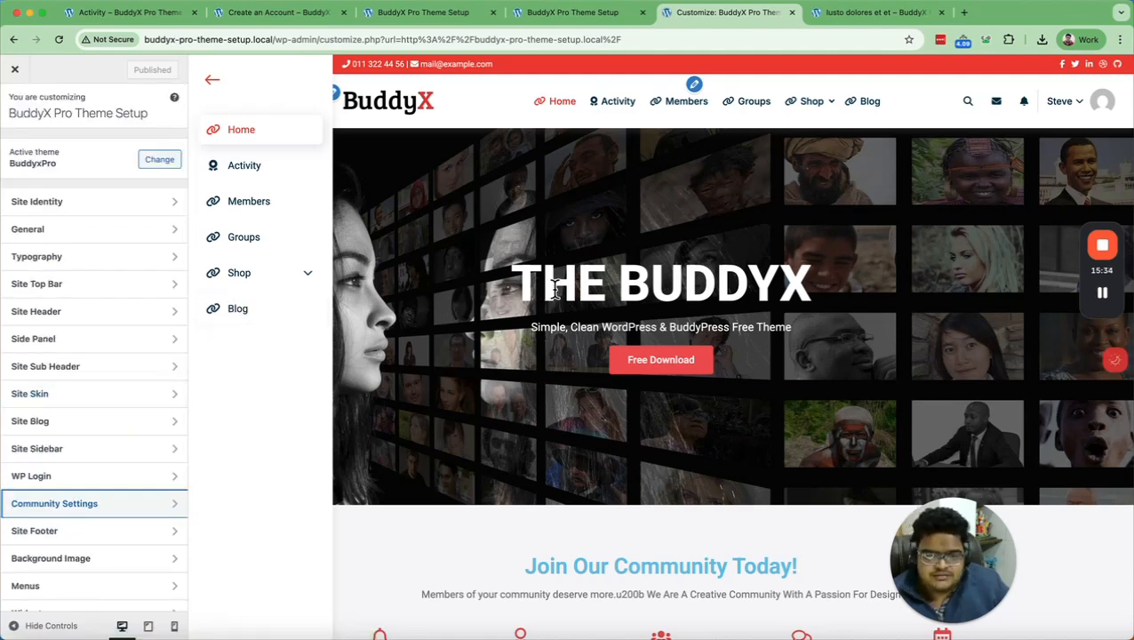
pyautogui.click(16, 71)
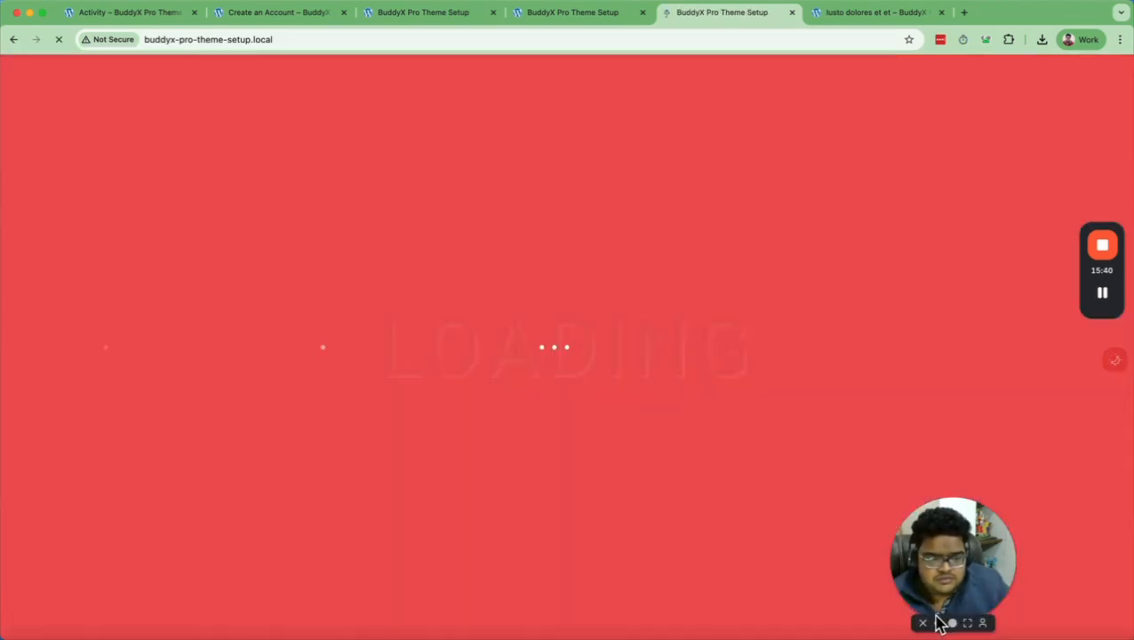